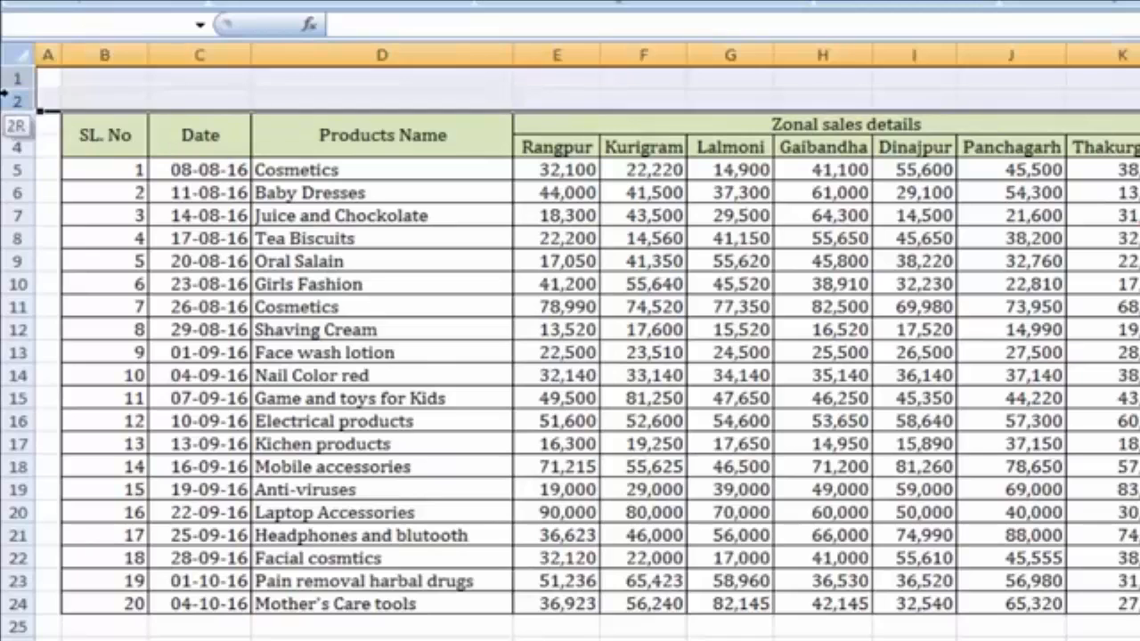
Insert eight blank rows above the sales table, two at a time, so headings begin at row 11
right_click(582, 87)
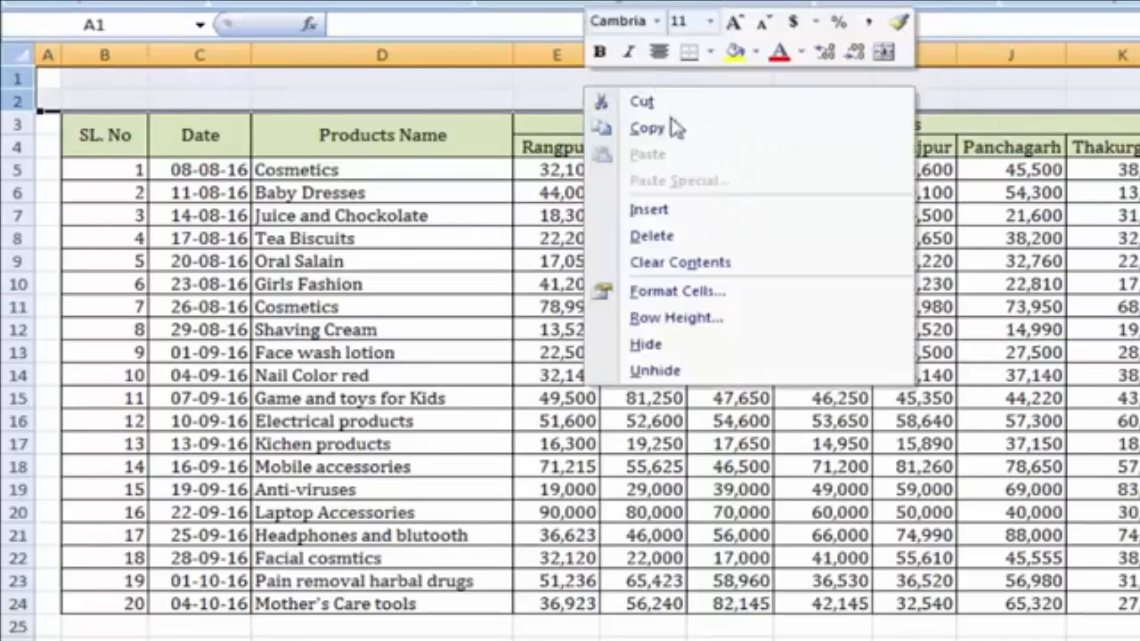
left_click(693, 214)
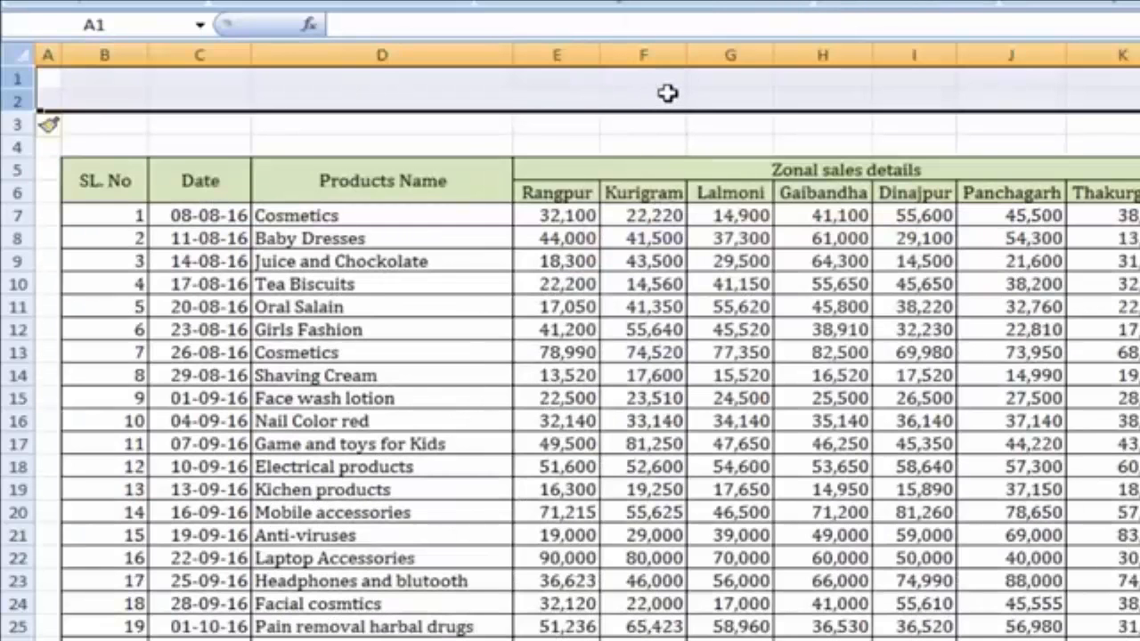
right_click(668, 93)
left_click(703, 219)
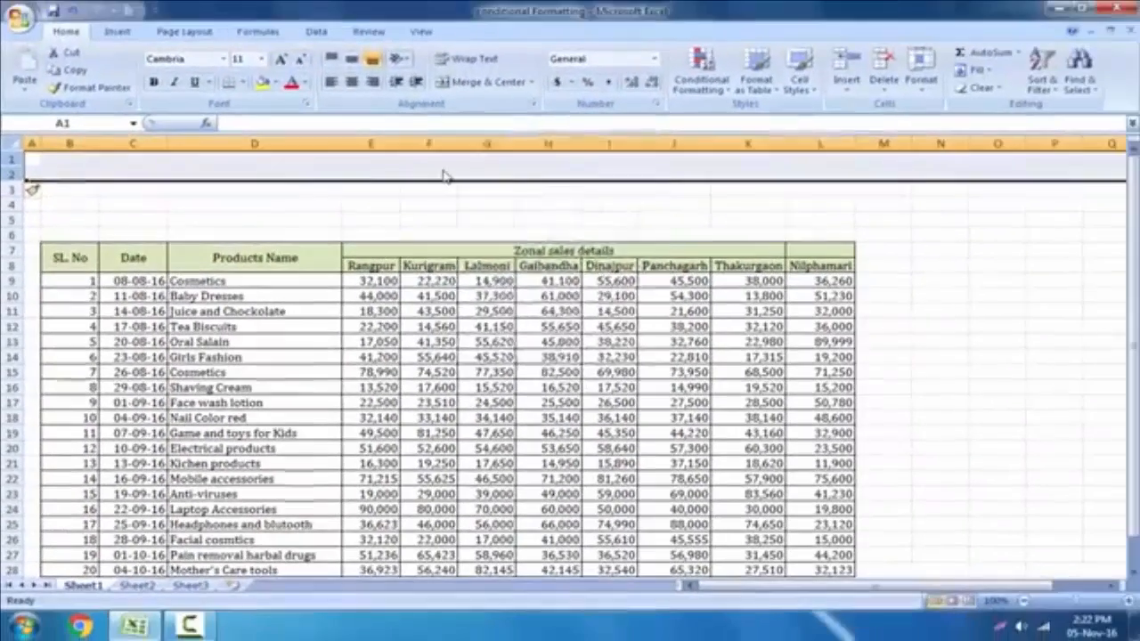
right_click(668, 100)
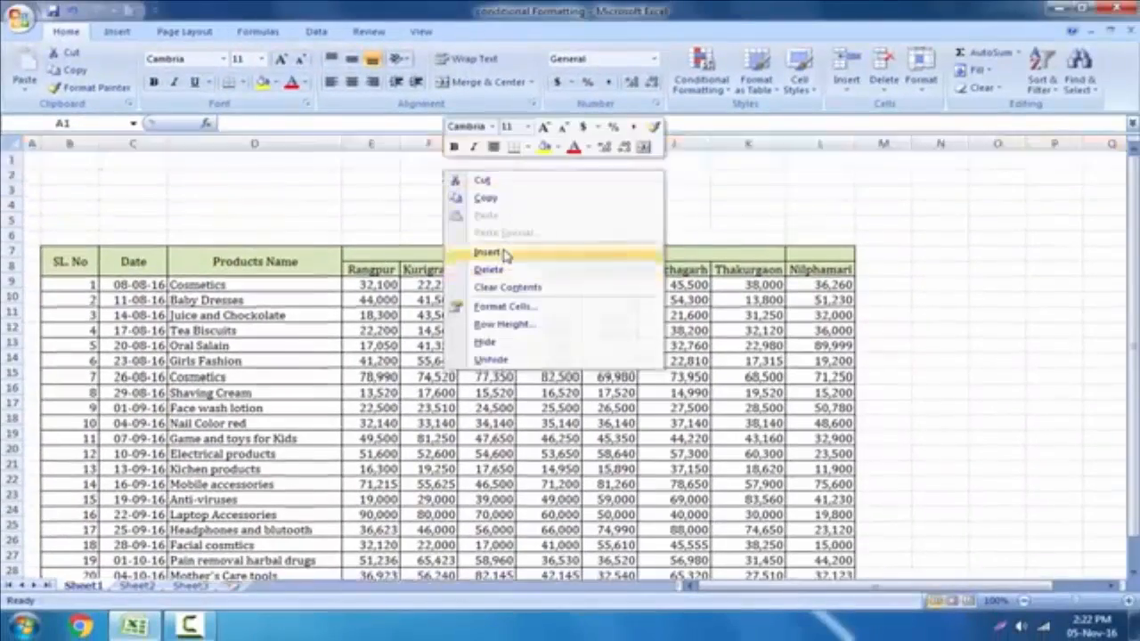
left_click(503, 254)
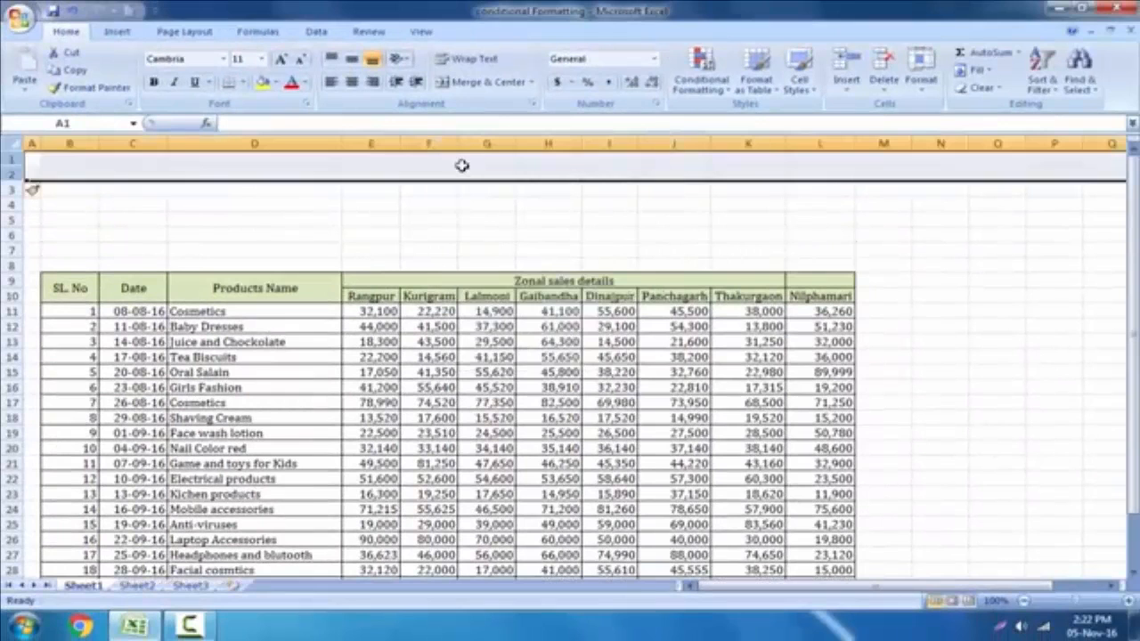
right_click(461, 166)
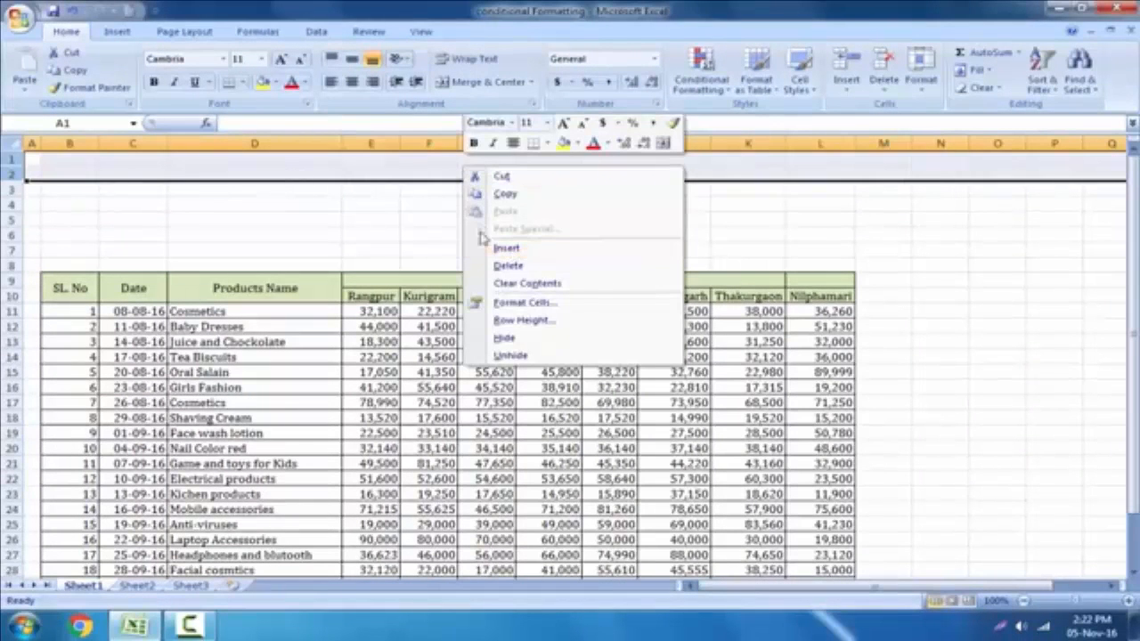
left_click(541, 247)
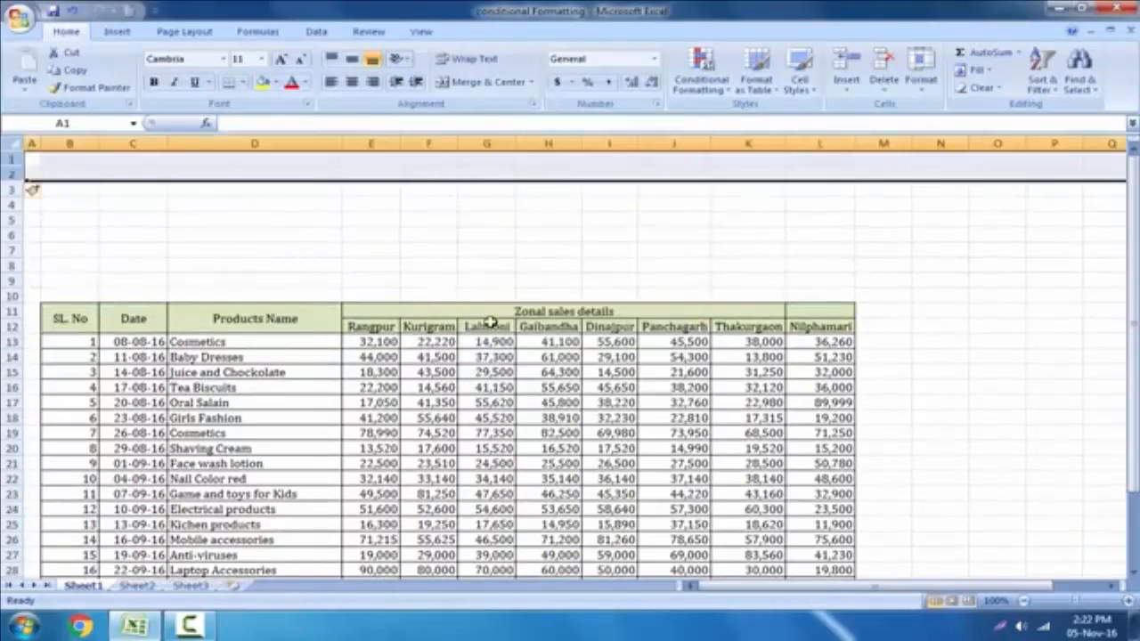
left_click(482, 244)
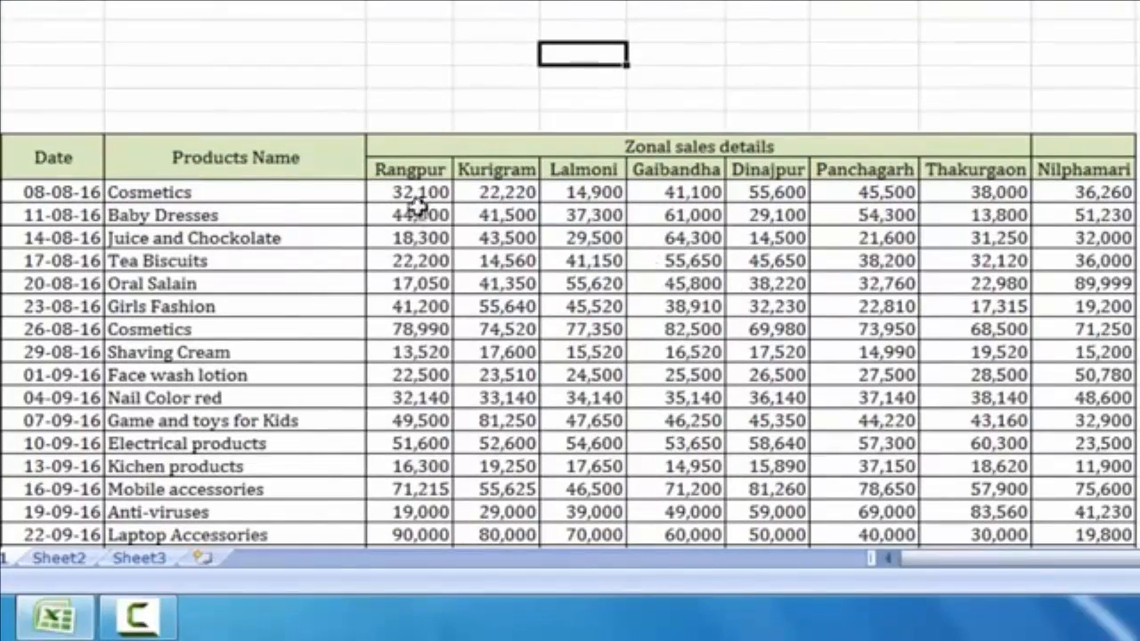
Copy the zone header cells from Rangpur through Nilphamari
left_click(402, 171)
left_click_drag(405, 171, 1077, 169)
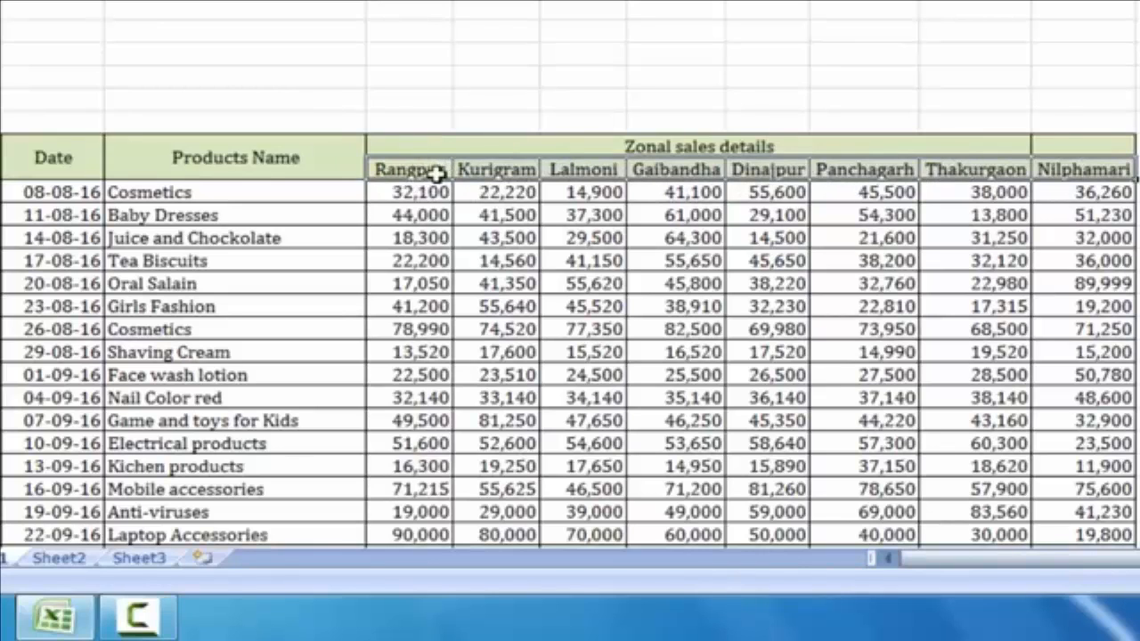
key("ctrl+c")
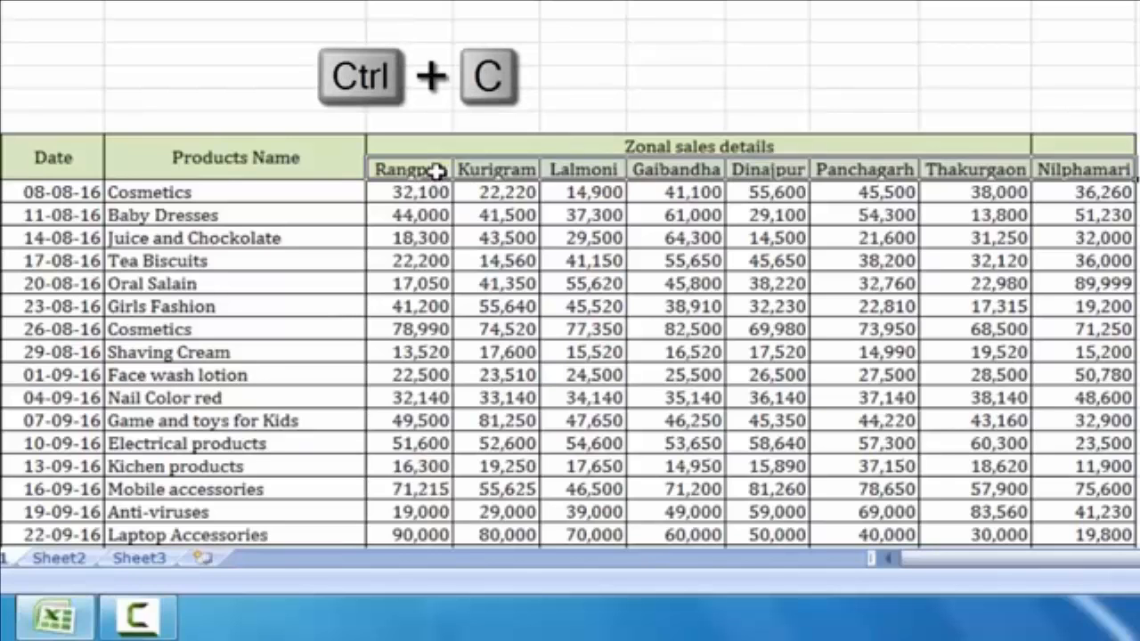
right_click(438, 170)
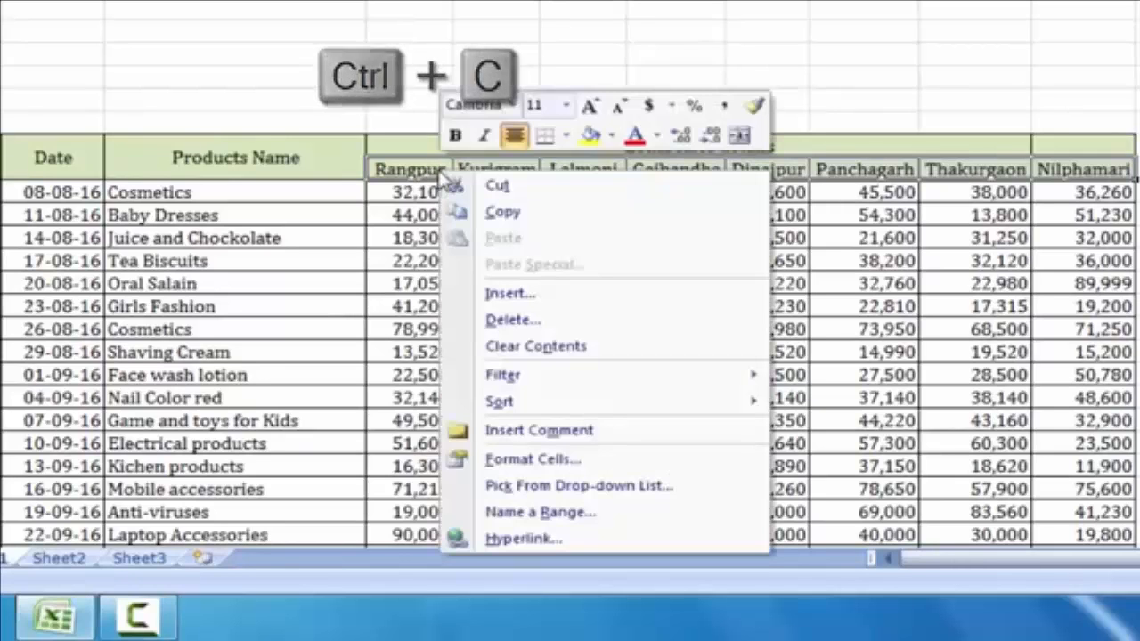
left_click(503, 213)
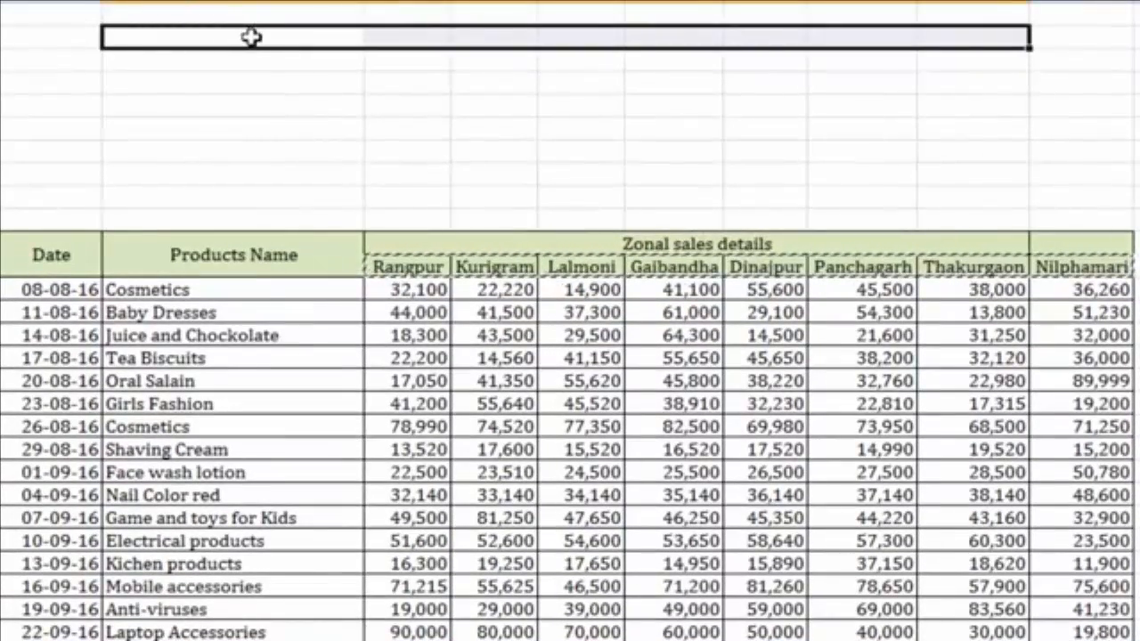
Pick an empty cell above the table and bring up its paste options
left_click_drag(252, 36, 242, 183)
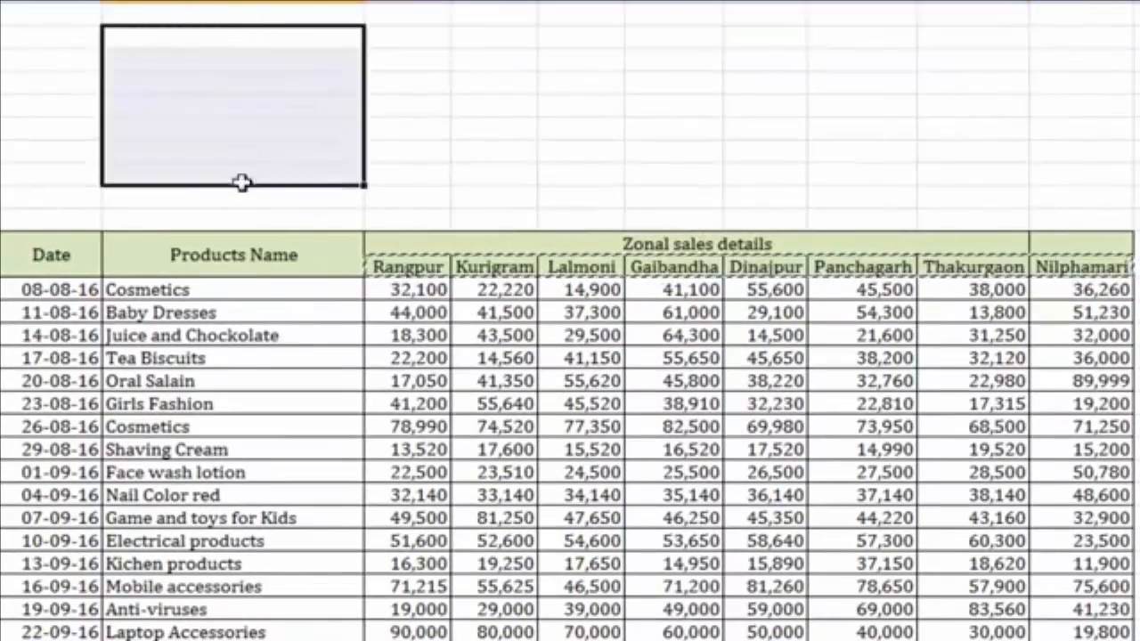
left_click(205, 41)
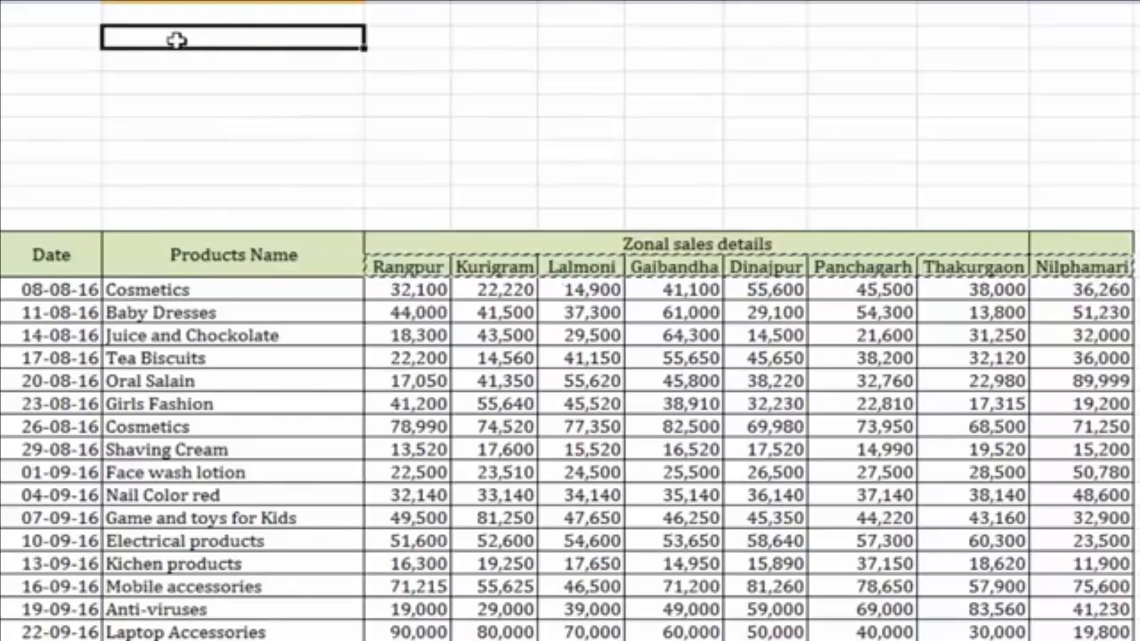
right_click(282, 37)
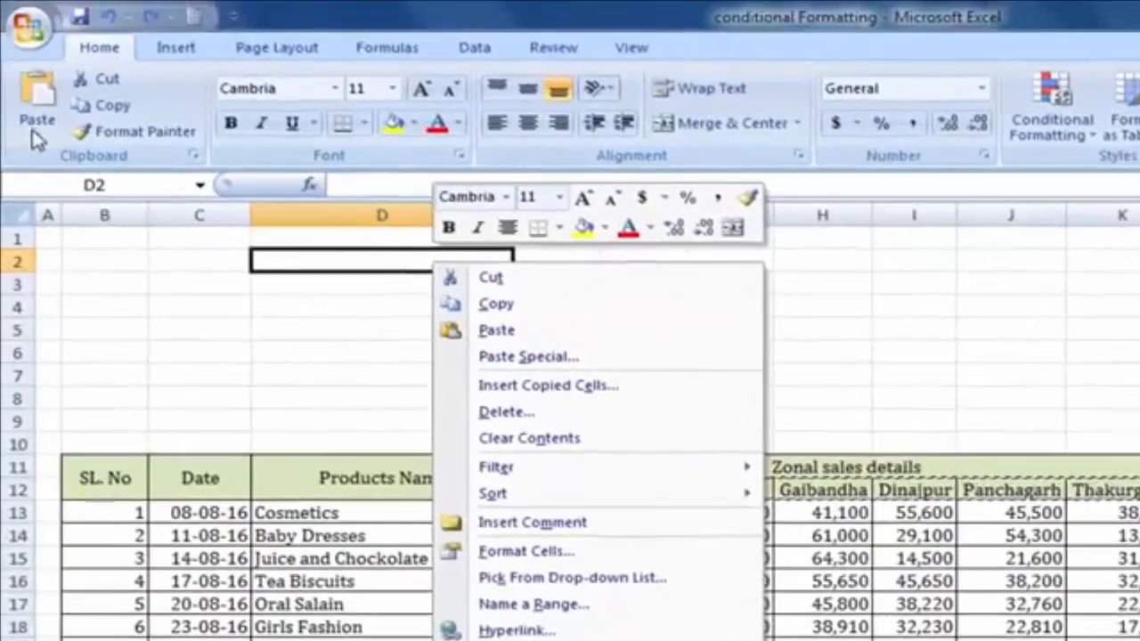
left_click(3, 69)
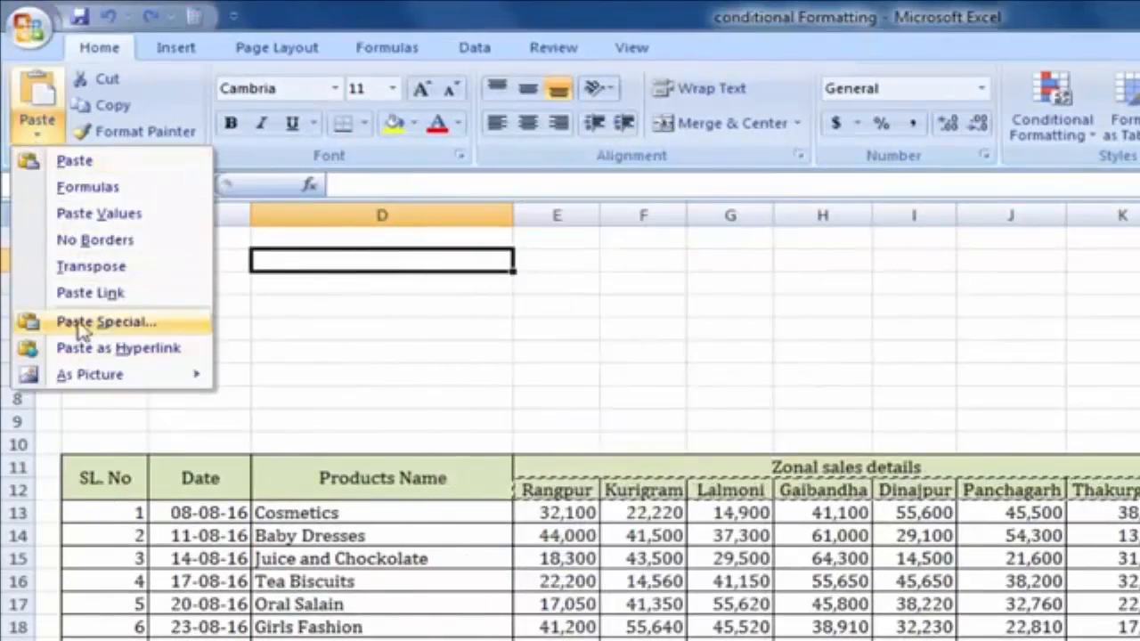
Paste the zone names into D2 with Paste Special's Transpose, filling D2:D9
left_click(471, 260)
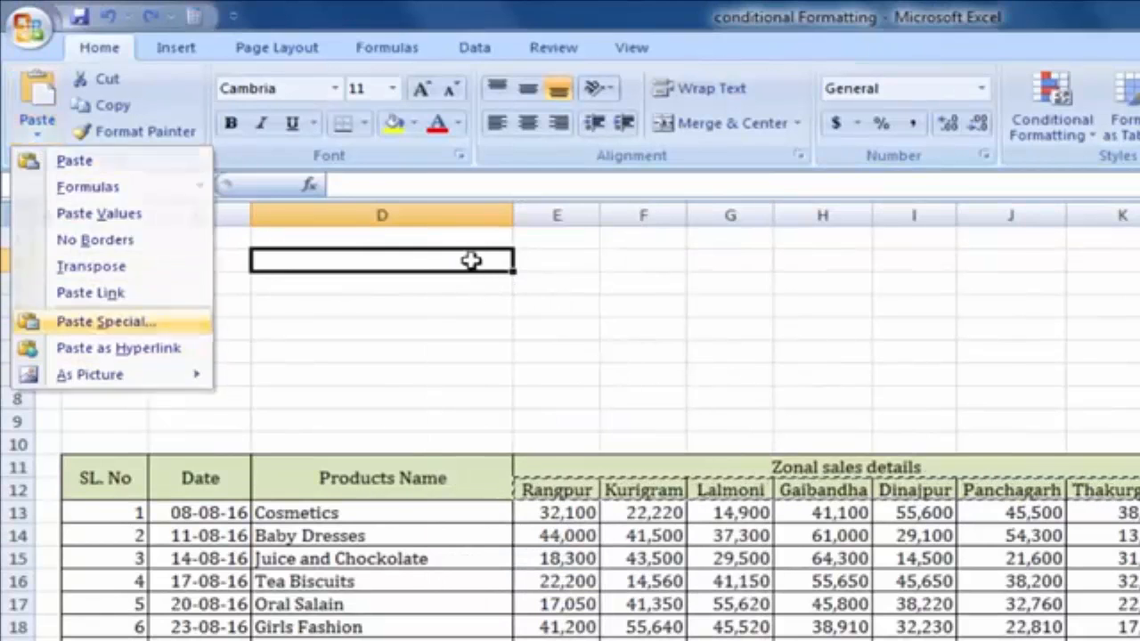
right_click(443, 262)
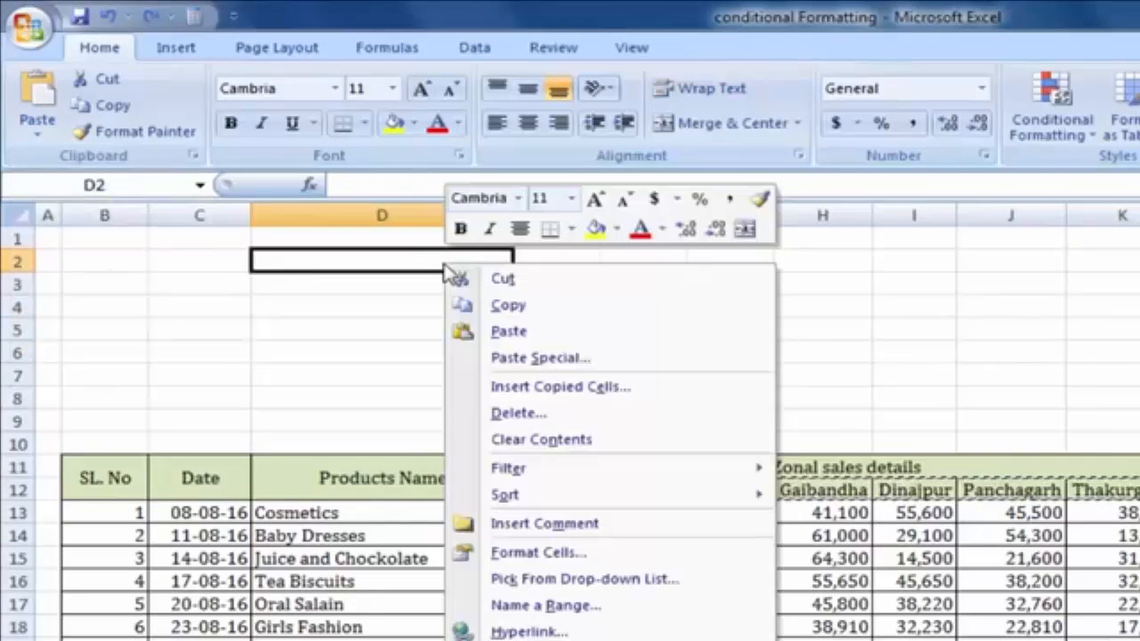
left_click(582, 360)
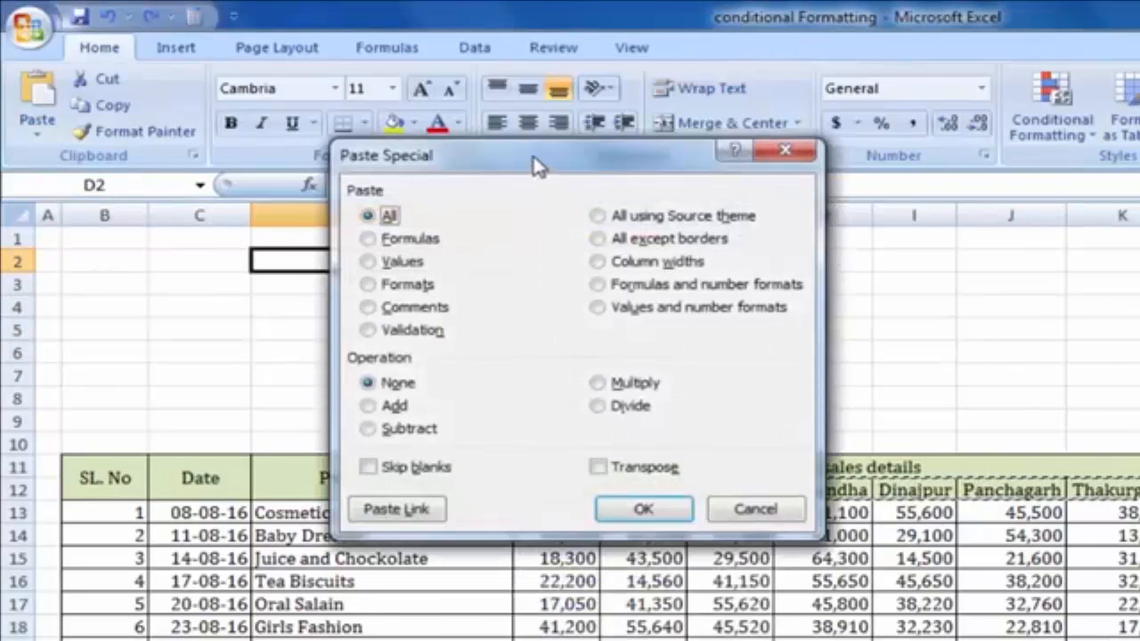
left_click_drag(539, 164, 895, 230)
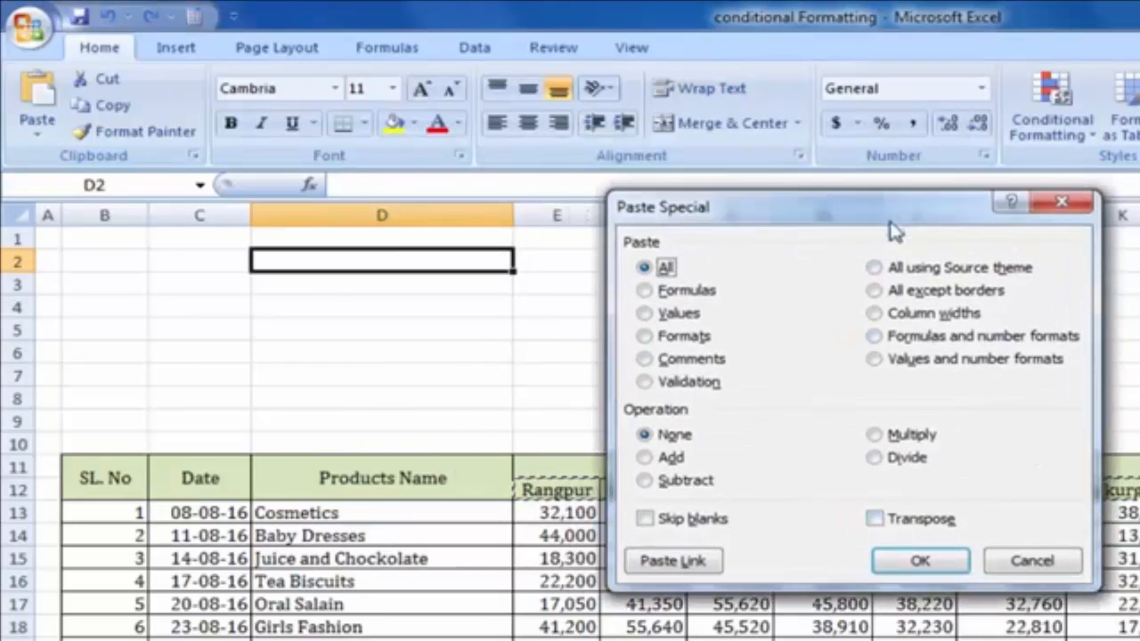
left_click(874, 519)
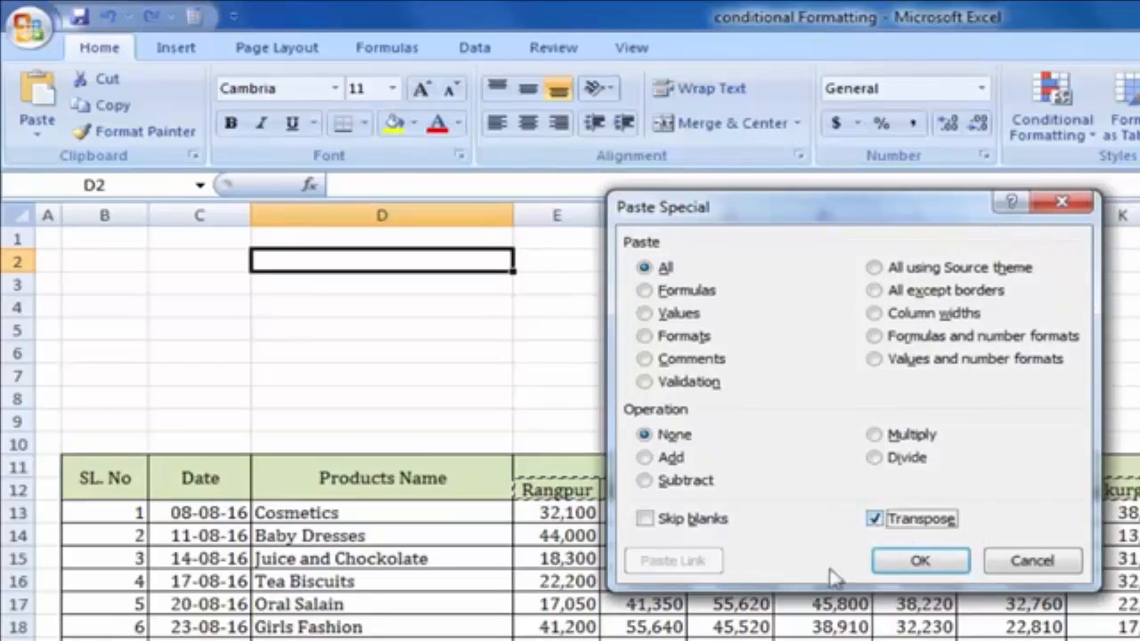
left_click(920, 560)
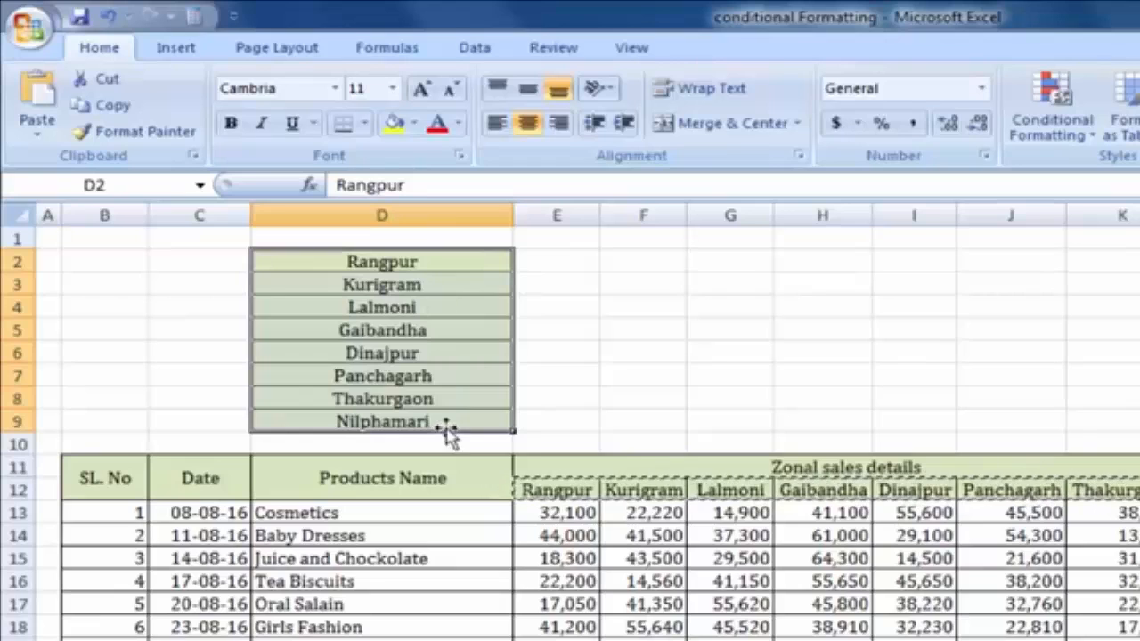
left_click(651, 350)
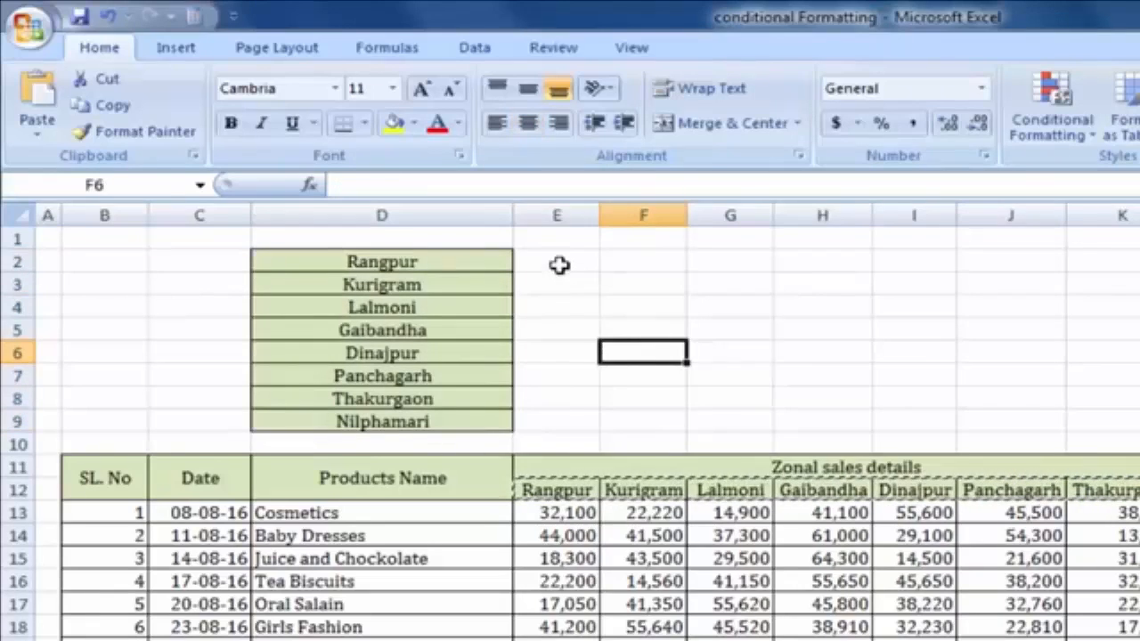
left_click_drag(558, 265, 968, 262)
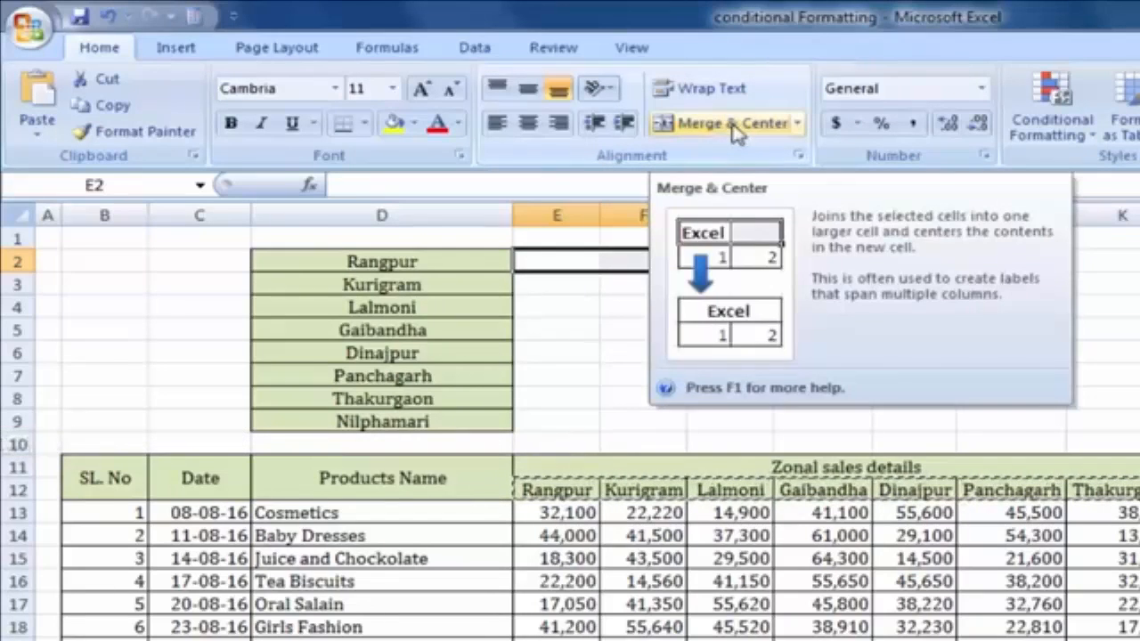
left_click(734, 128)
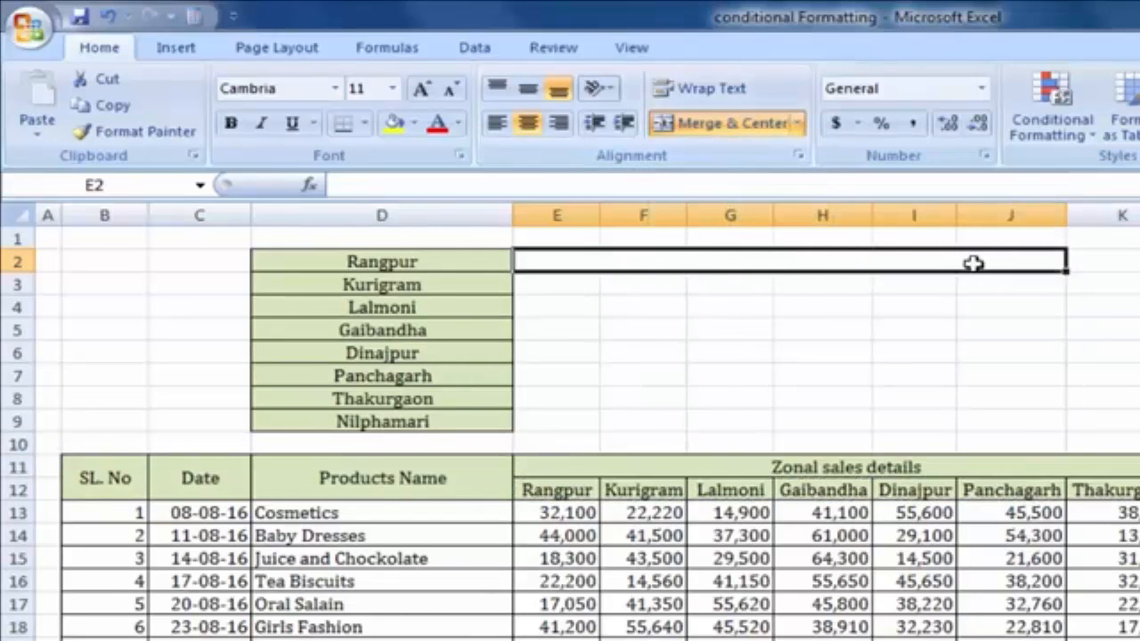
left_click(937, 311)
left_click(644, 262)
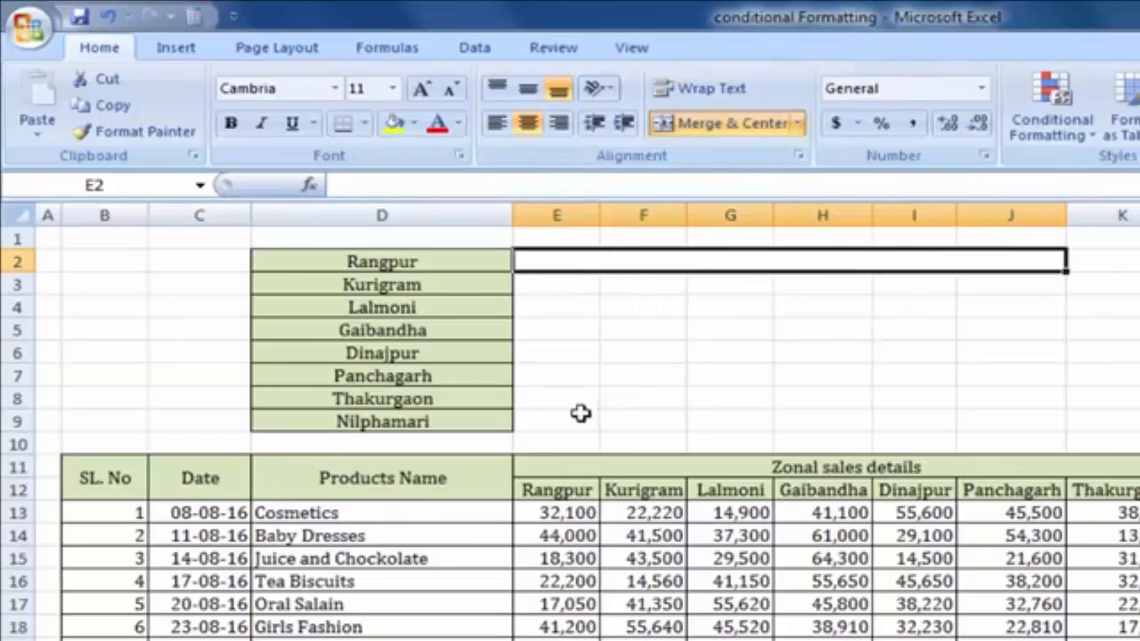
left_click_drag(552, 425, 922, 287)
left_click(962, 260)
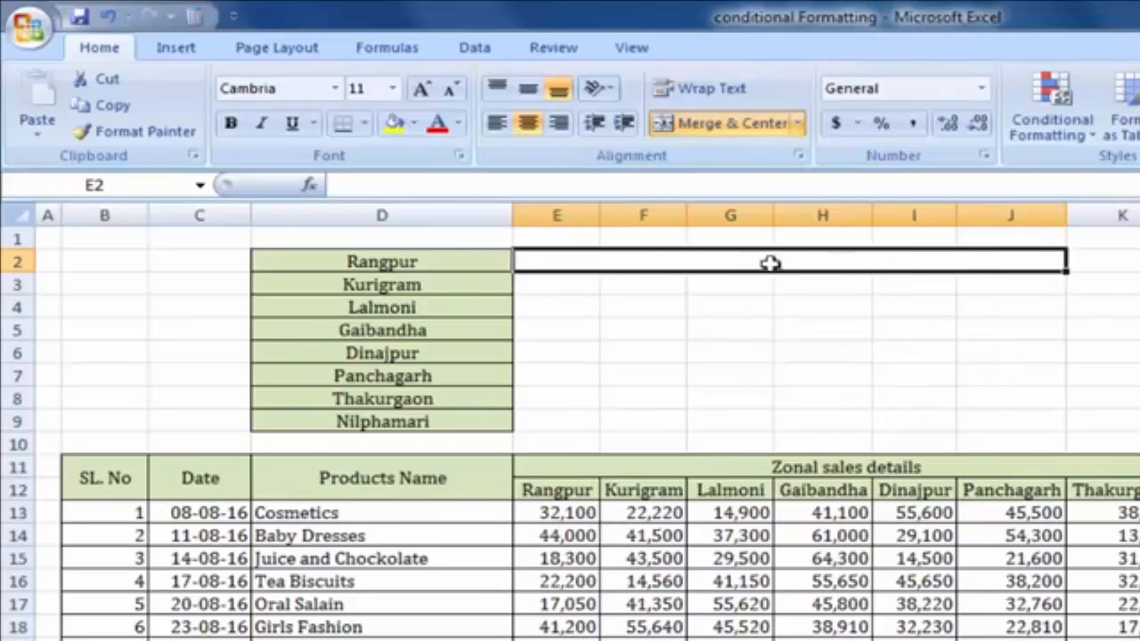
left_click(143, 131)
mouse_move(547, 289)
left_mouse_down()
mouse_move(610, 415)
mouse_move(1024, 423)
left_mouse_up()
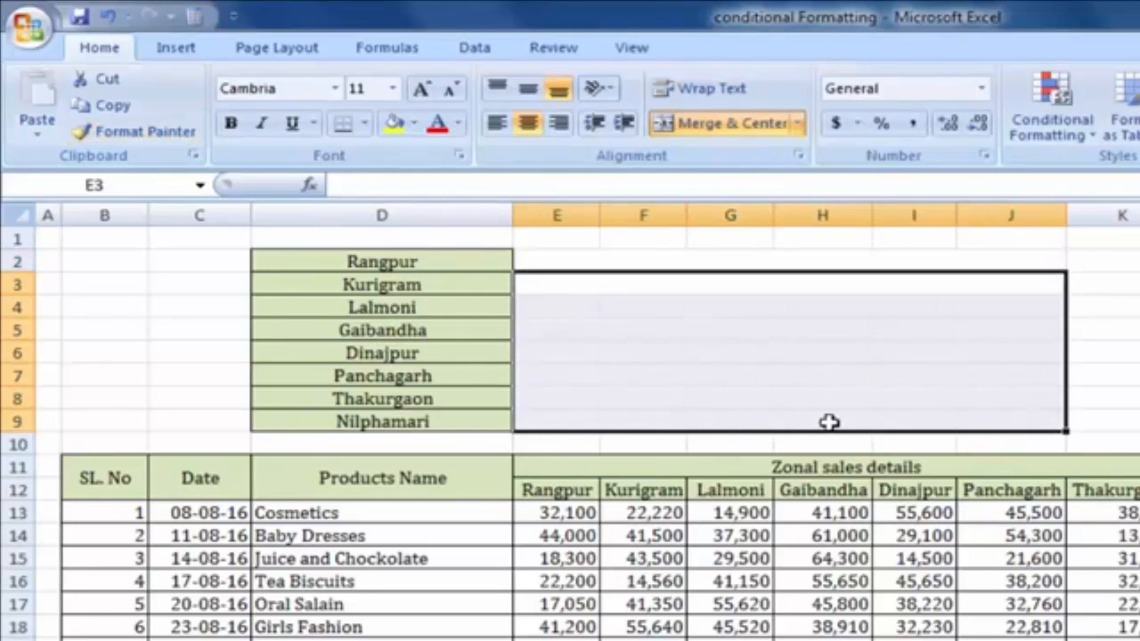
left_click(768, 375)
left_click(762, 310)
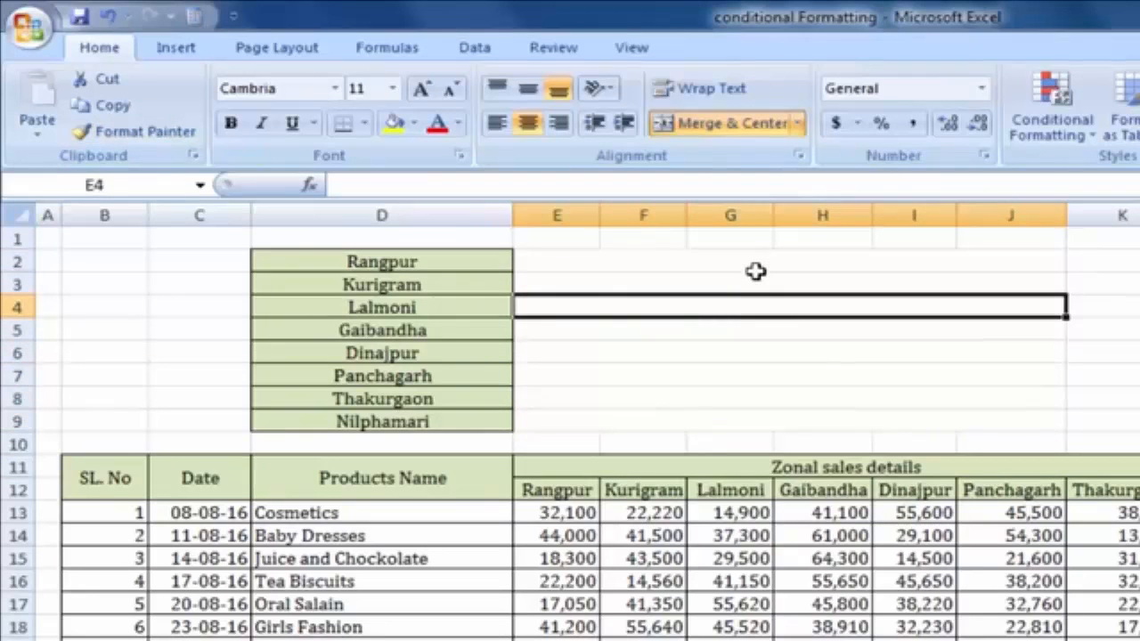
left_click(756, 266)
left_click(687, 405)
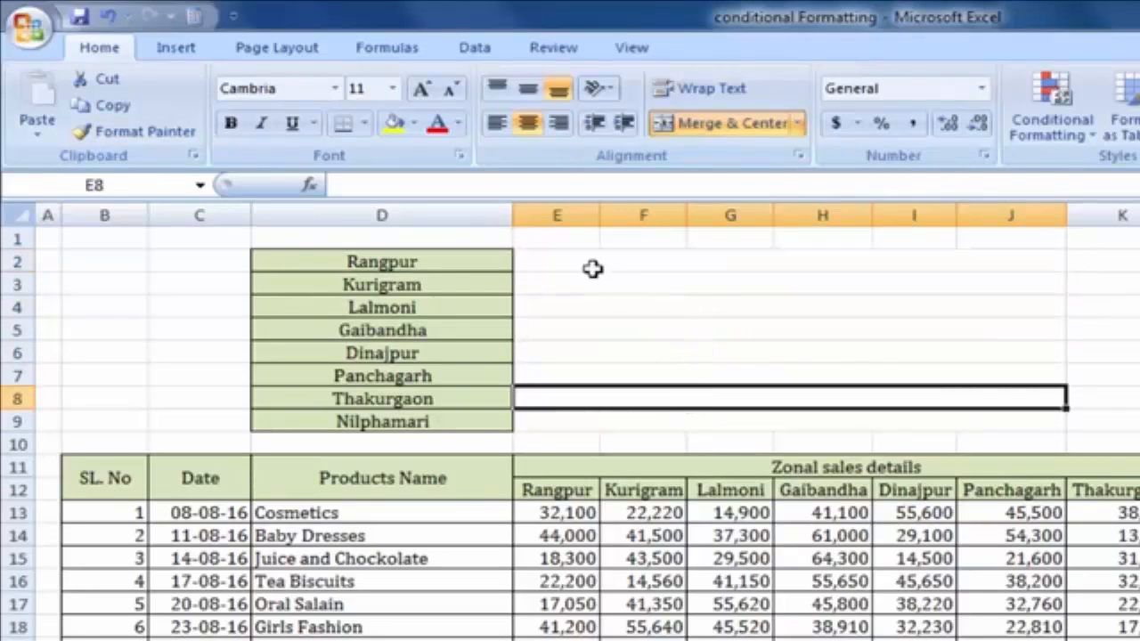
left_click(577, 264)
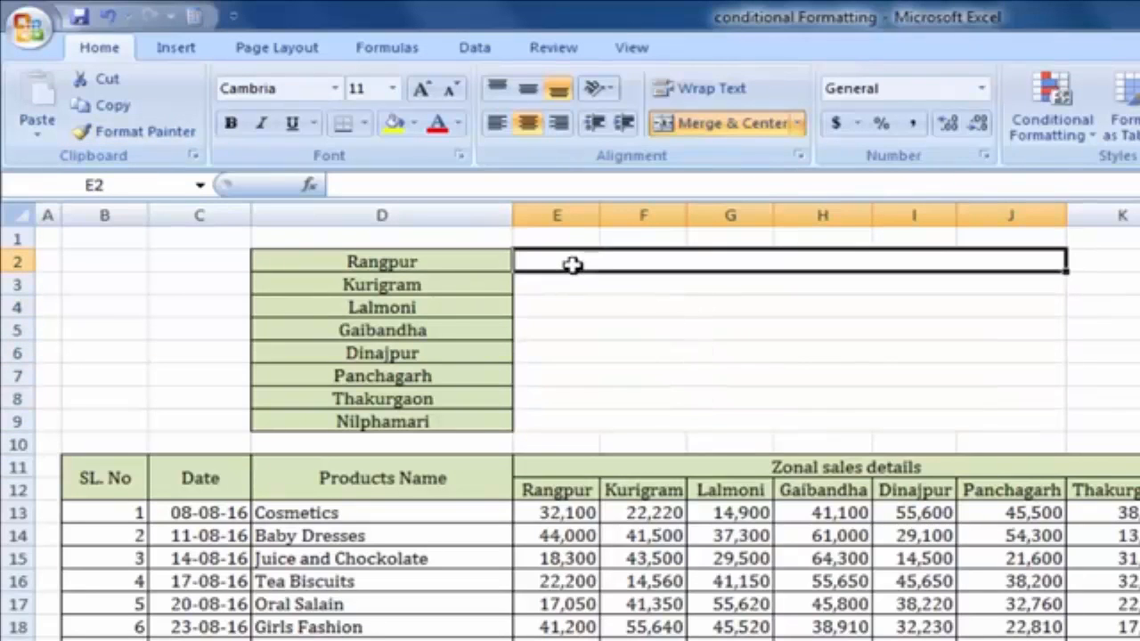
left_click(710, 311)
left_click(741, 360)
left_click(764, 395)
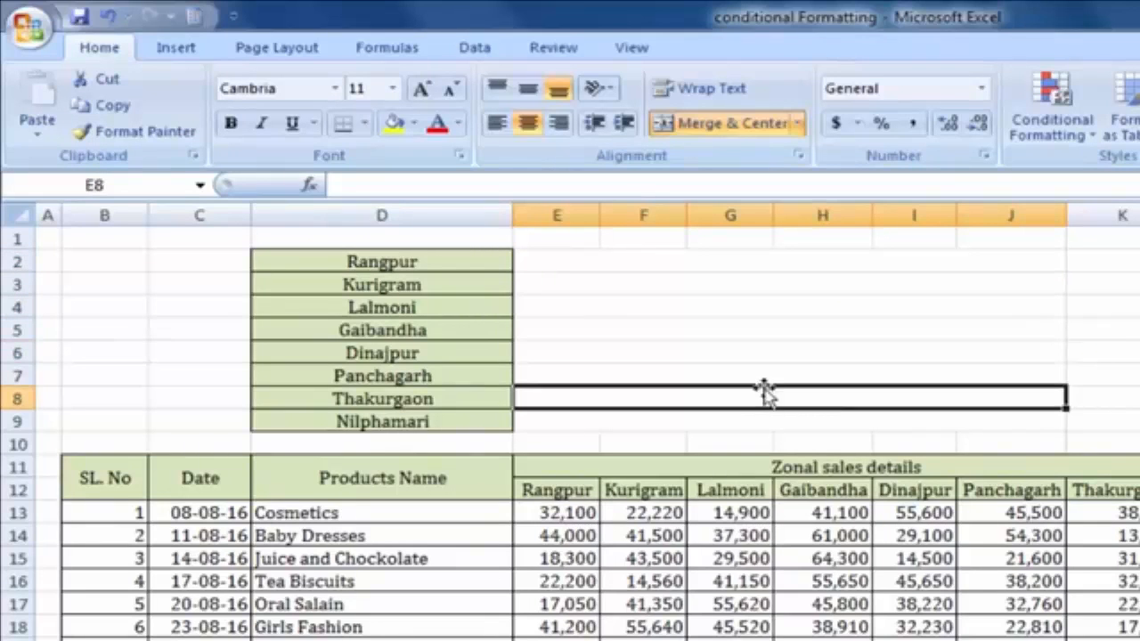
left_click(830, 416)
left_click(867, 374)
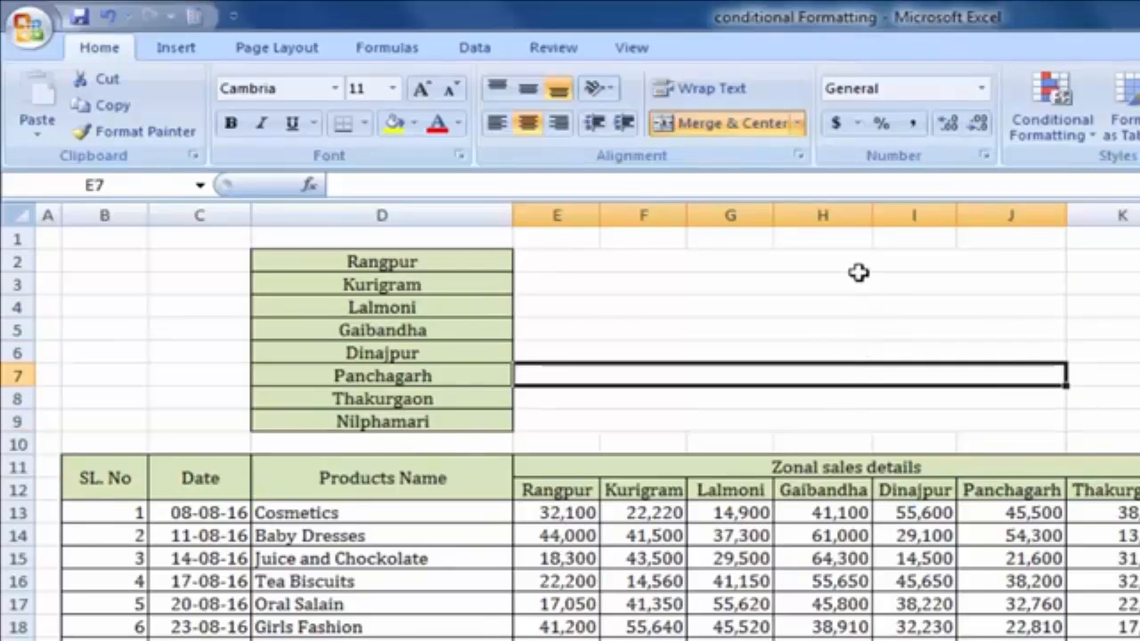
left_click(862, 278)
left_click(719, 261)
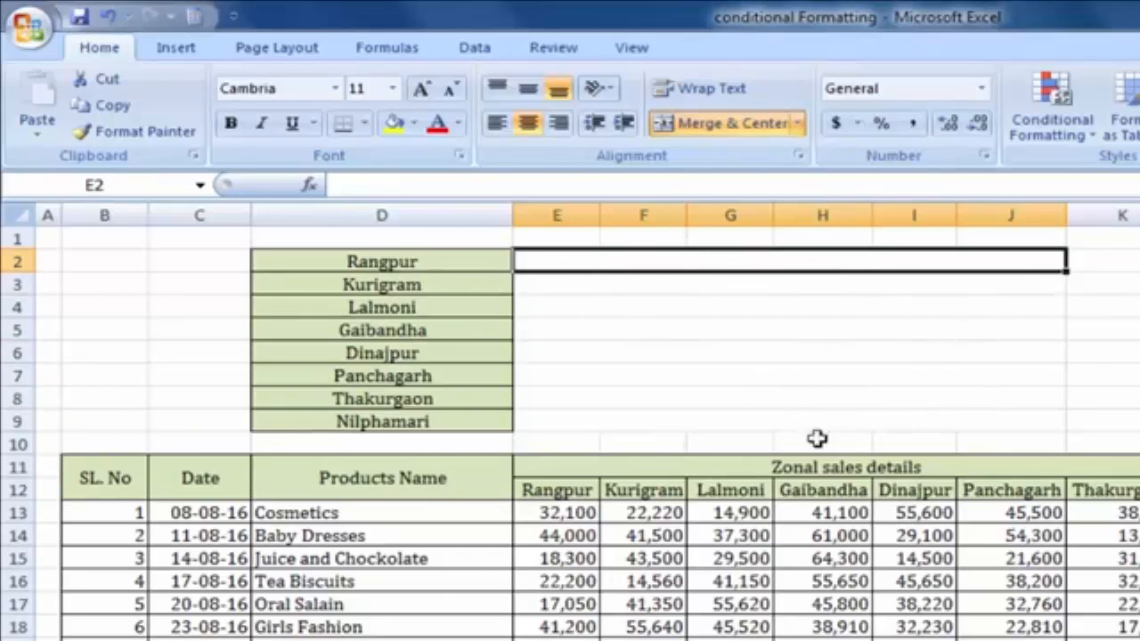
left_click(1079, 142)
left_click(980, 347)
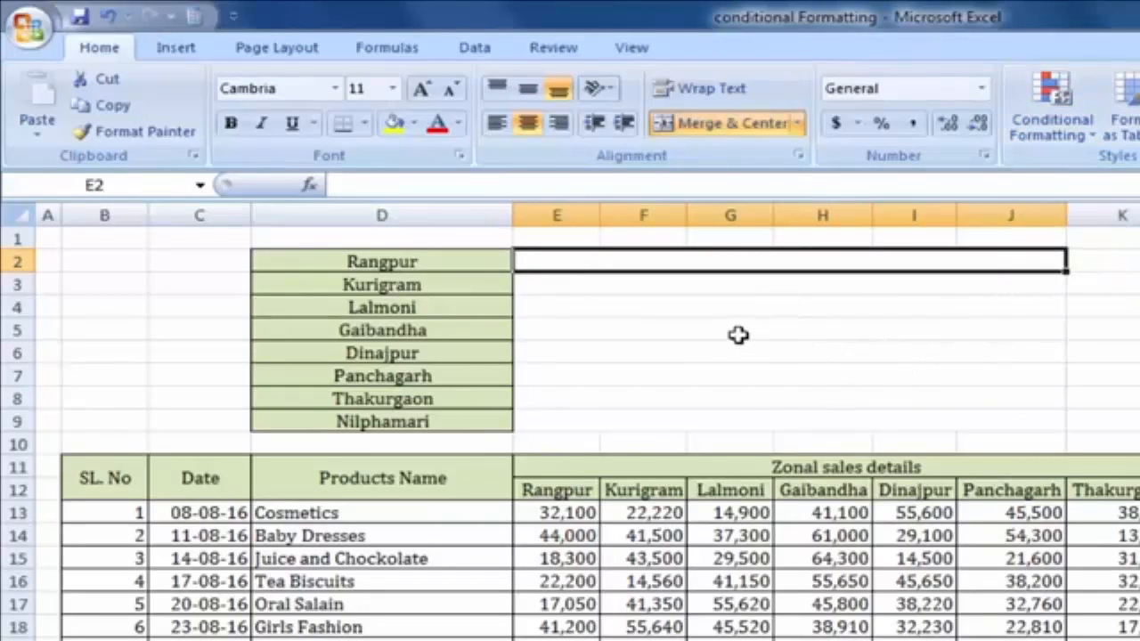
Read the Rangpur column's sum (E13:E32) and enter 776517 in the merged summary cell E2
scroll(738, 478, "down", 2)
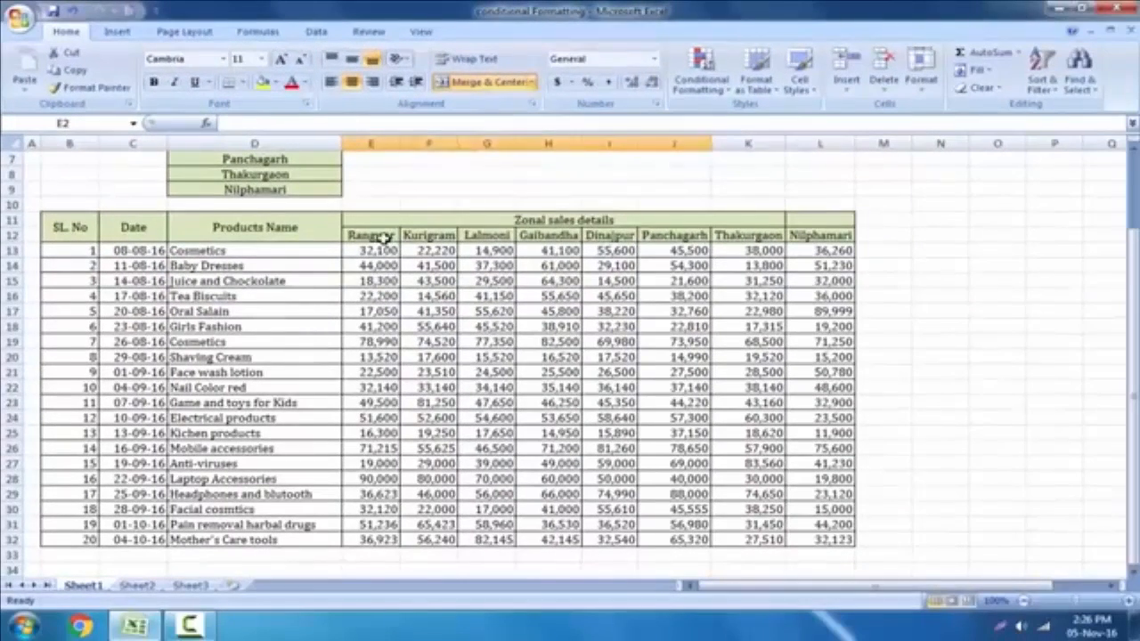
left_click(385, 236)
left_click_drag(384, 252, 392, 540)
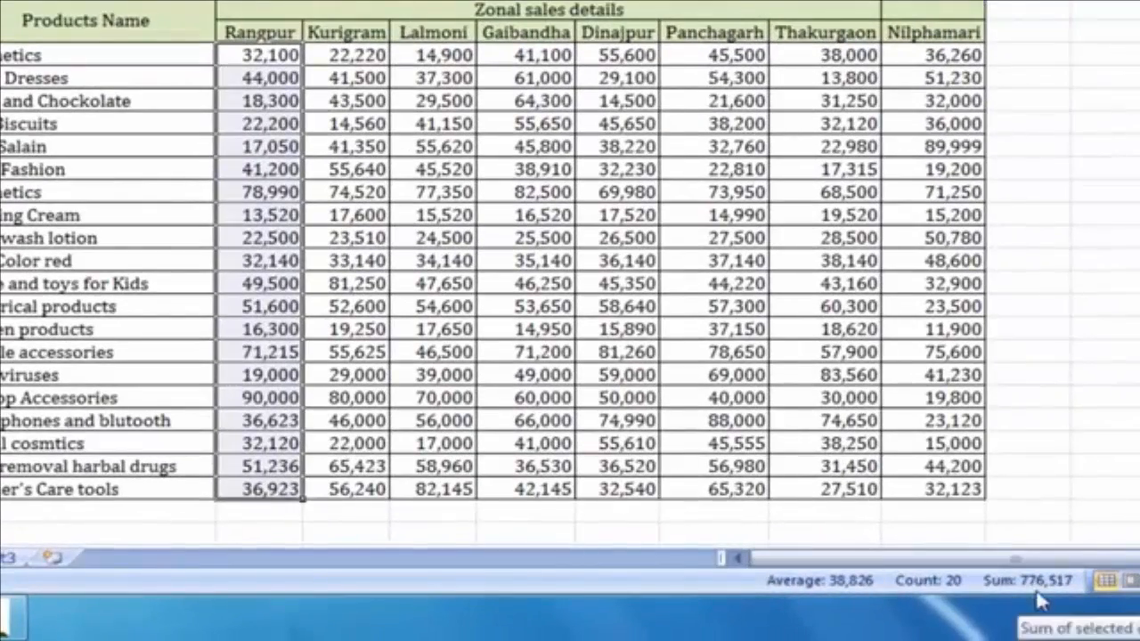
scroll(940, 477, "up", 2)
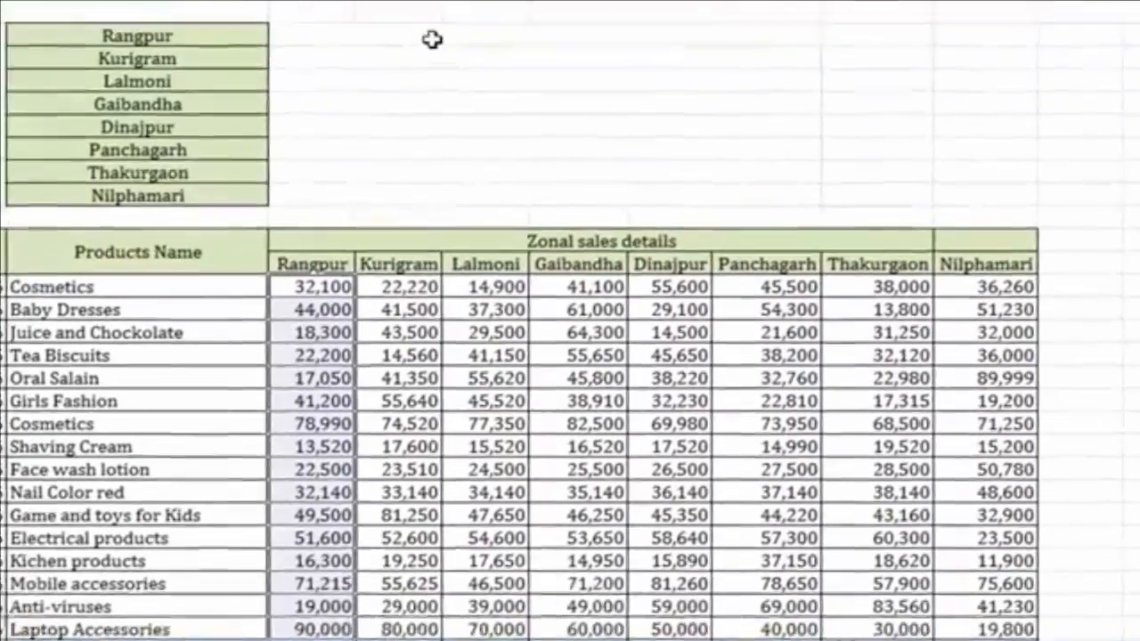
left_click(437, 45)
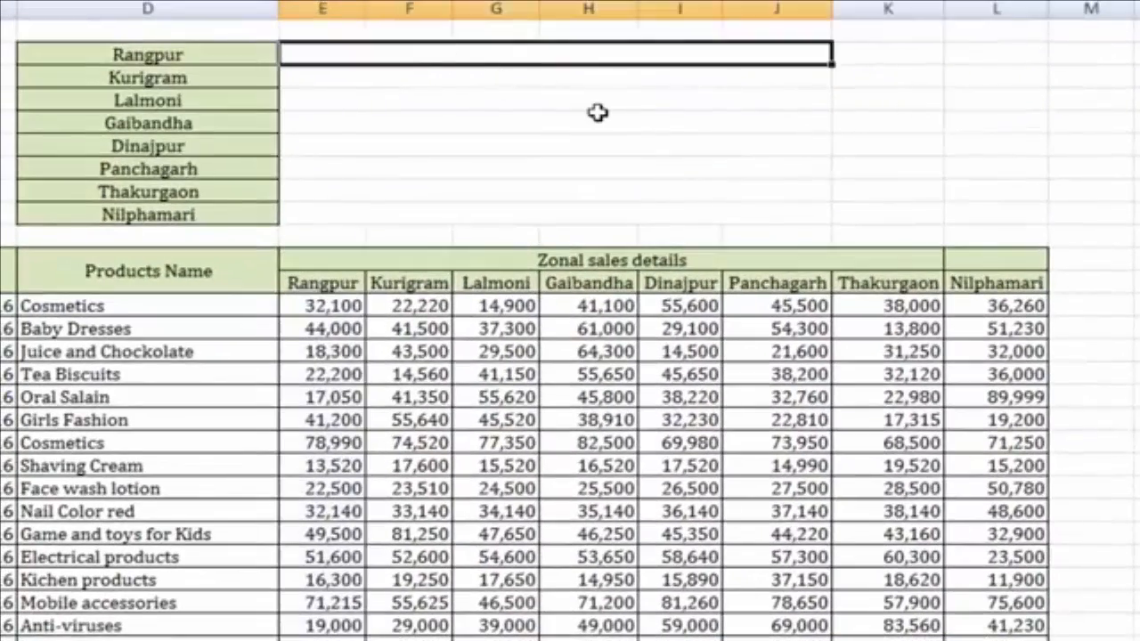
type("776517")
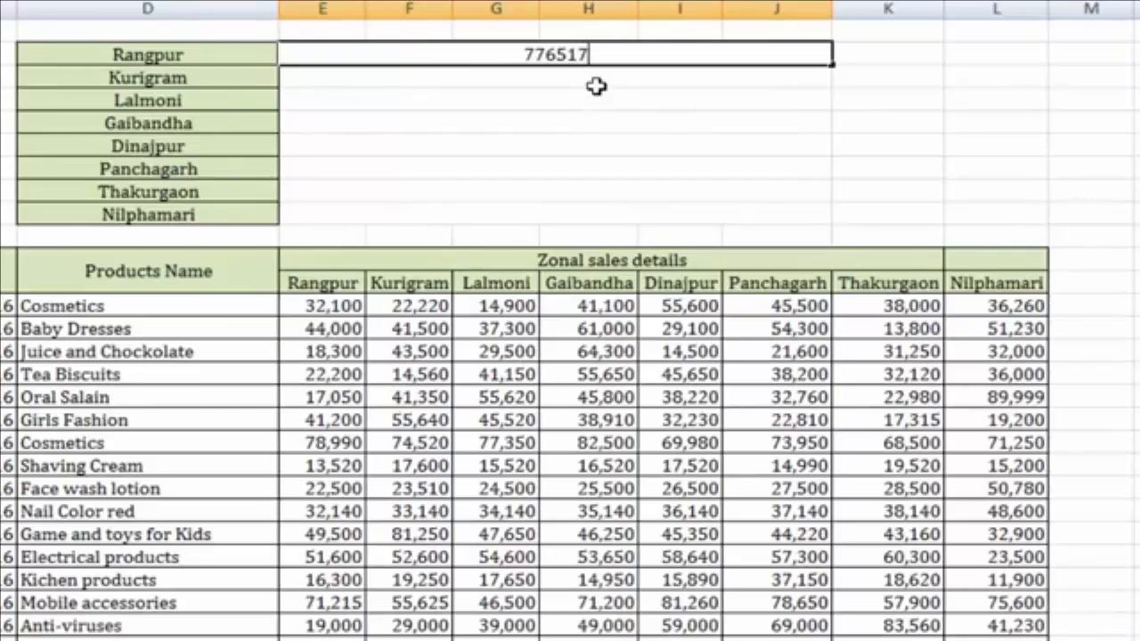
left_click(593, 86)
left_click(620, 56)
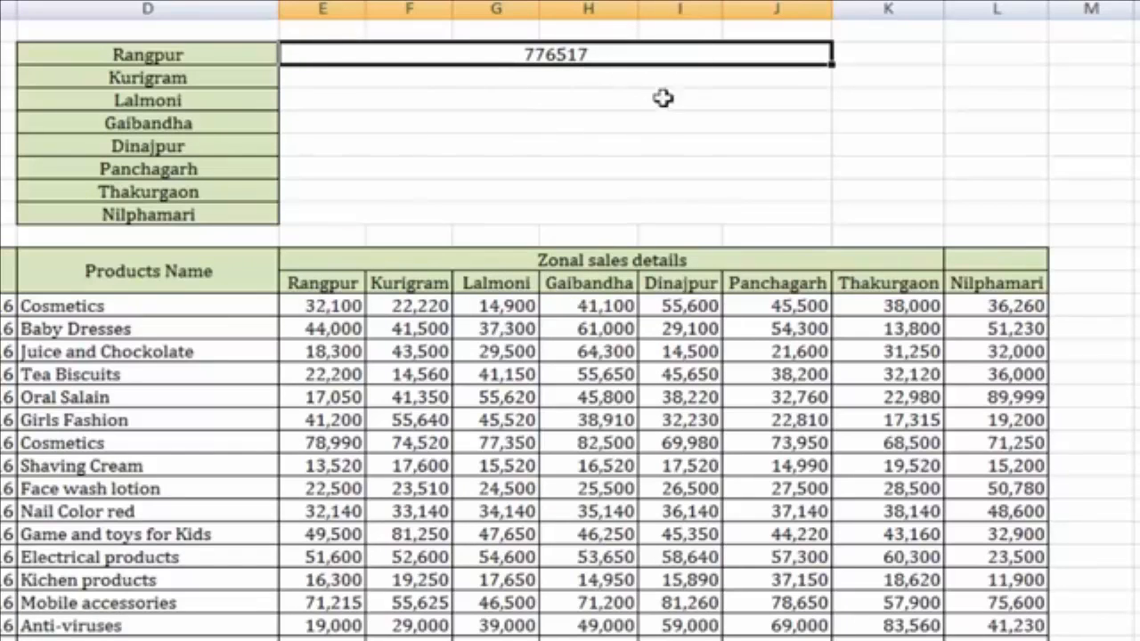
Change Oral Salain's Rangpur value to 20,000, then undo it back to 17,050
left_click(353, 400)
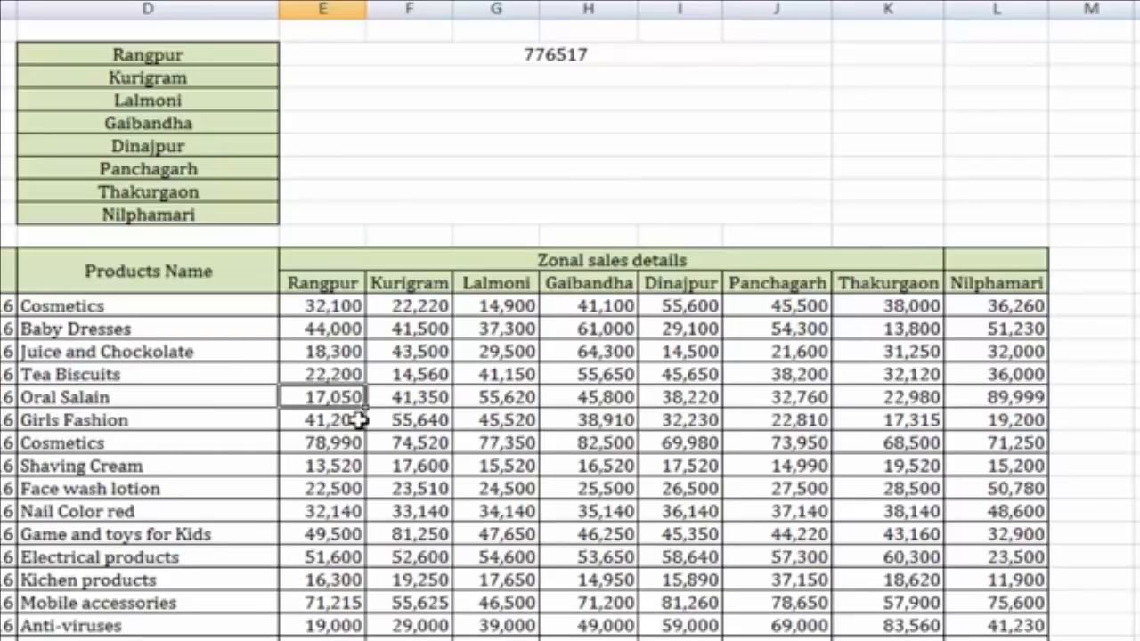
type("2")
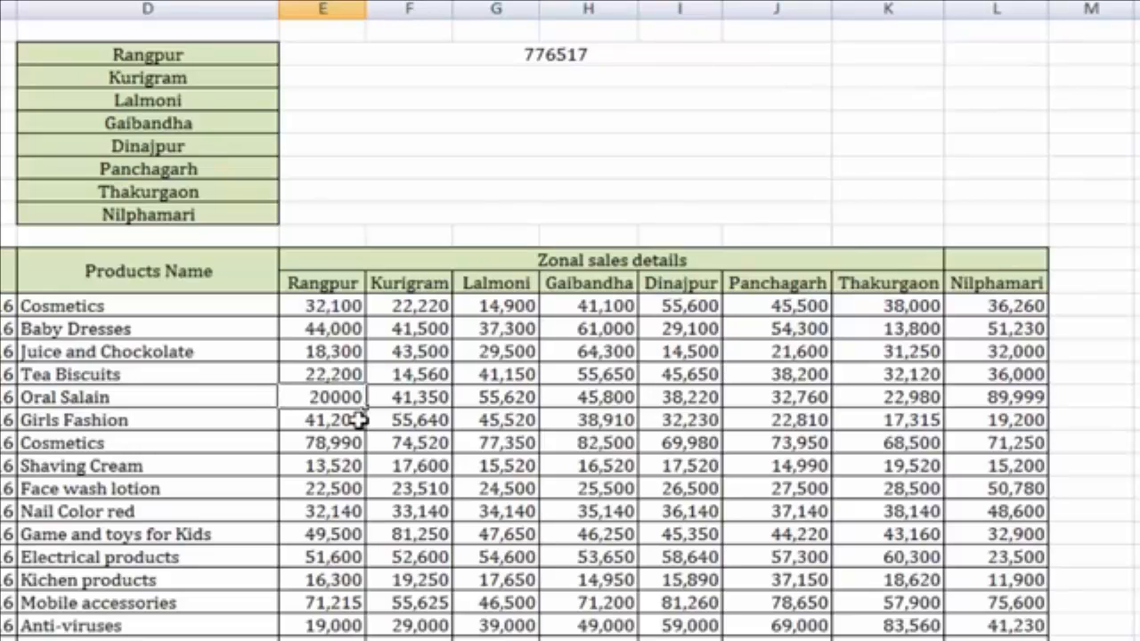
type("0,000")
key("Return")
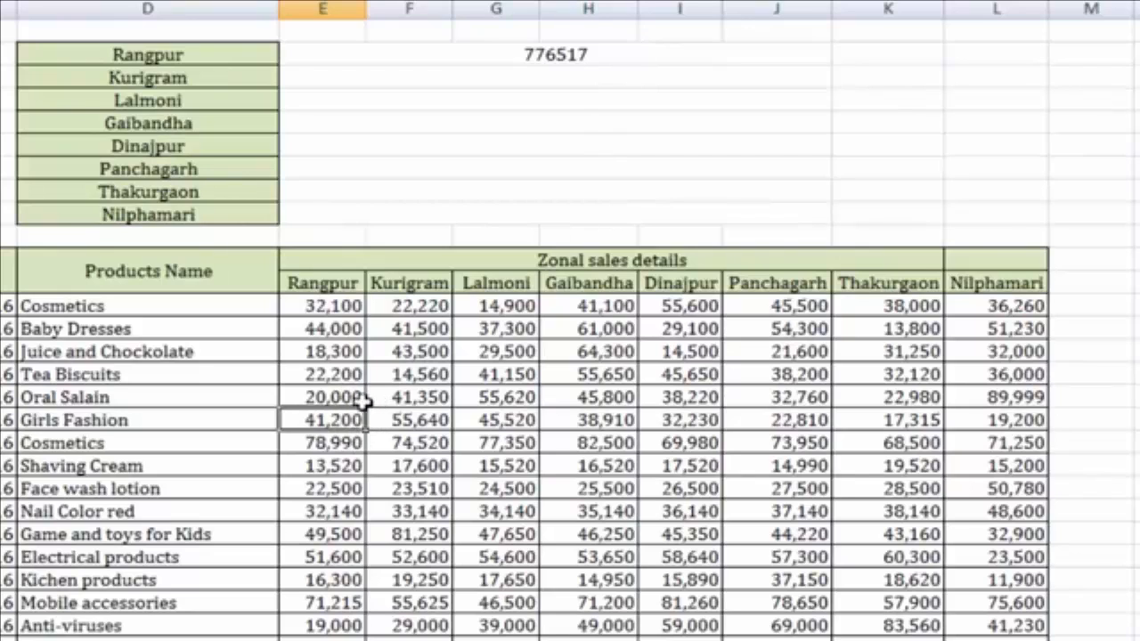
key("ctrl+z")
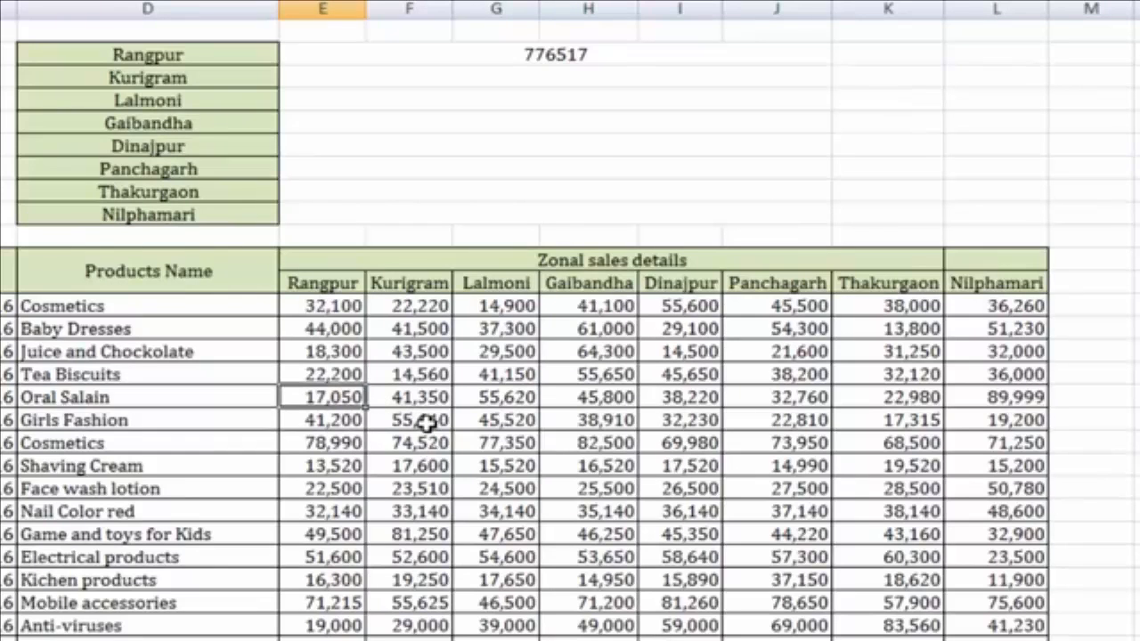
left_click(606, 54)
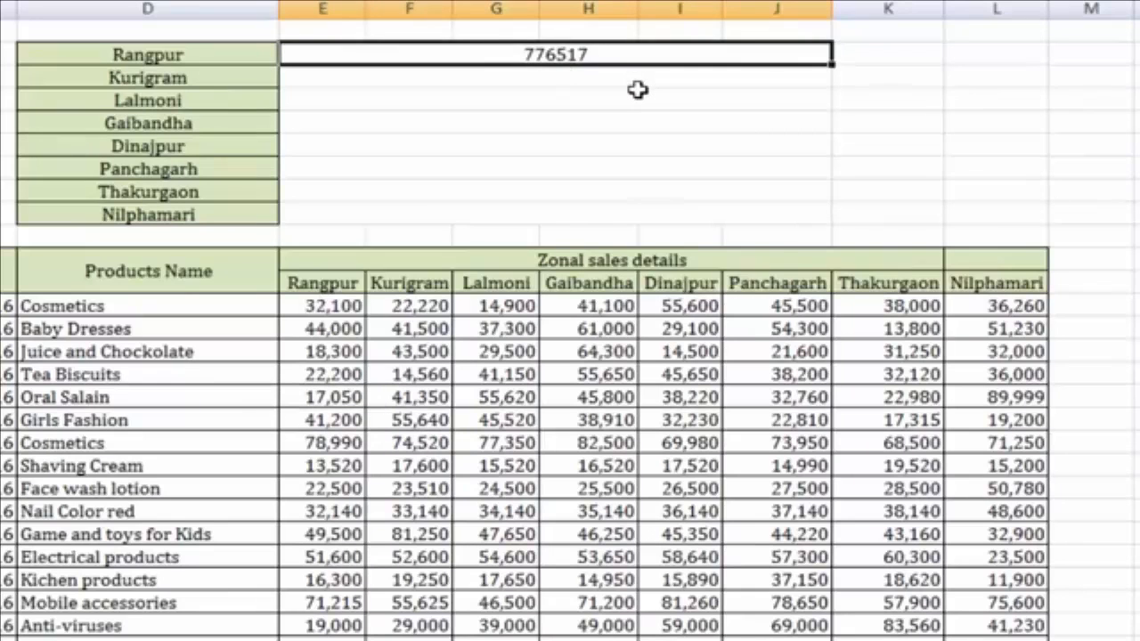
Delete the 776517 entry from the Rangpur summary cell
key("Delete")
left_click(753, 122)
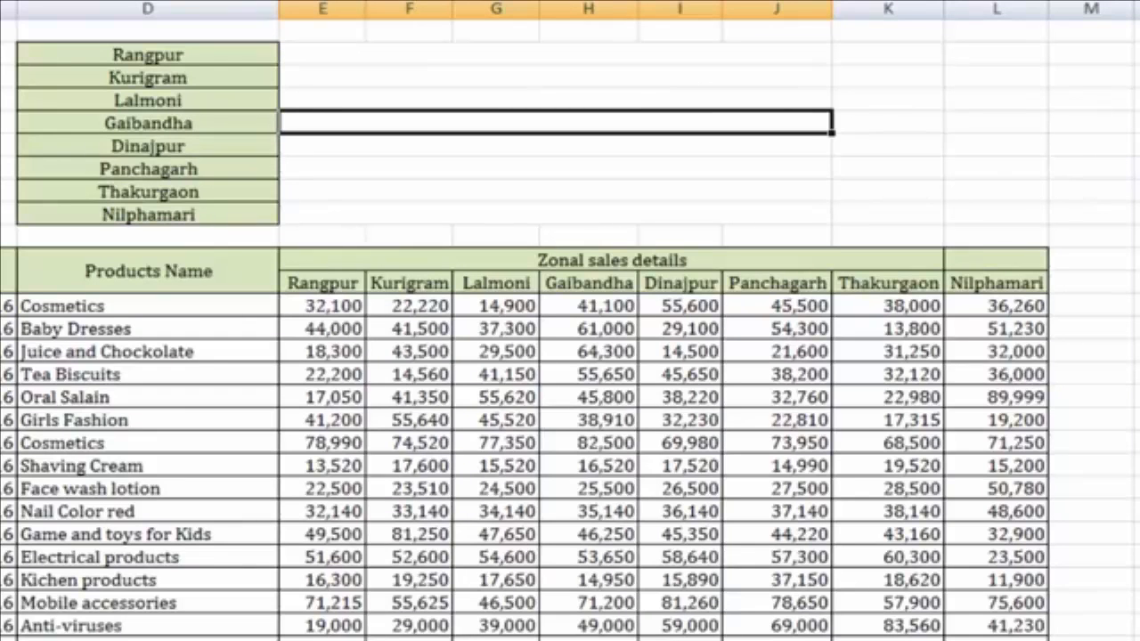
left_click(516, 160)
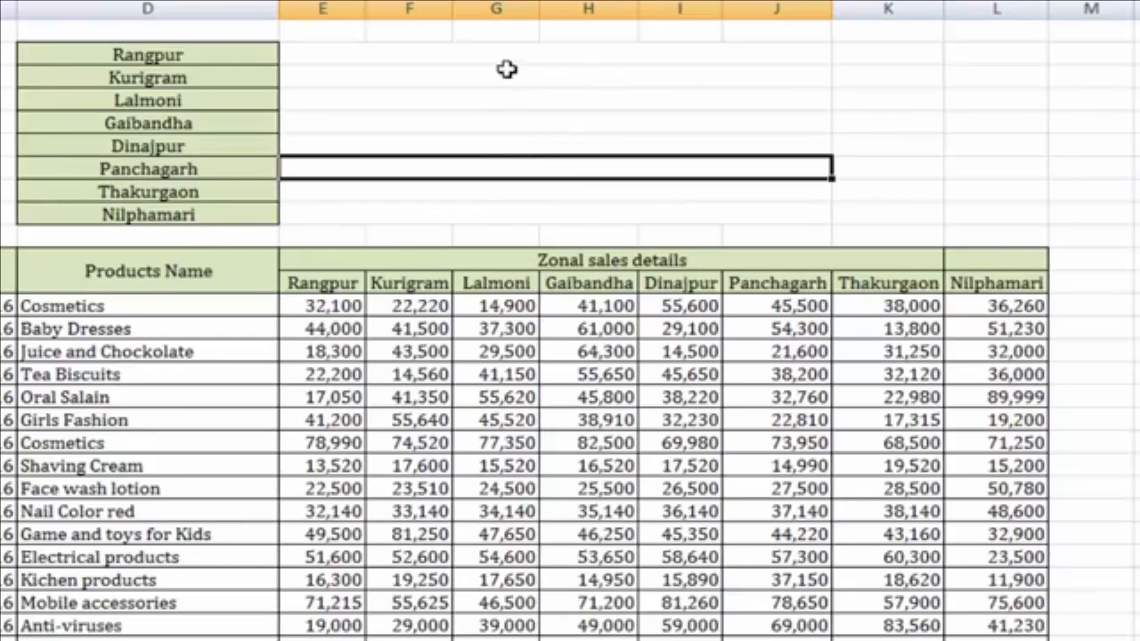
left_click(496, 55)
Select summary range E2:J9, preview the Data Bars options without applying any, then reselect E2
left_click_drag(497, 110, 509, 208)
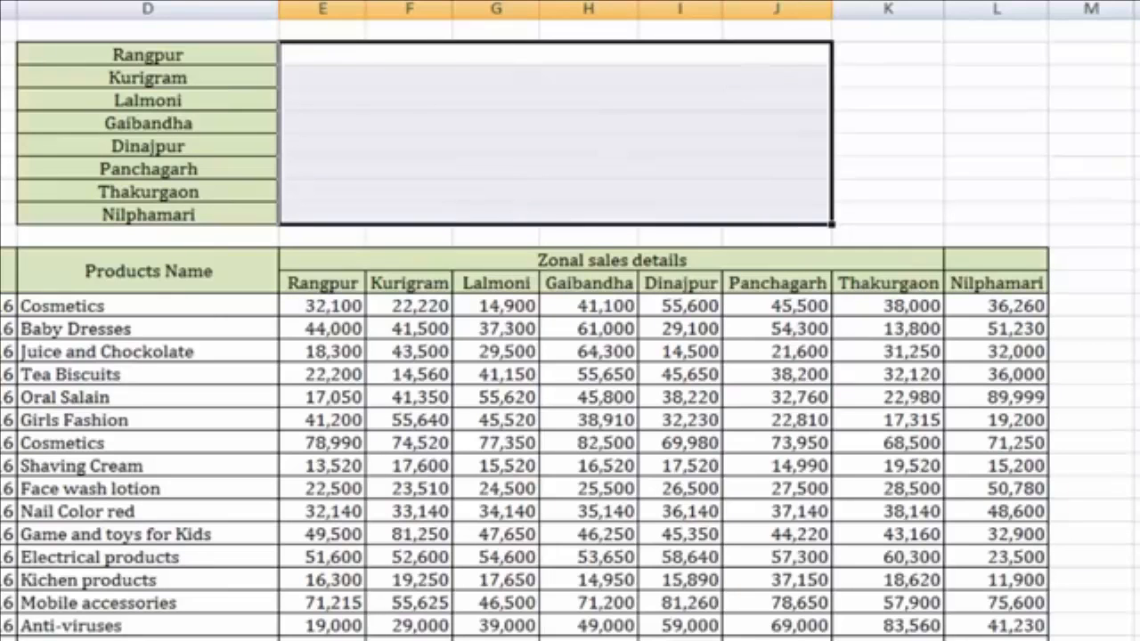
left_click(806, 1)
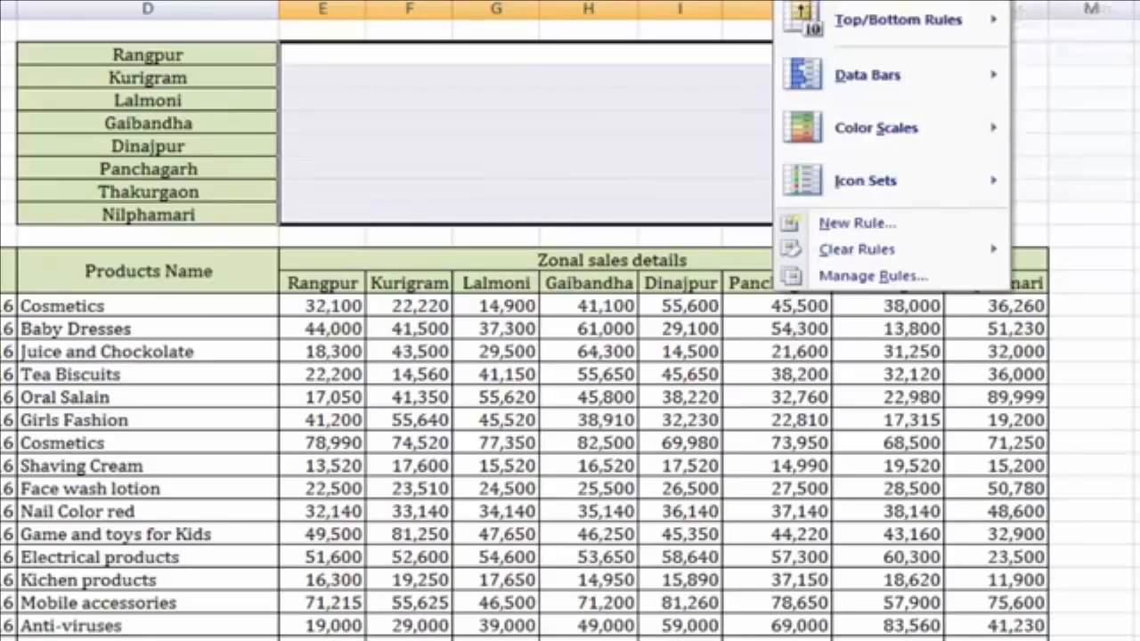
mouse_move(853, 92)
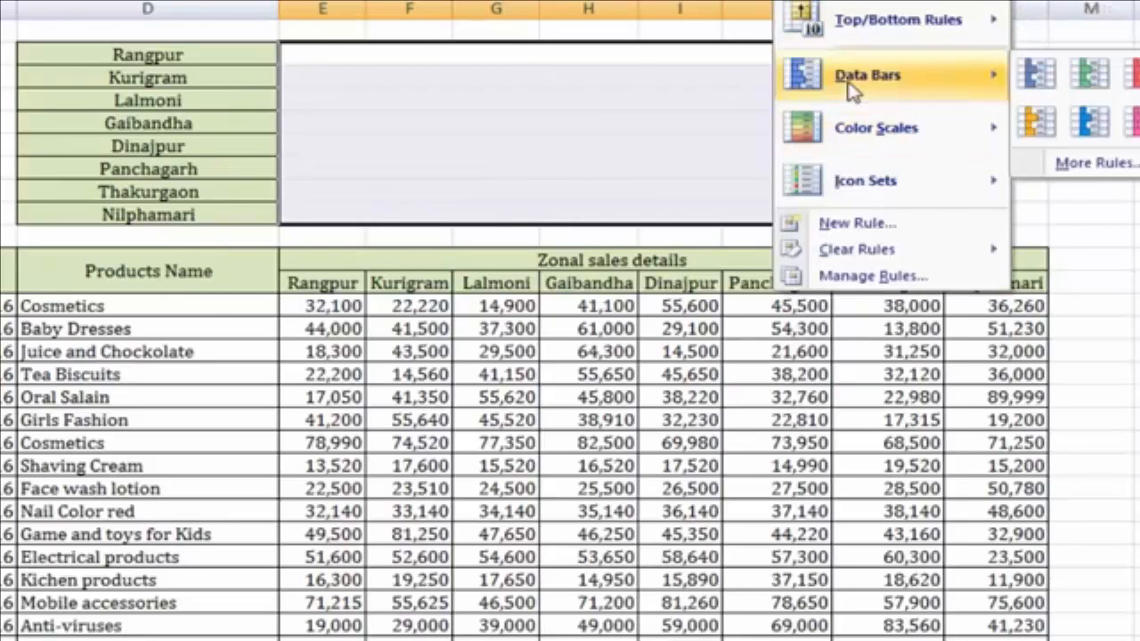
left_click(456, 57)
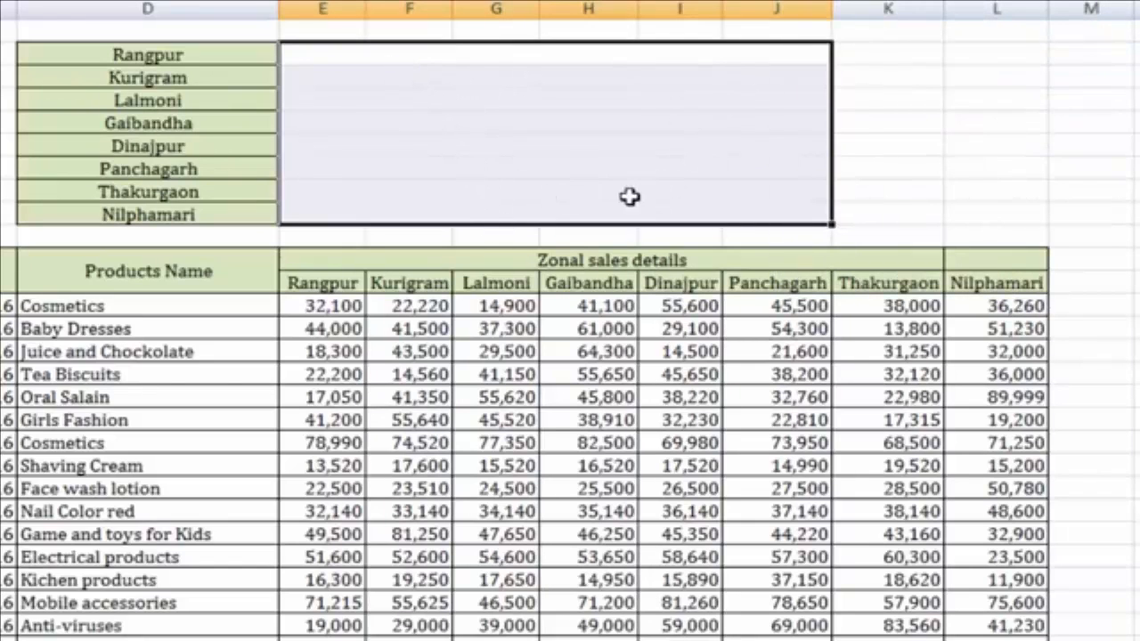
left_click(512, 150)
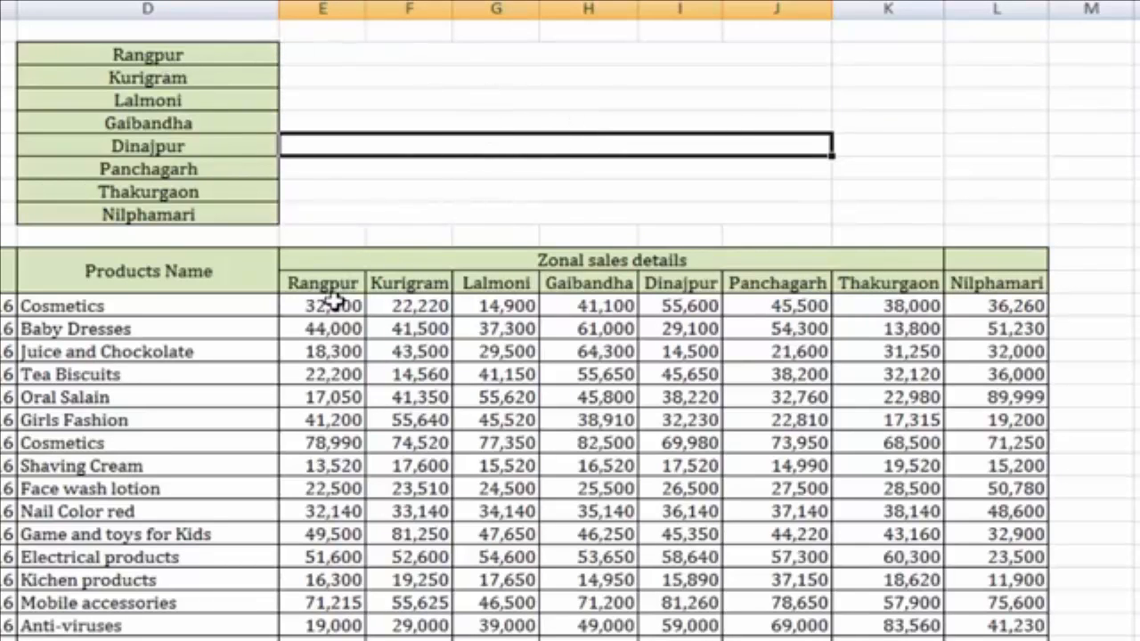
left_click_drag(330, 305, 343, 637)
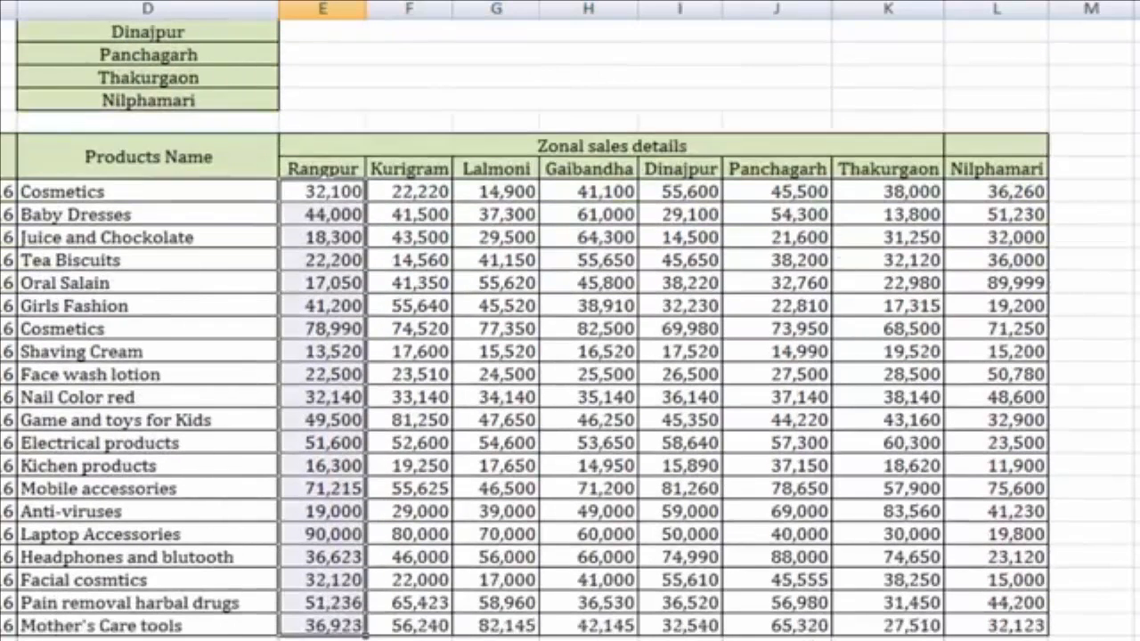
scroll(505, 423, "up", 2)
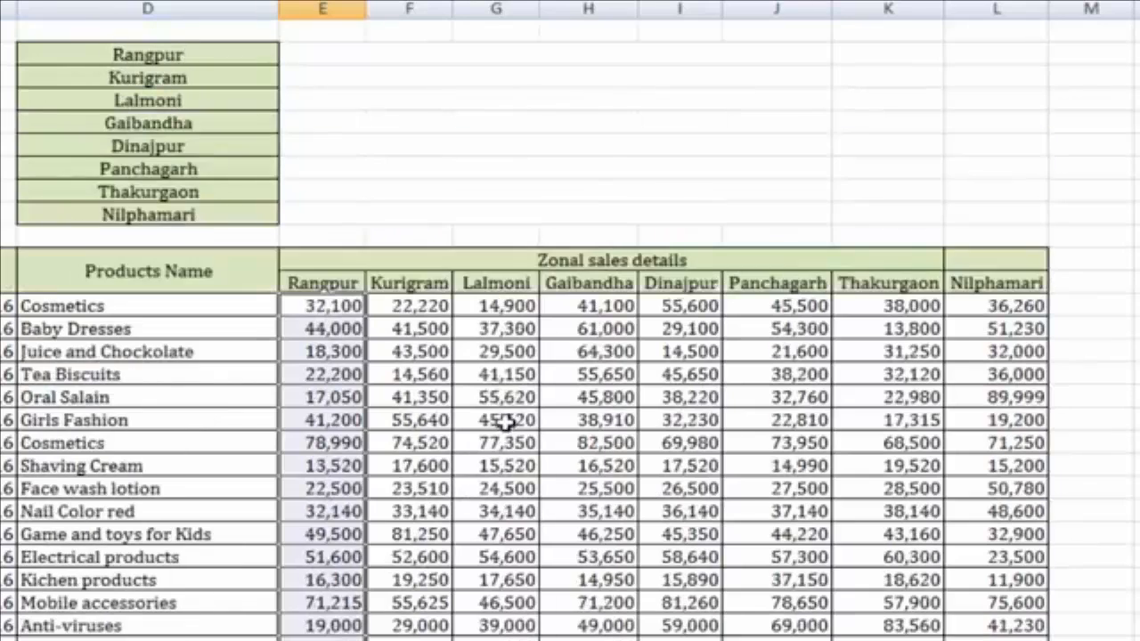
left_click(468, 53)
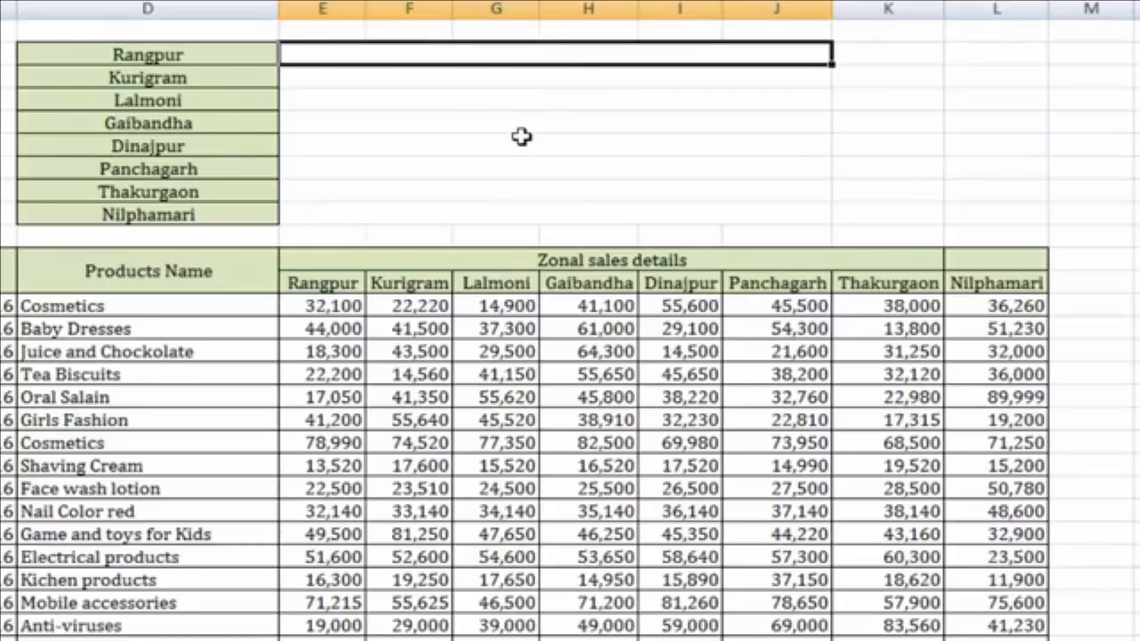
Enter =SUM(E13:E32) in the Rangpur summary cell, which displays 776,517
type("=")
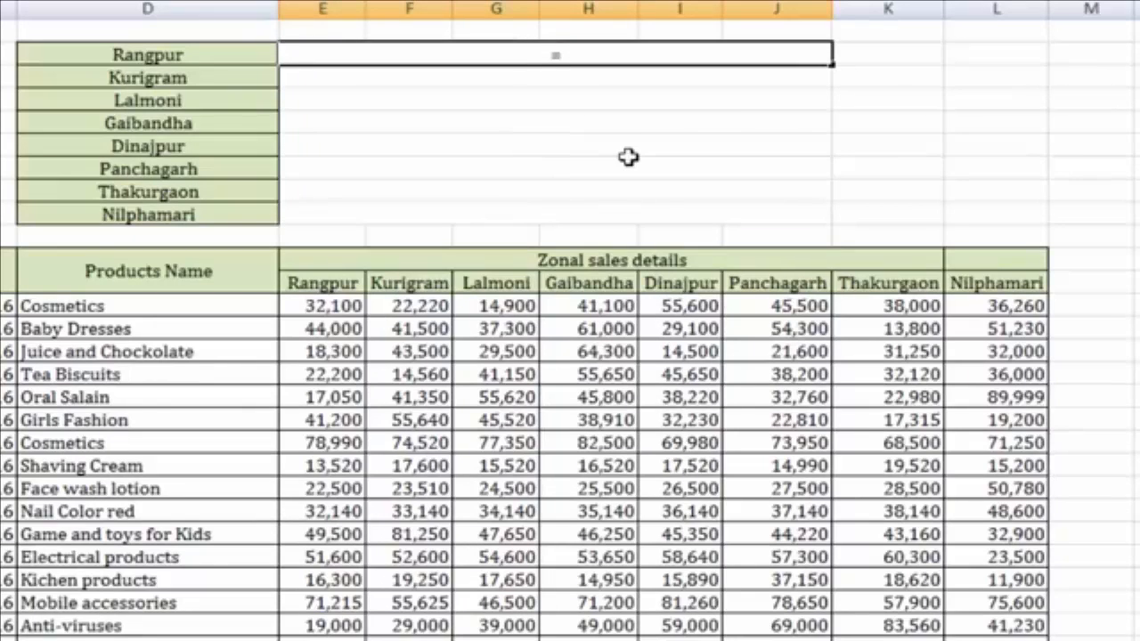
type("SUM")
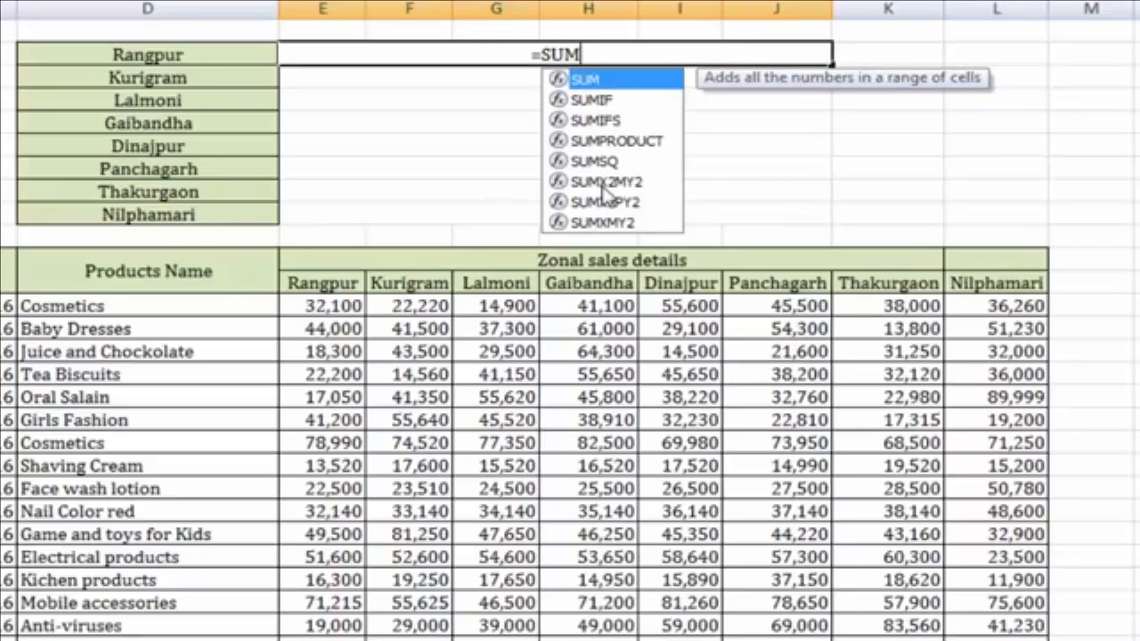
type("(")
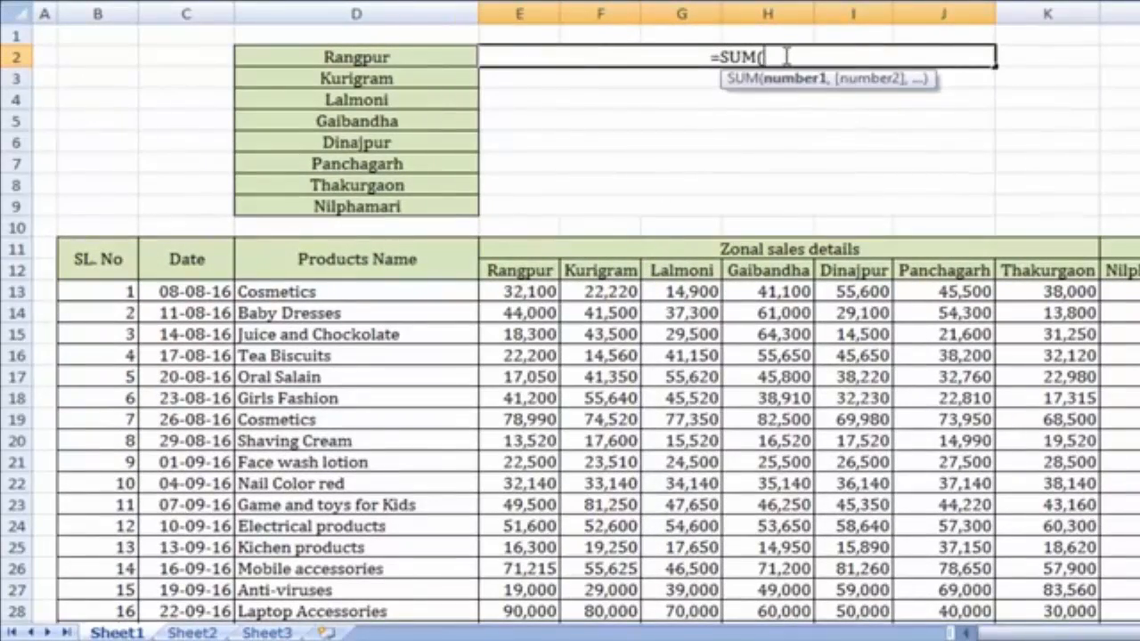
type("E")
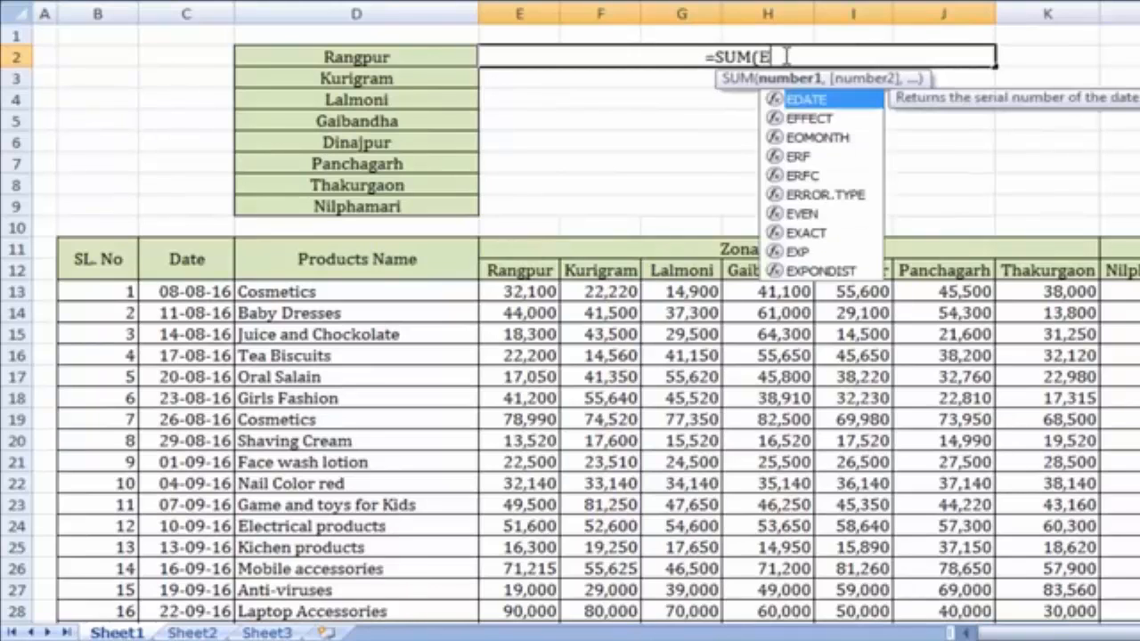
type("13")
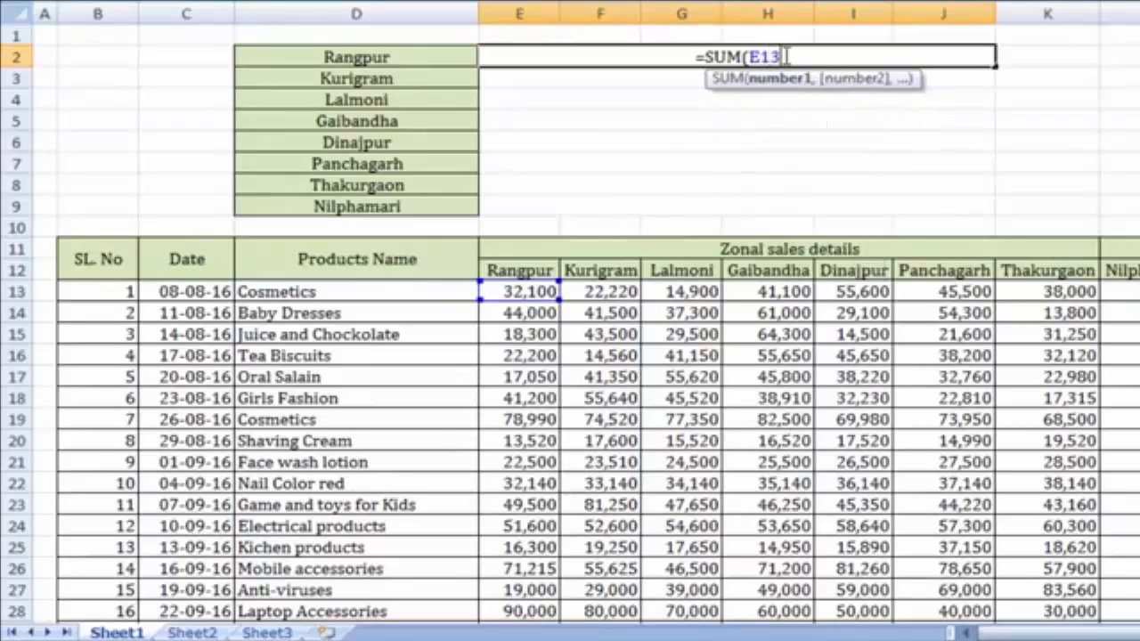
type(":")
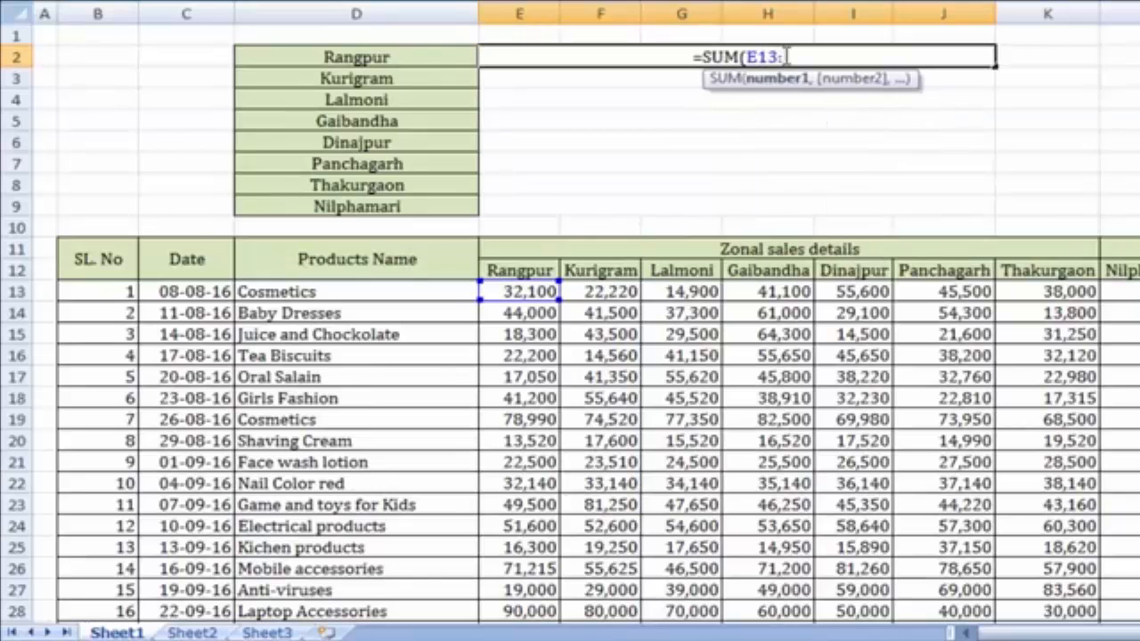
scroll(535, 379, "down", 2)
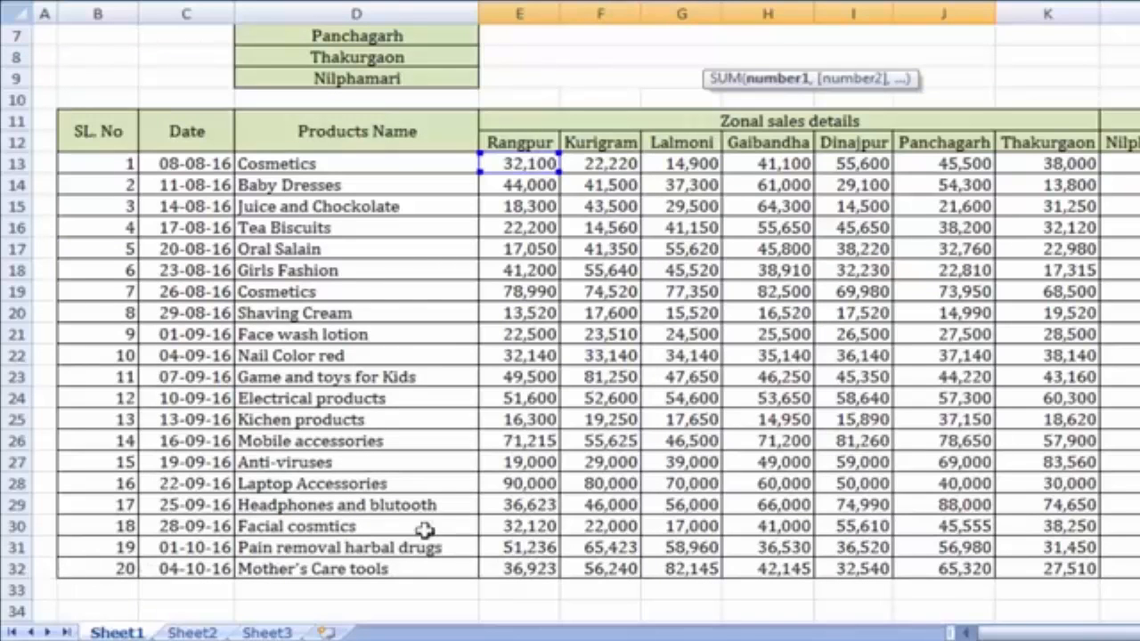
scroll(426, 531, "up", 2)
type(":")
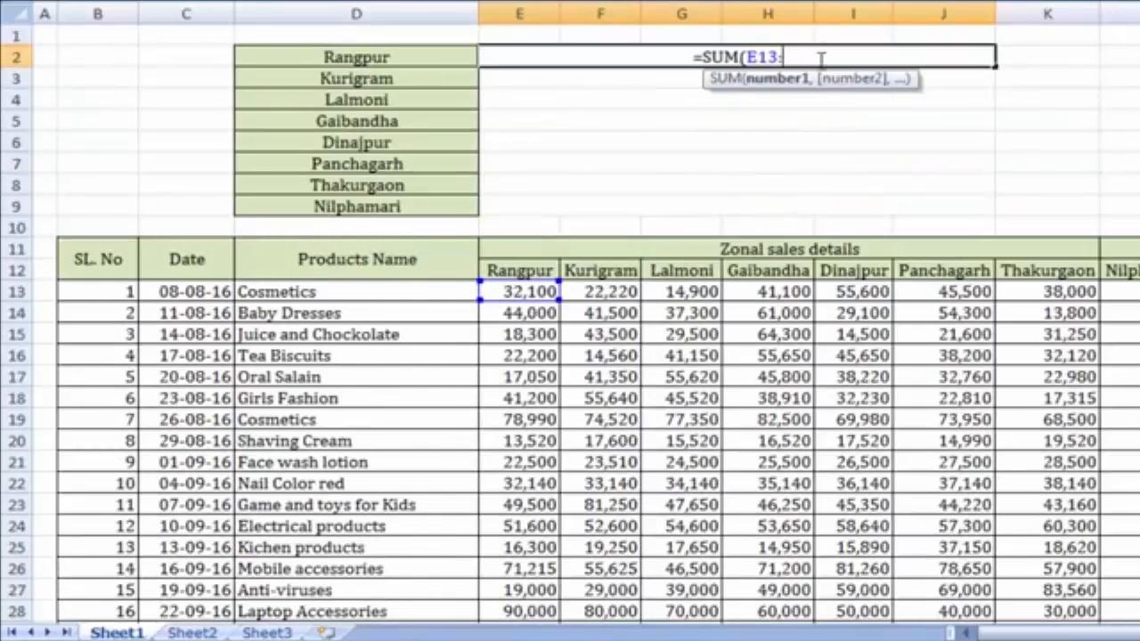
type("E32")
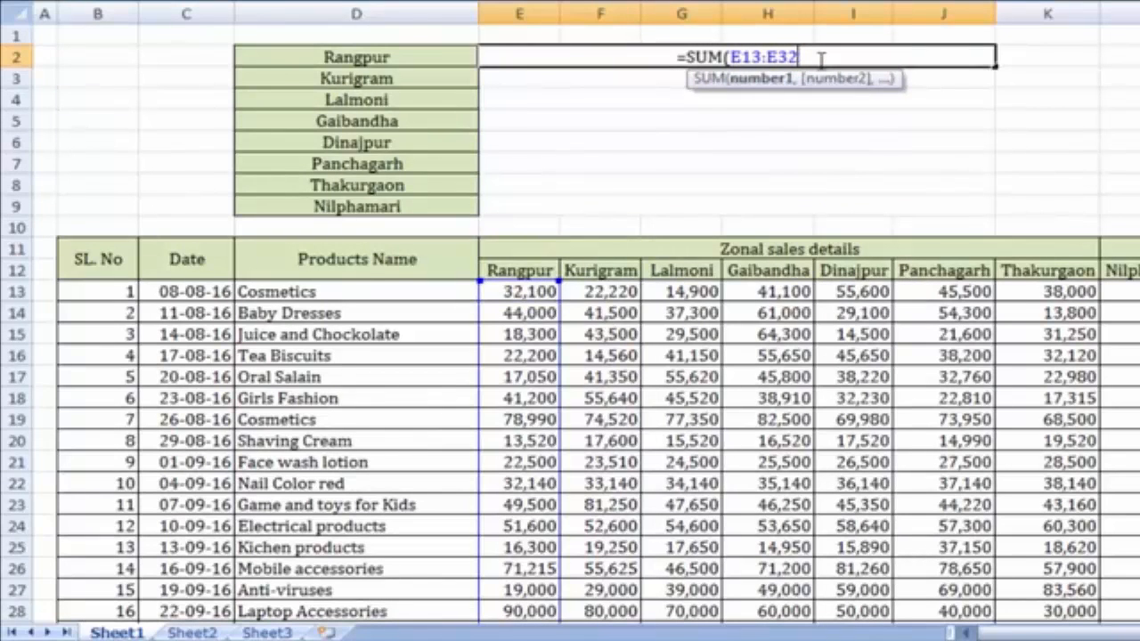
type(")")
key("Return")
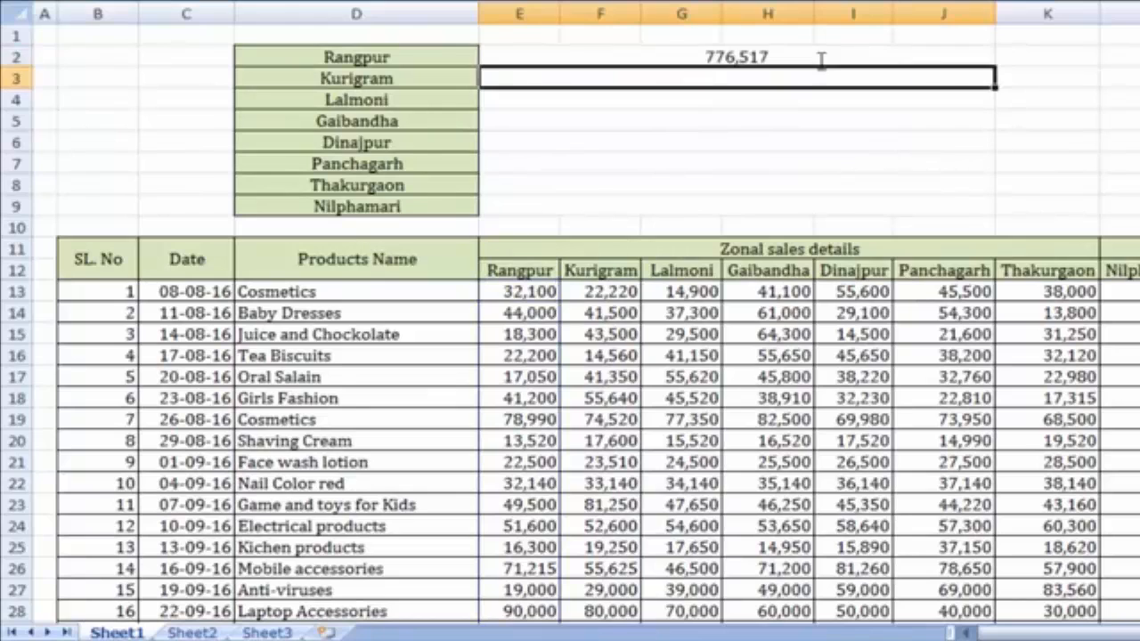
left_click(809, 117)
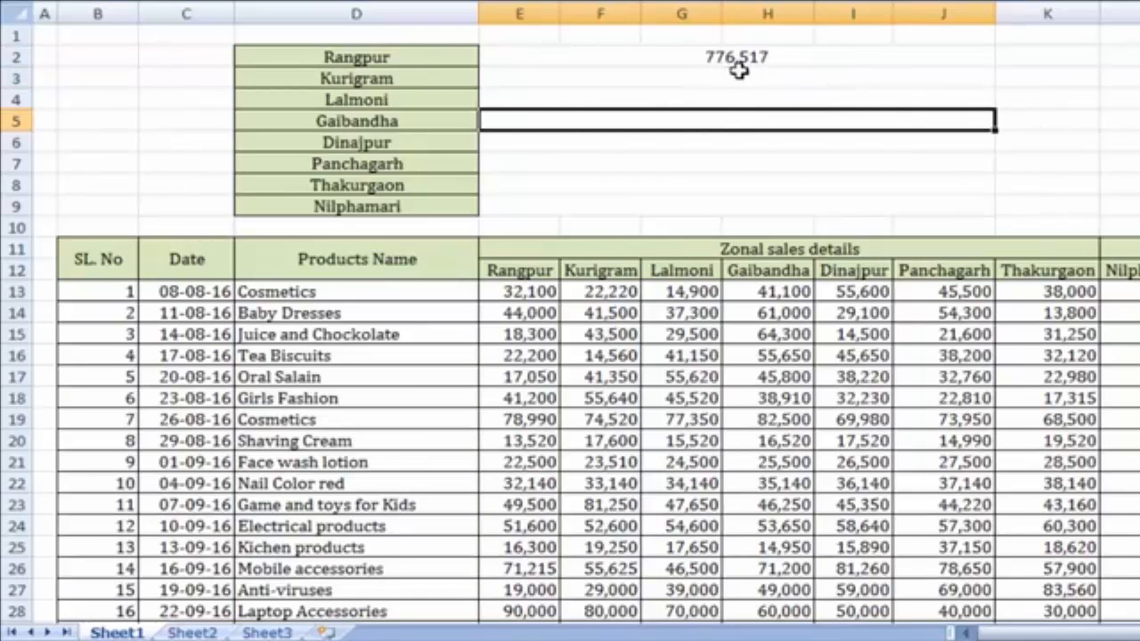
left_click(809, 60)
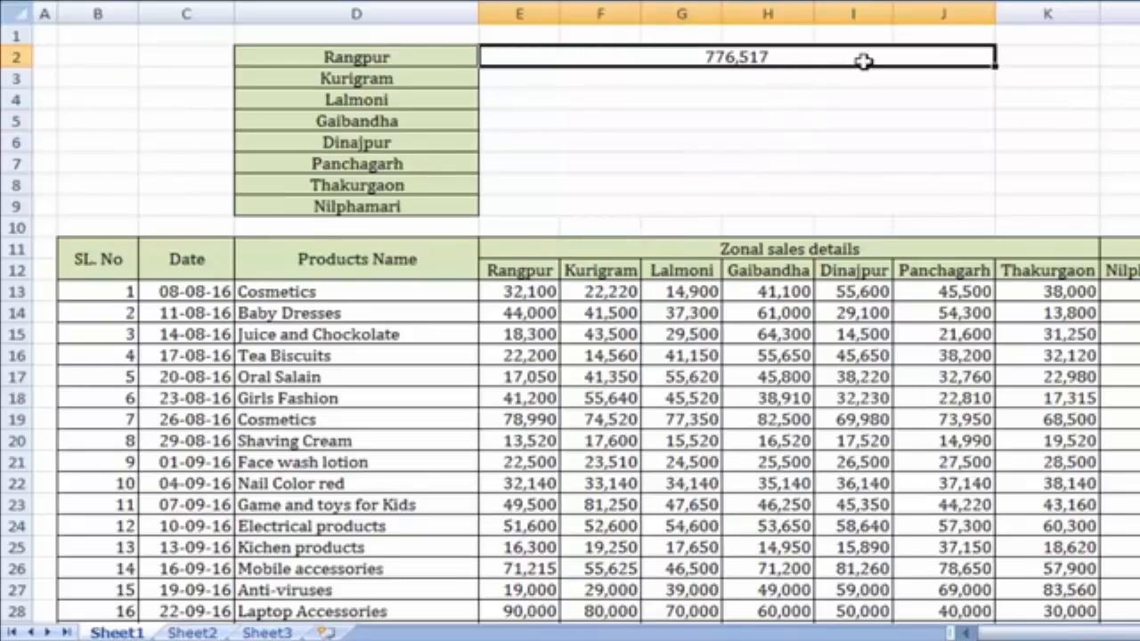
left_click(807, 84)
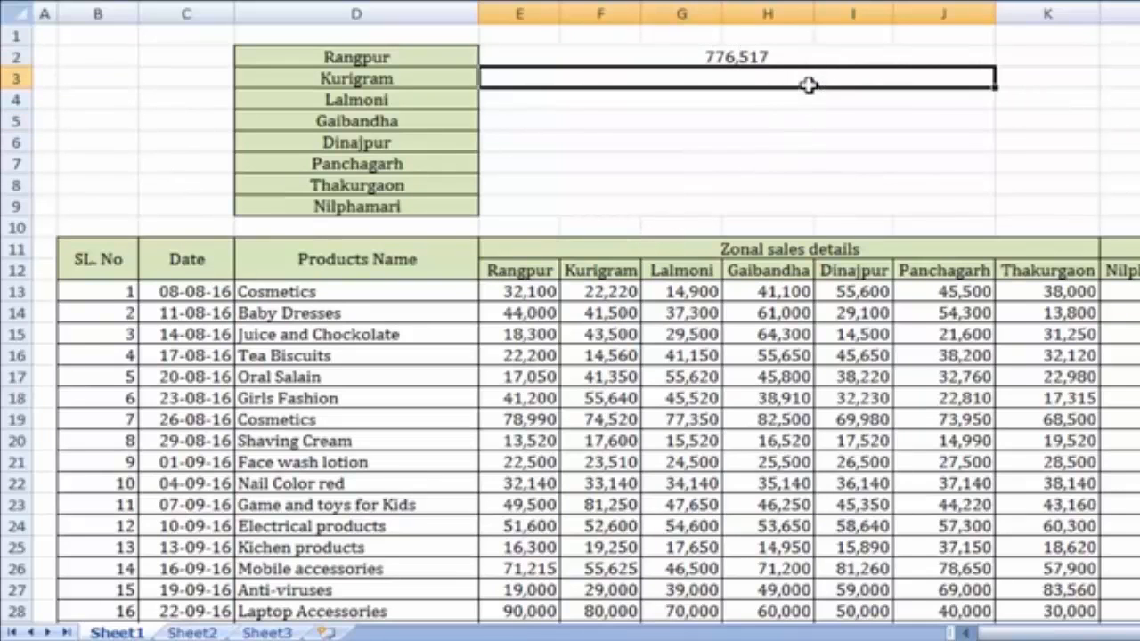
left_click(531, 379)
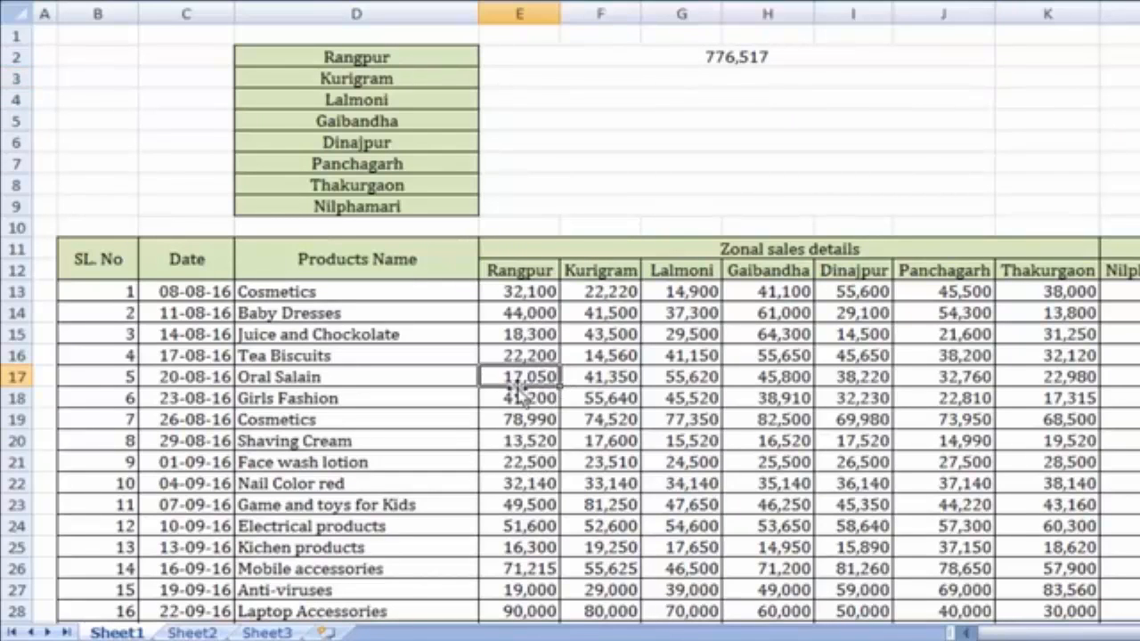
type("20000")
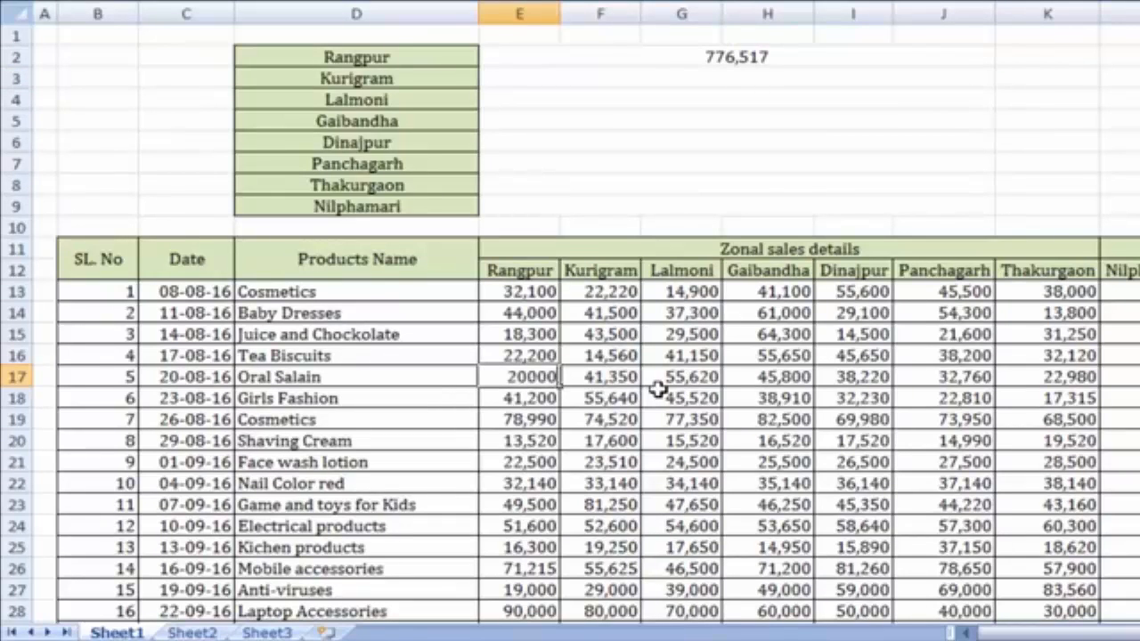
key("Return")
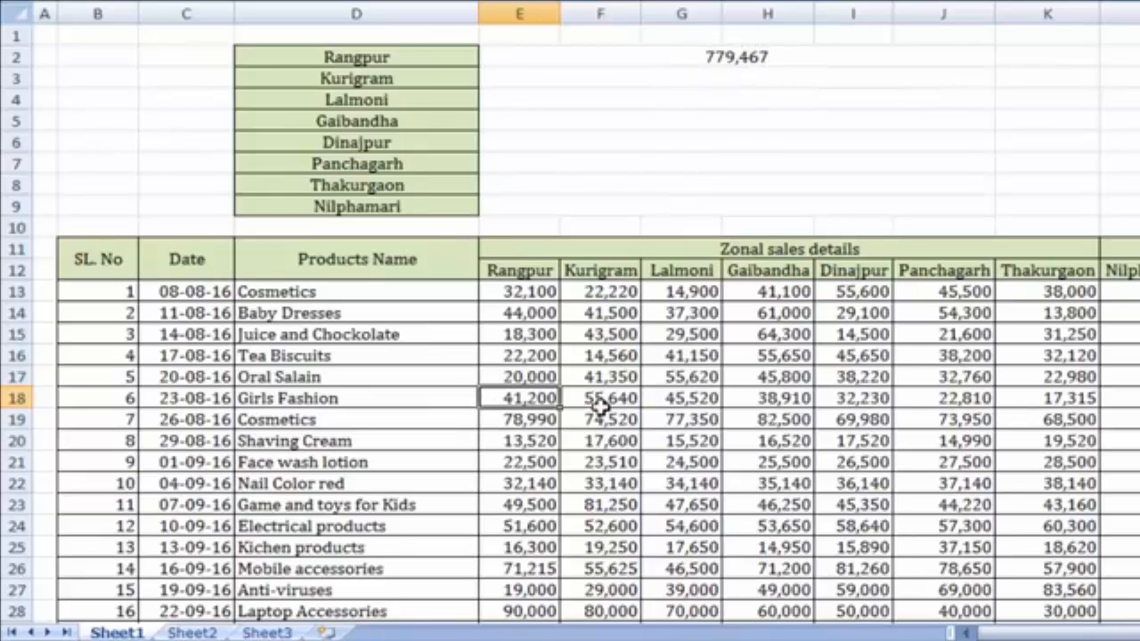
key("ctrl+z")
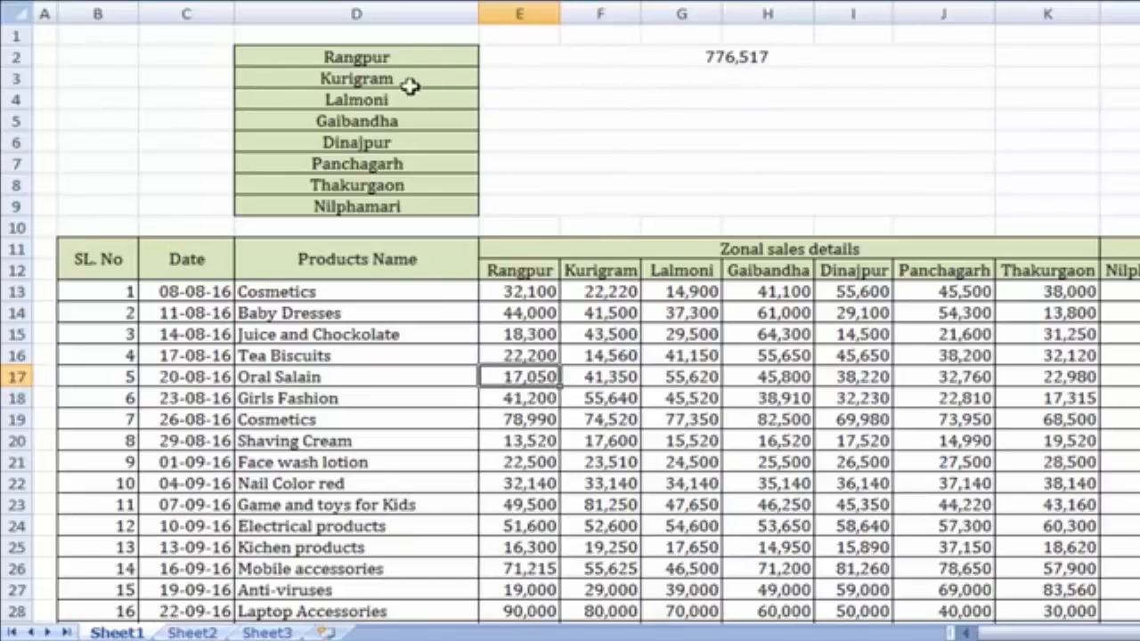
left_click(645, 82)
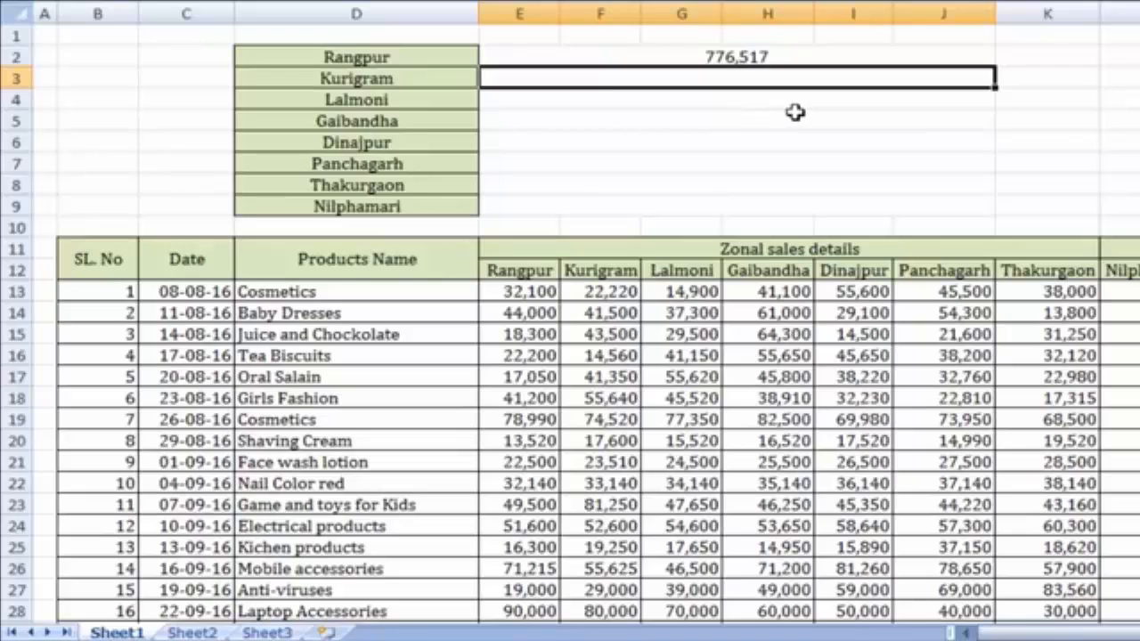
Enter =SUM(F13:F32) in the Kurigram summary cell E3, giving 874,928
type("=")
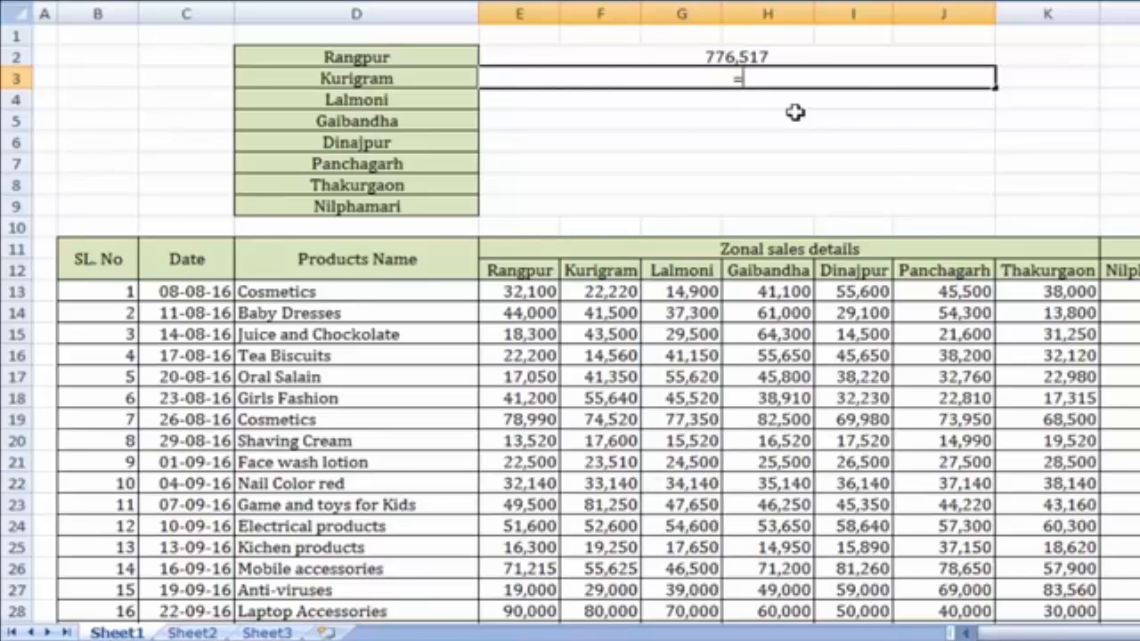
type("SUM")
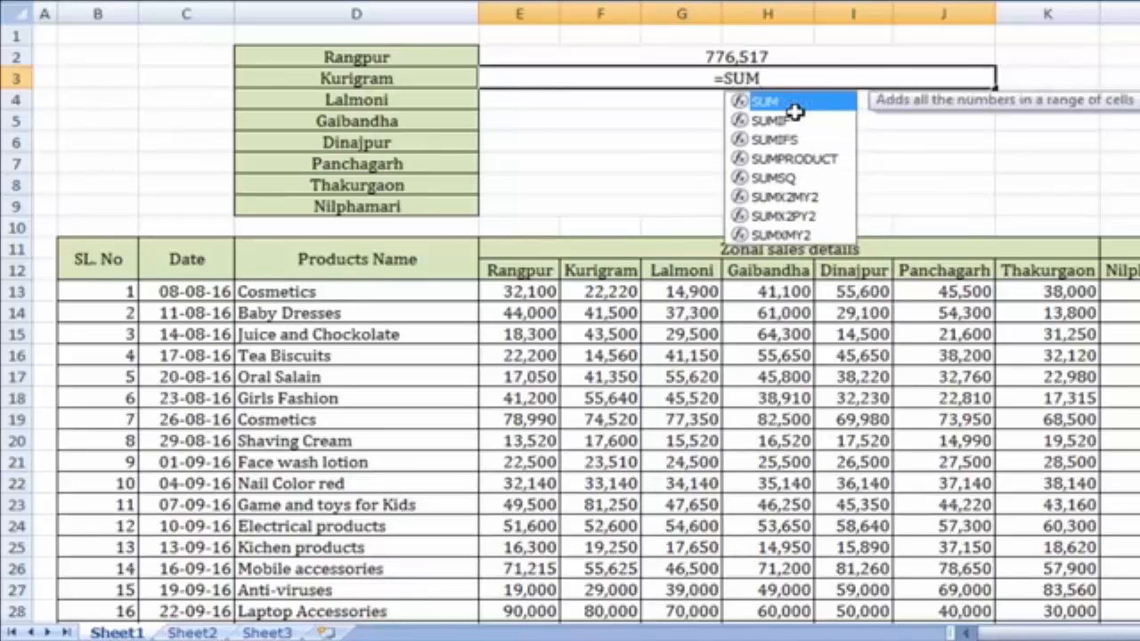
double_click(795, 105)
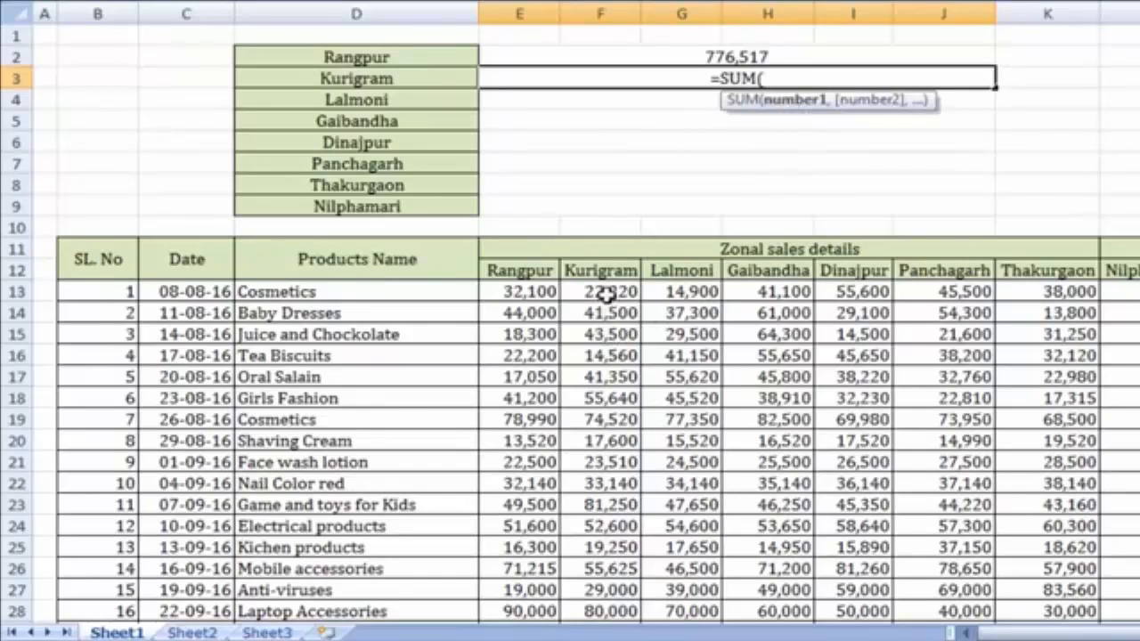
left_click_drag(611, 297, 626, 583)
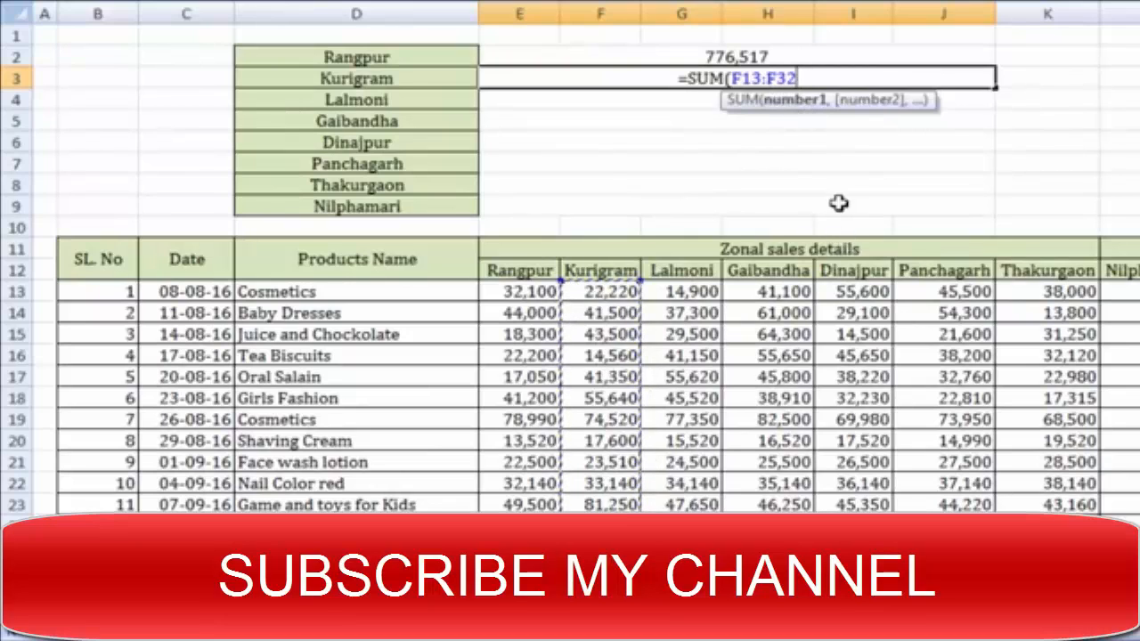
type(")")
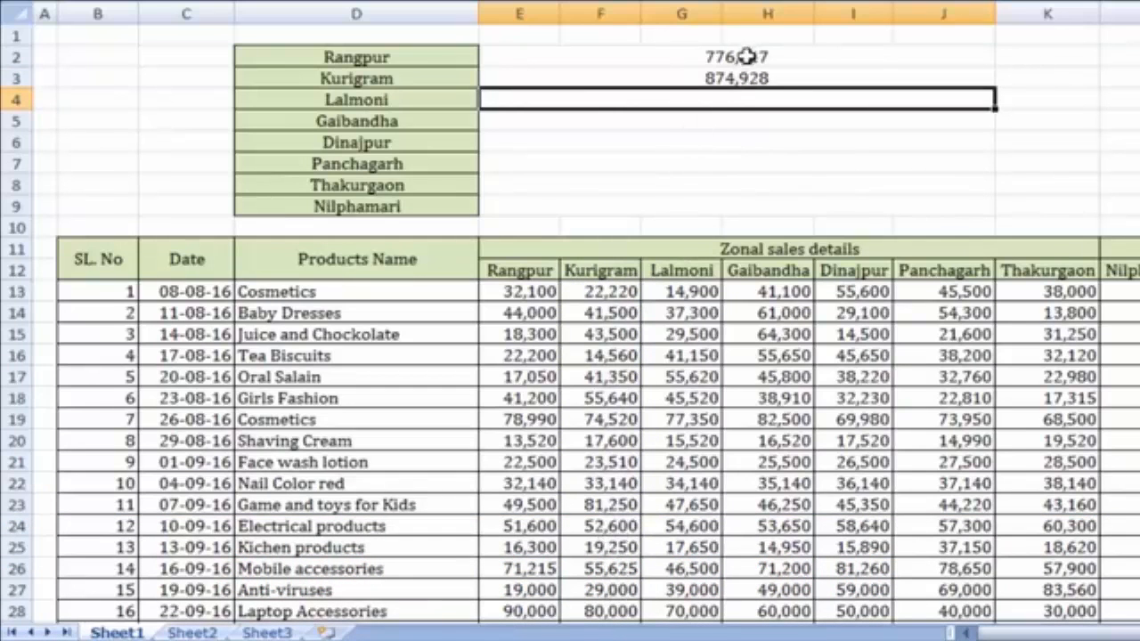
Enter =SUM(G13:G32) in the Lalmoni summary cell, giving 865,005
left_click(620, 354)
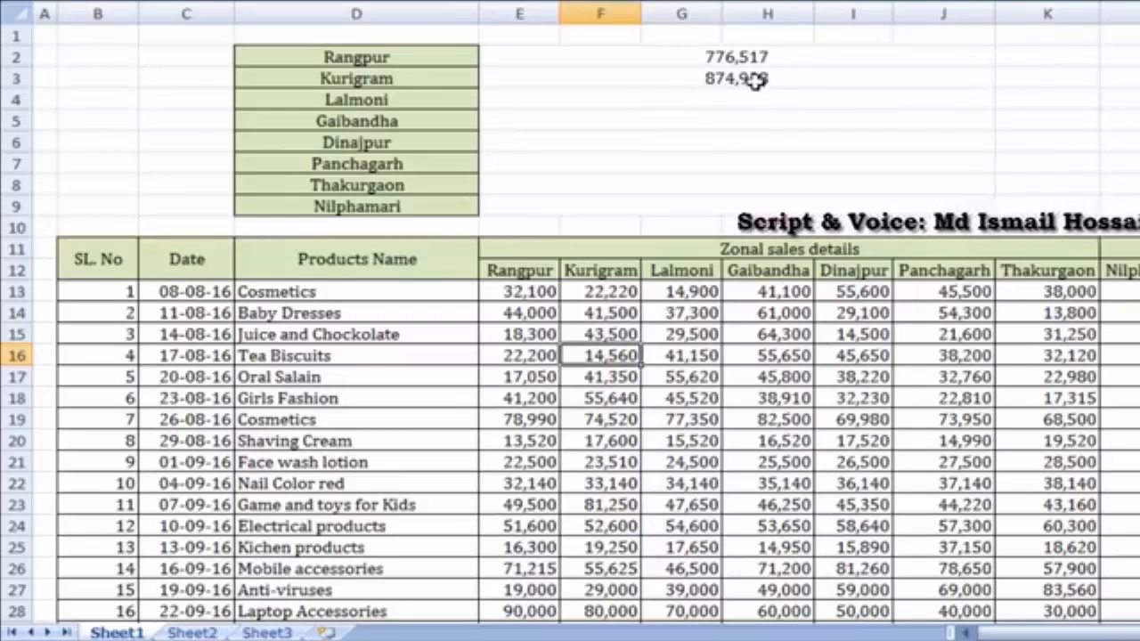
left_click(681, 98)
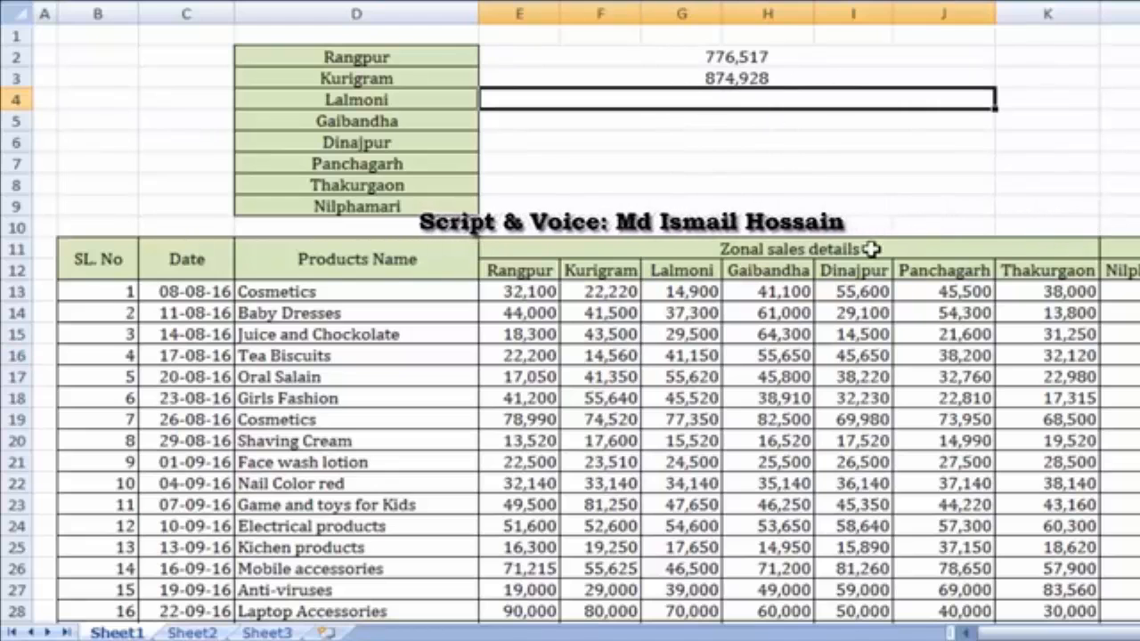
type("=")
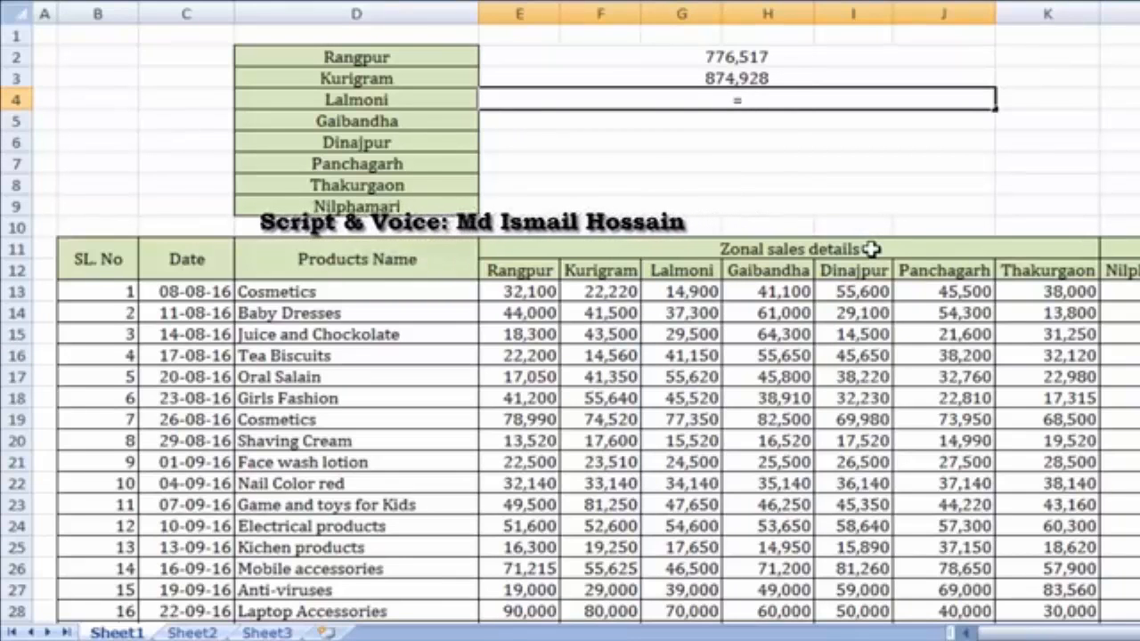
type("SUM(")
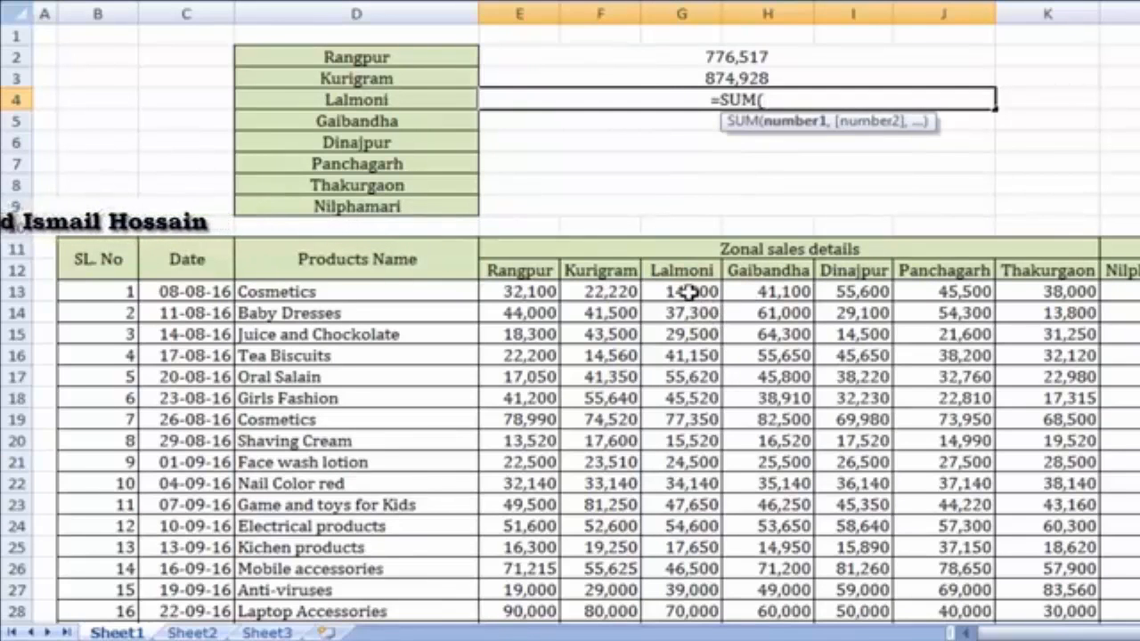
left_click_drag(690, 292, 709, 589)
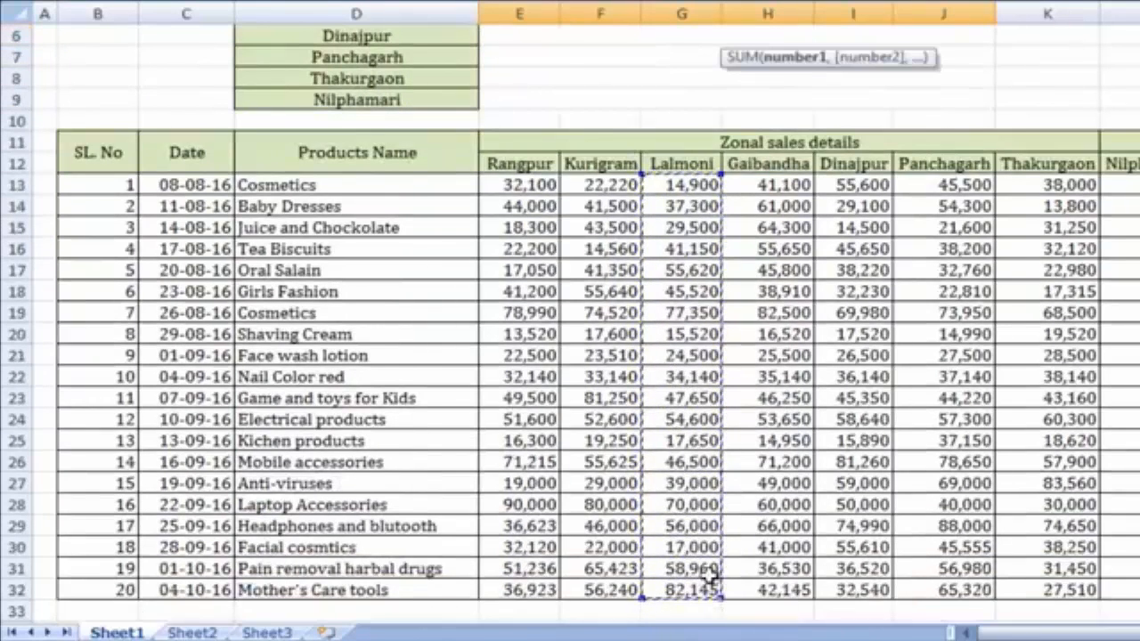
scroll(792, 407, "up", 2)
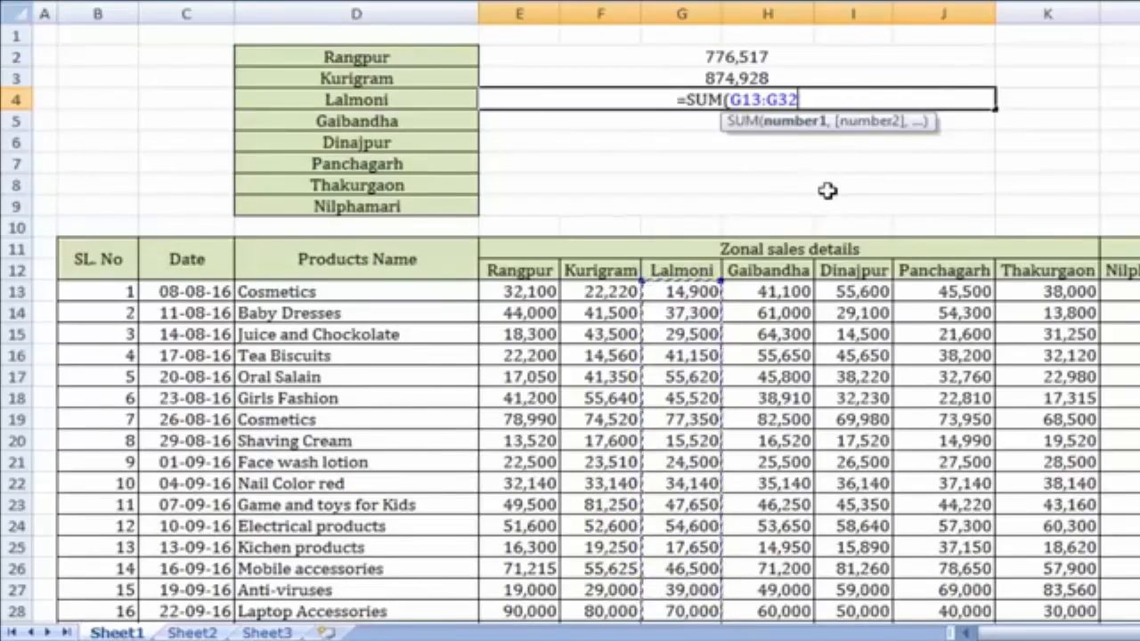
type(")")
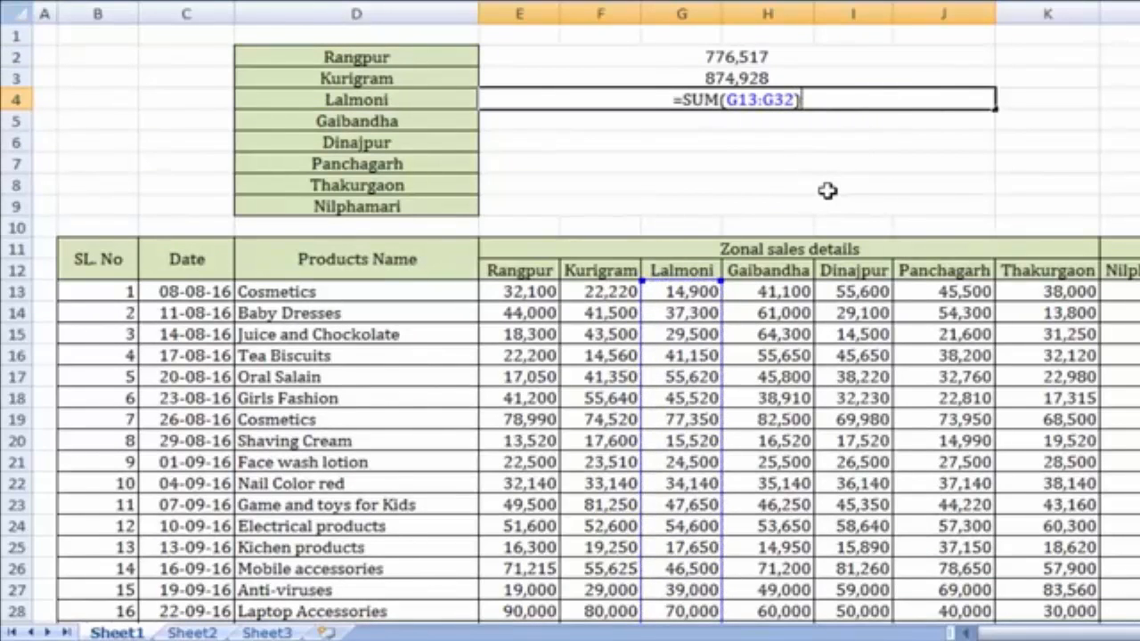
key("Return")
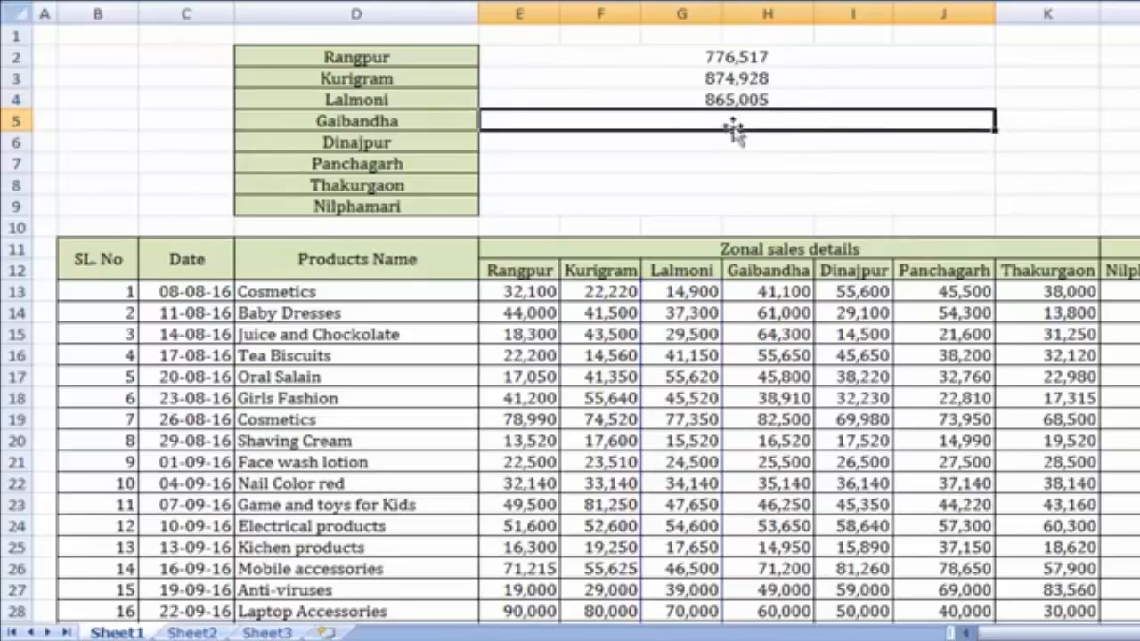
Enter =SUM(H13:H32) in the Gaibandha summary cell, giving 947,145
type("=")
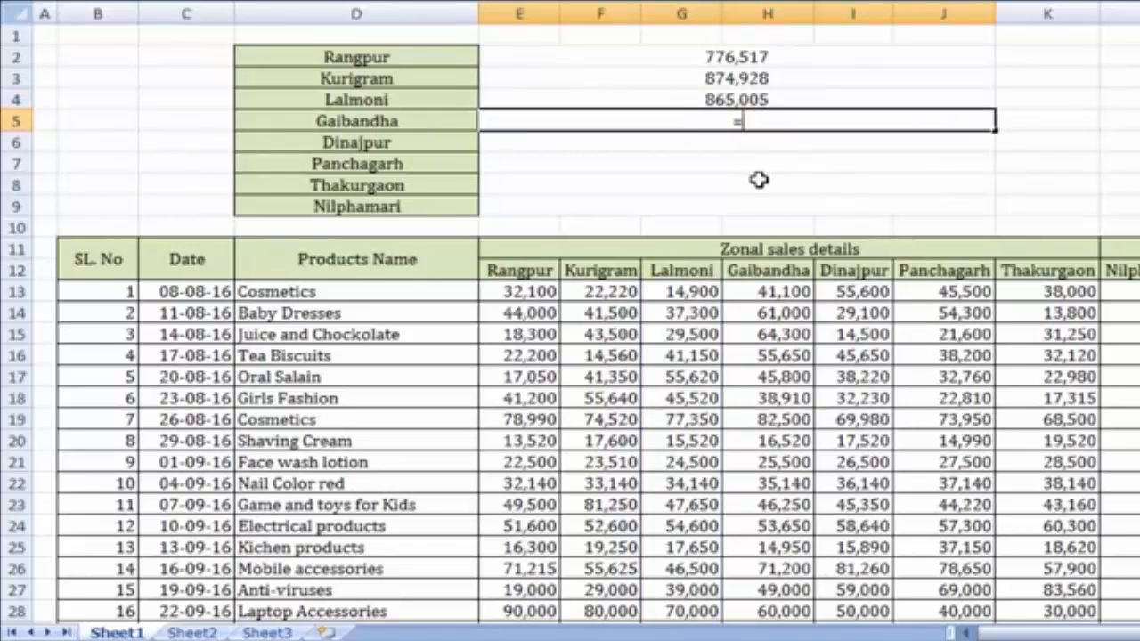
type("SUM(")
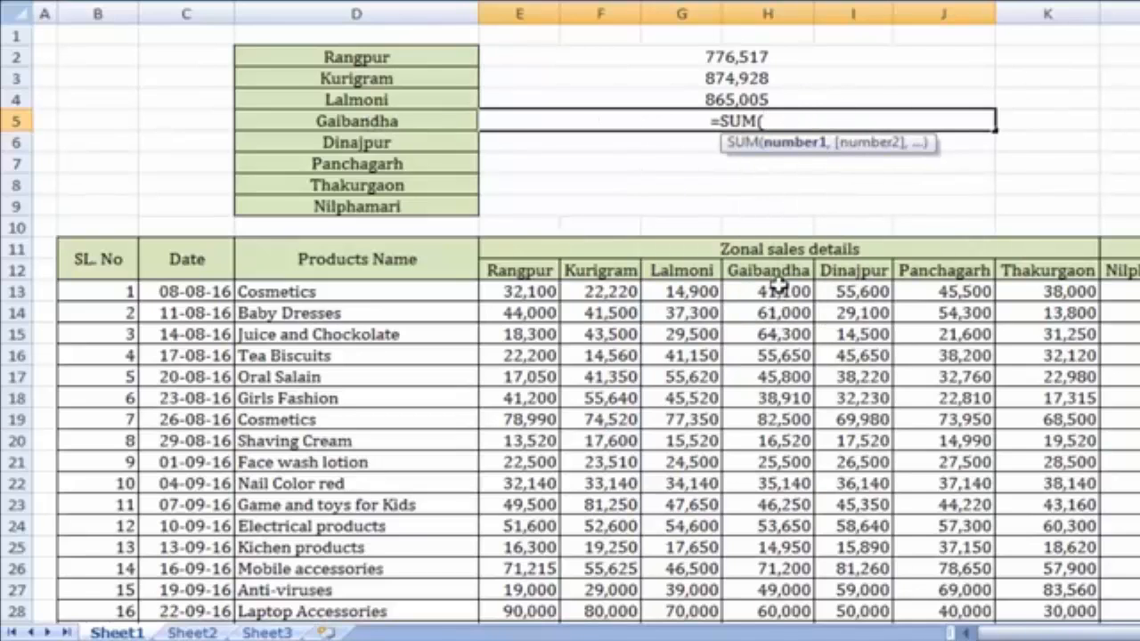
left_click_drag(780, 295, 764, 595)
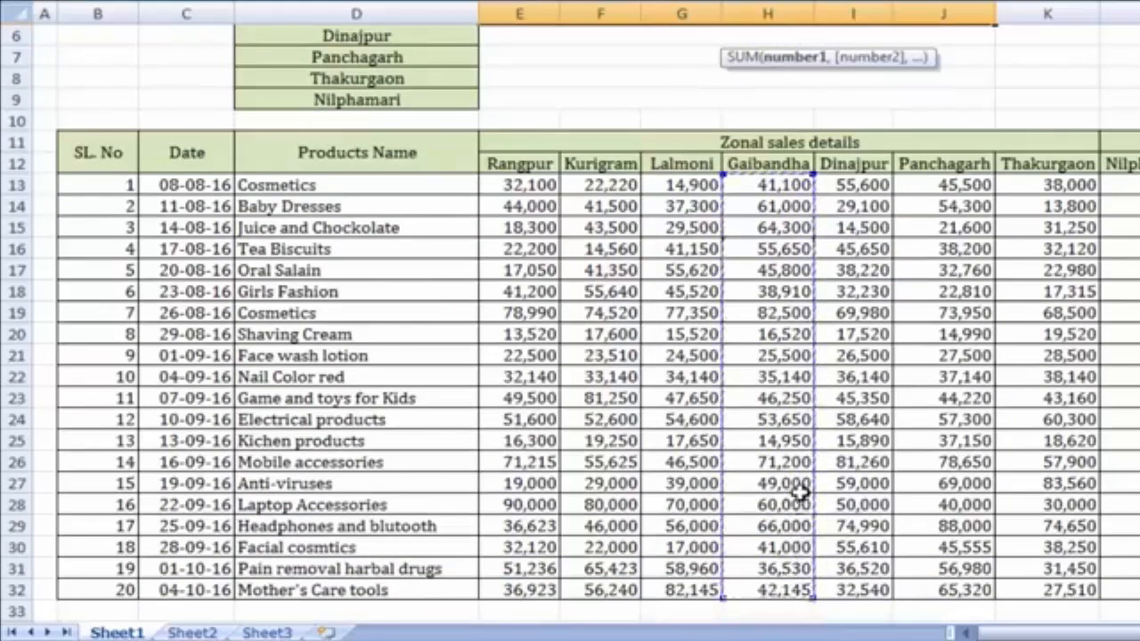
scroll(802, 499, "up", 2)
type(")")
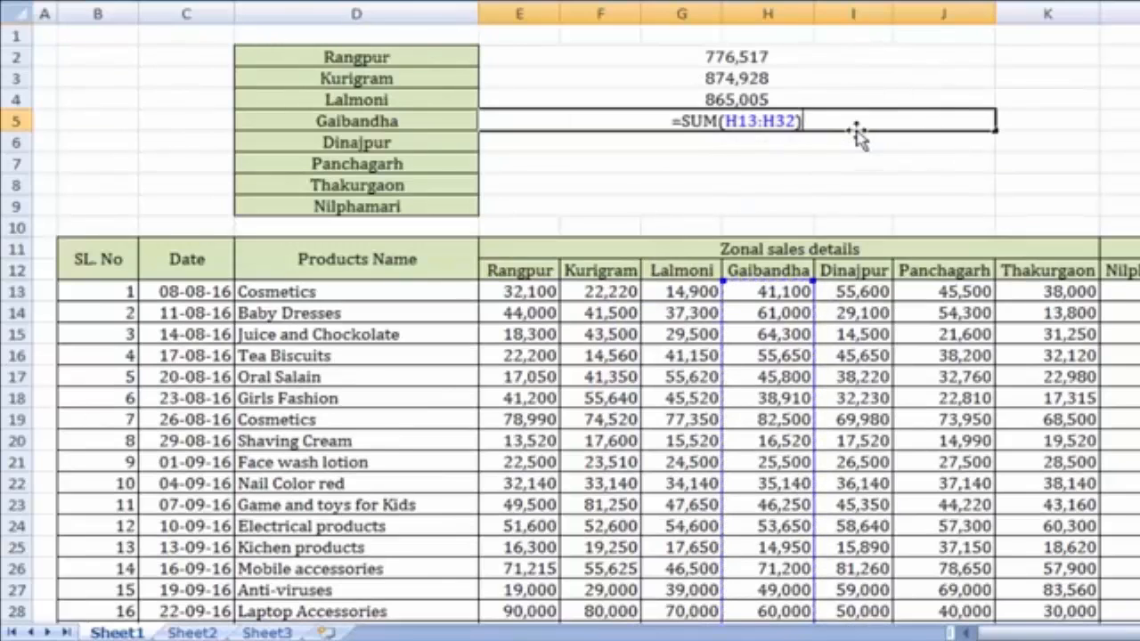
key("Return")
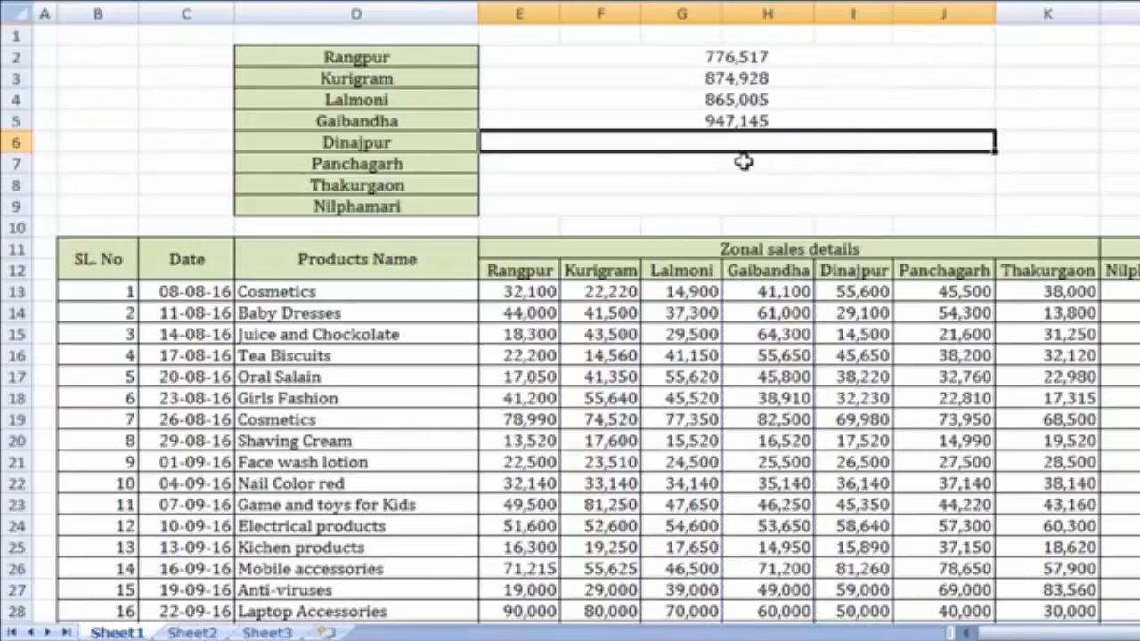
Enter =SUM(I13:I32) in the Dinajpur summary cell, giving 875,240
type("=")
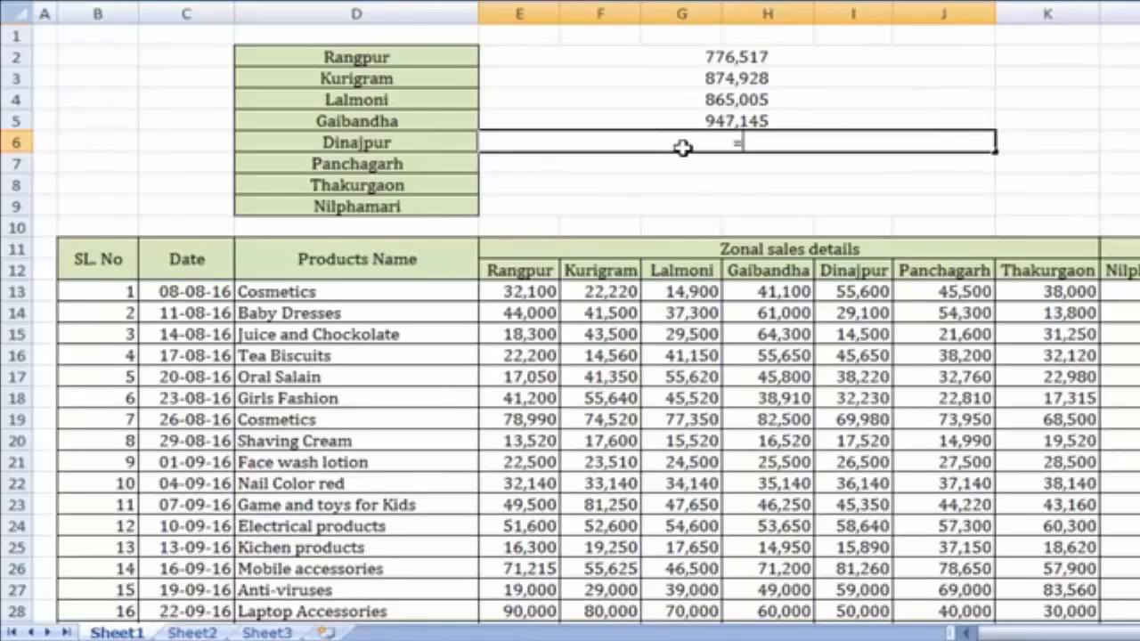
type("SUM(")
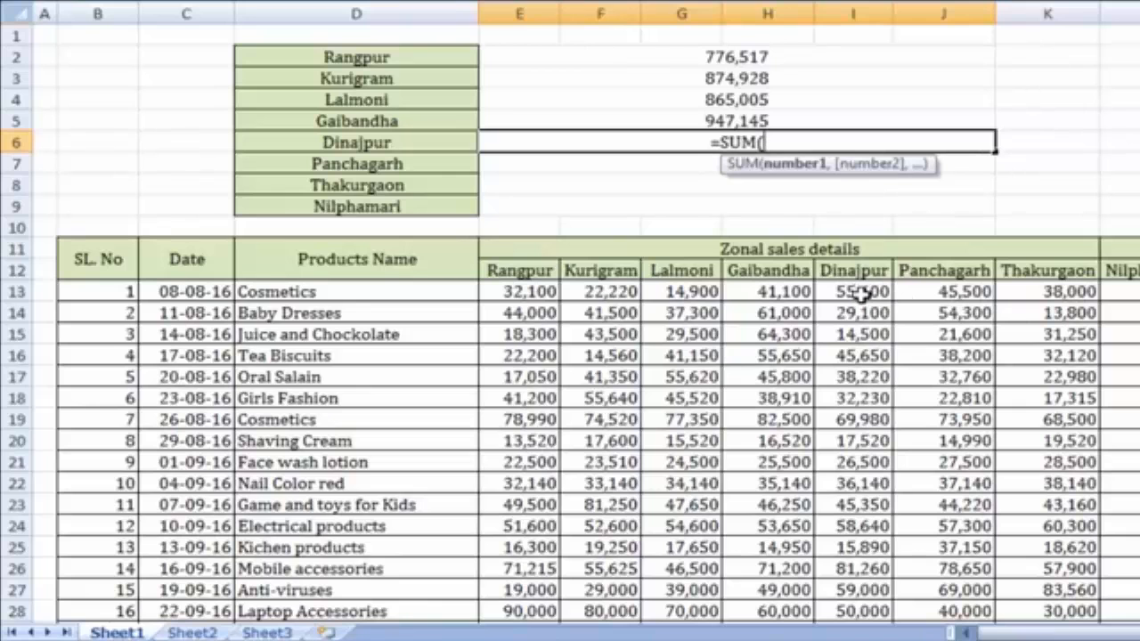
left_click_drag(859, 296, 870, 616)
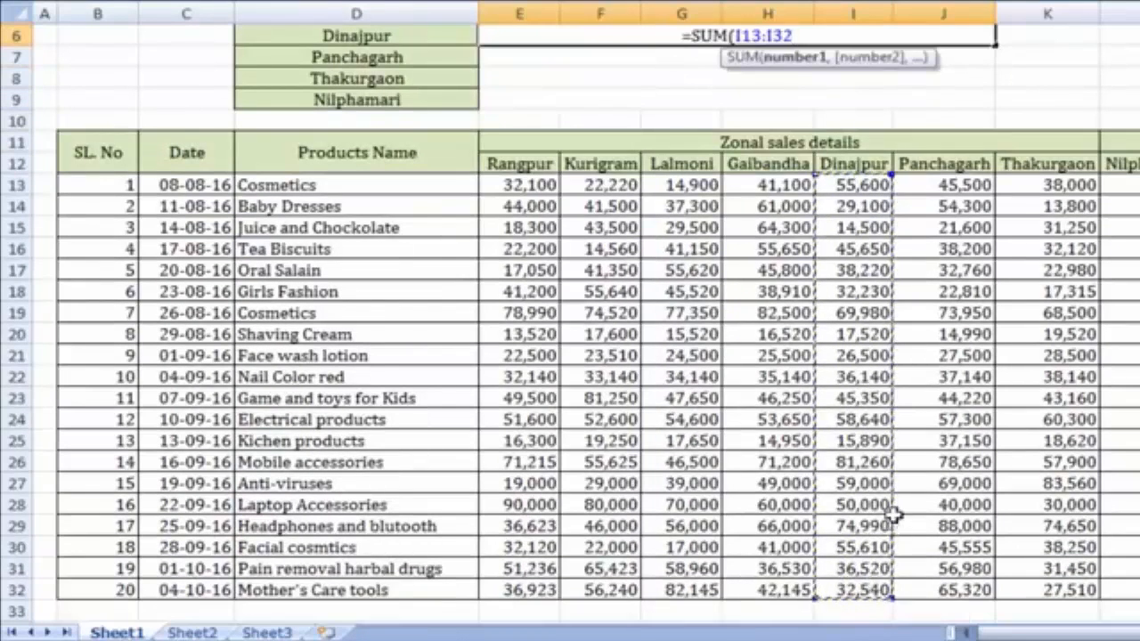
type(")")
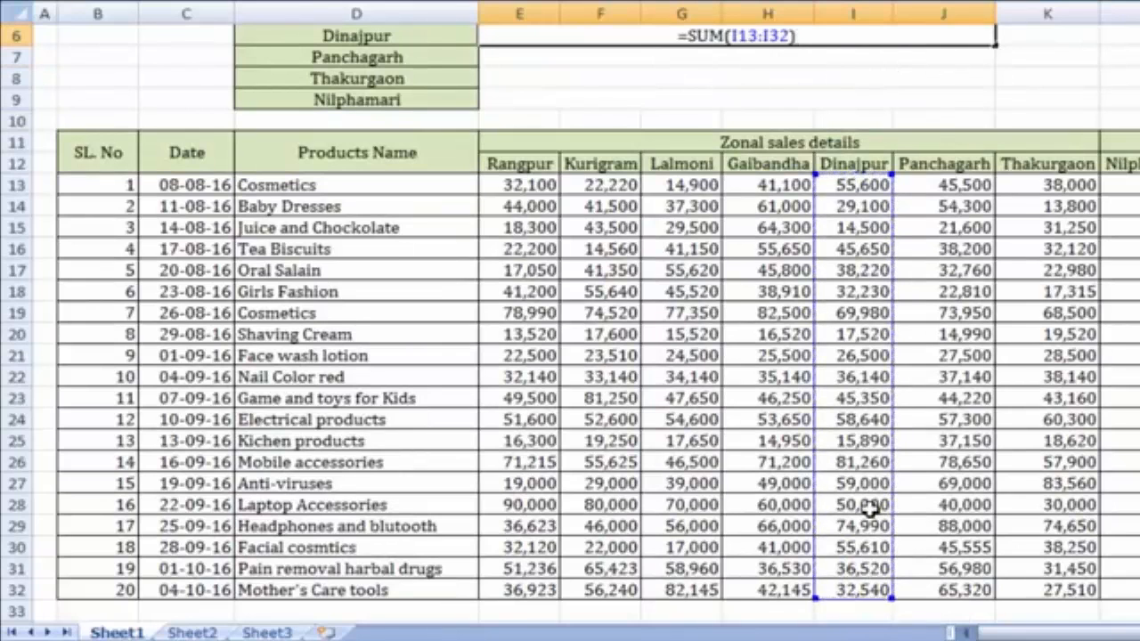
key("Return")
scroll(842, 433, "up", 2)
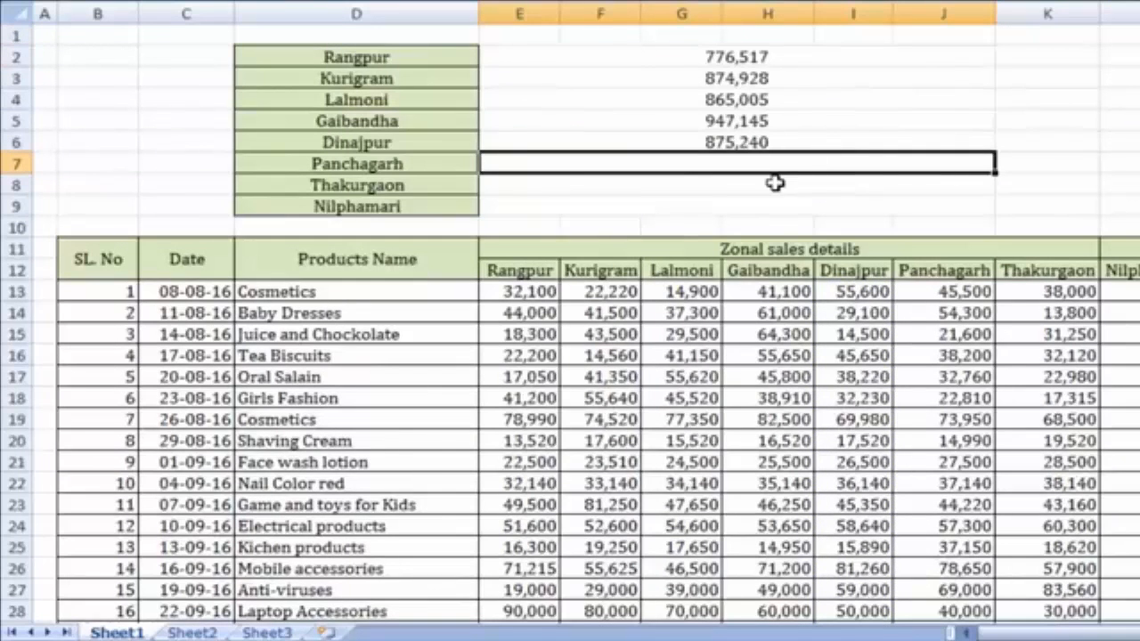
Enter =SUM(J13:J32) in the Panchagarh summary cell, giving 950,925
type("=")
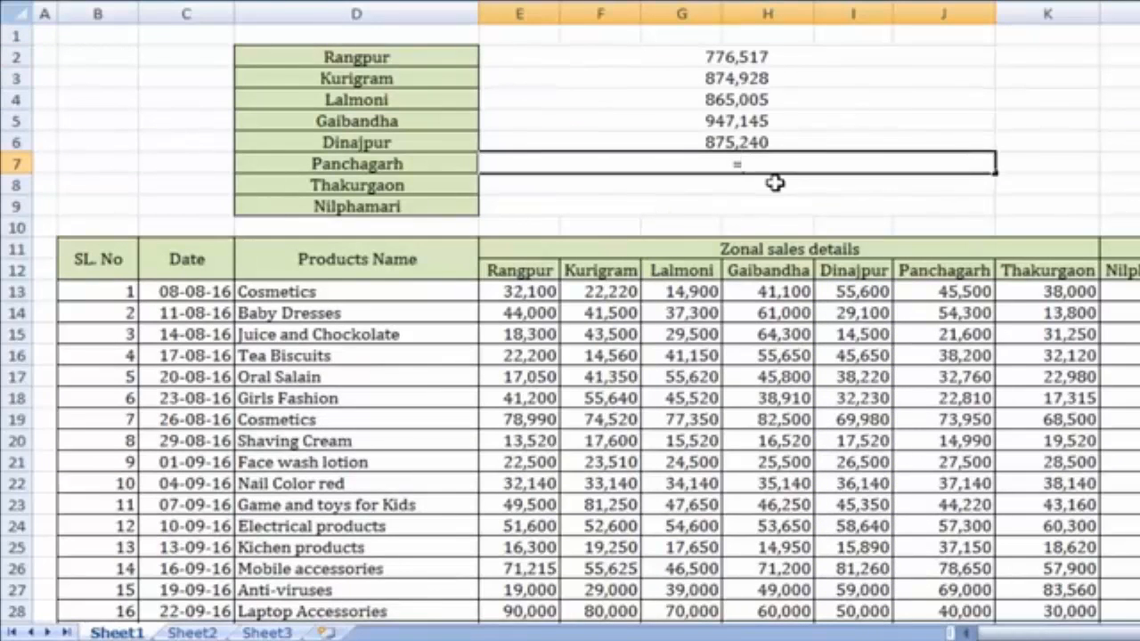
type("SUM(")
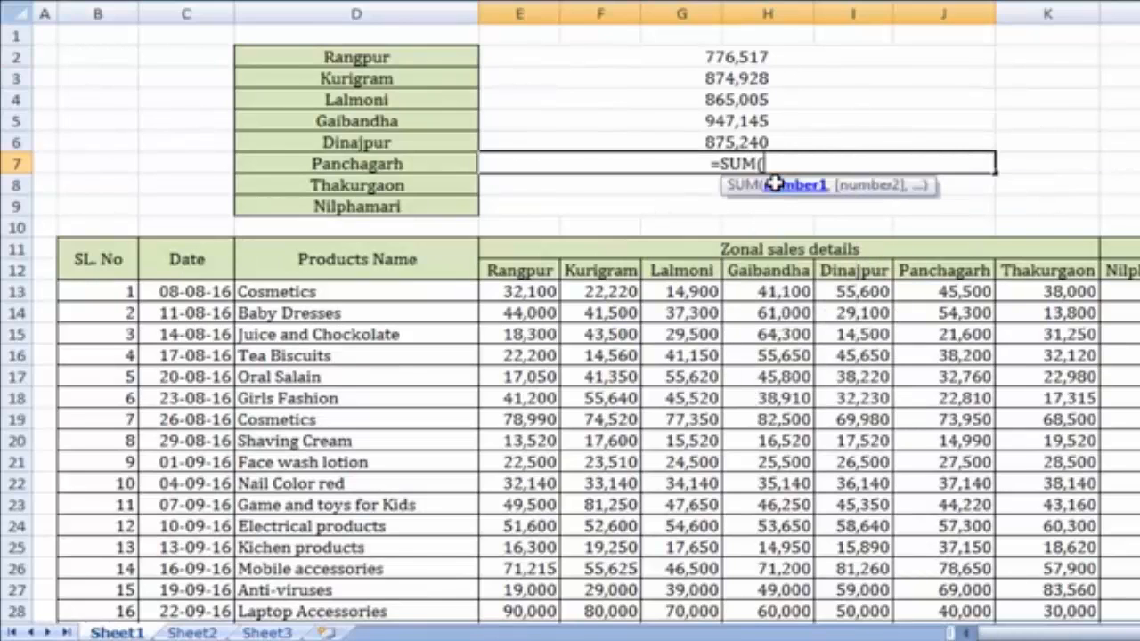
left_click_drag(961, 292, 988, 336)
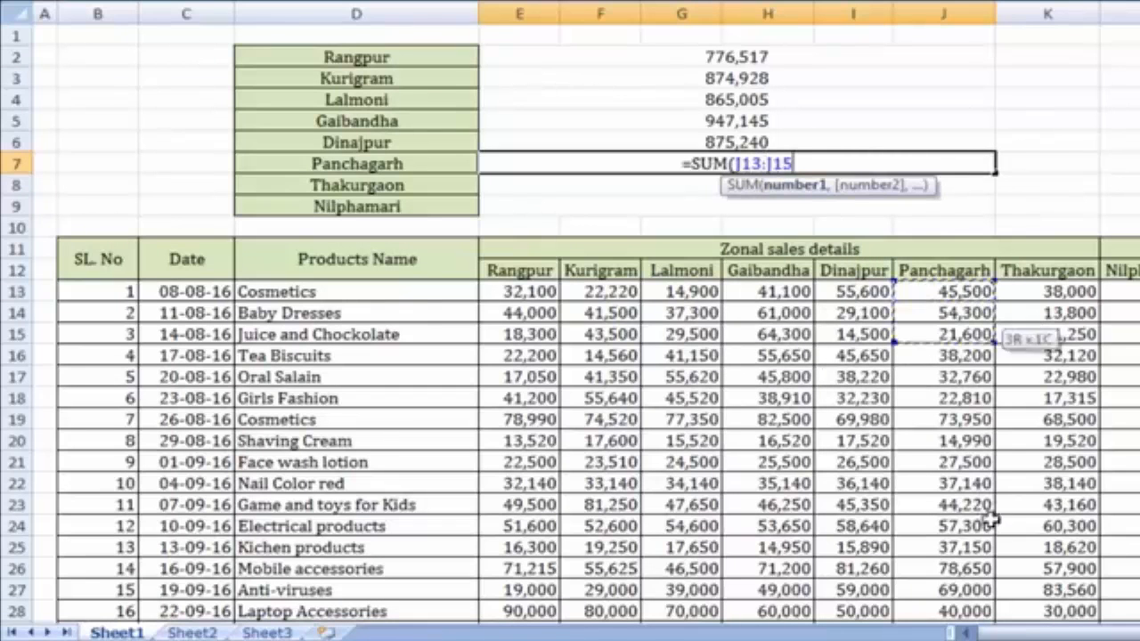
left_click_drag(991, 523, 988, 615)
type(")")
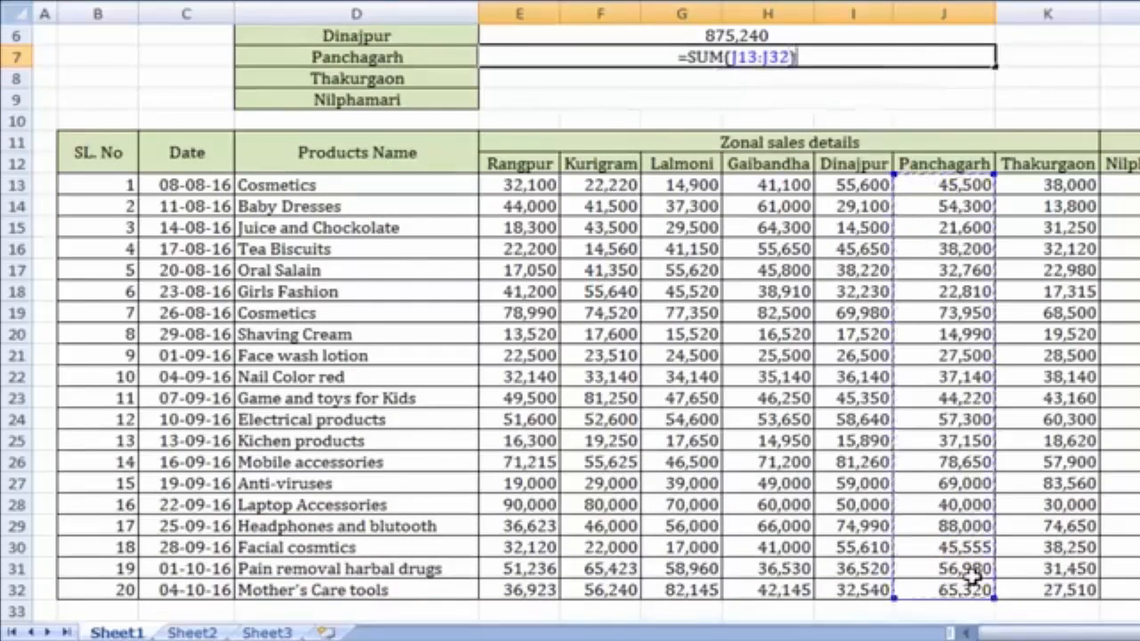
key("Return")
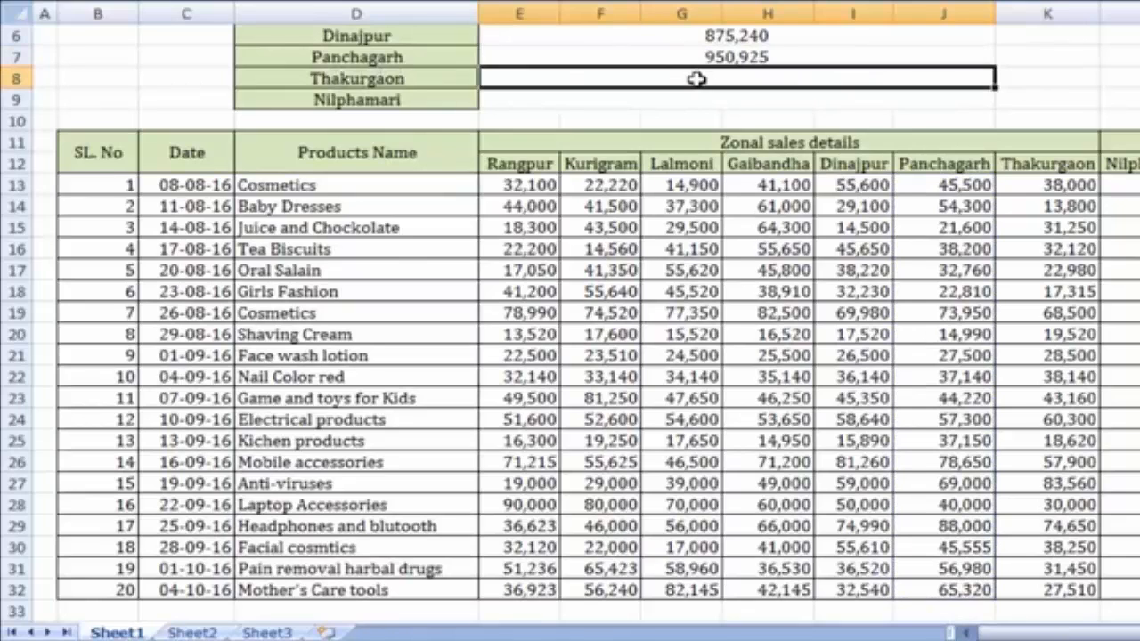
Enter =SUM(K13:K32) in the Thakurgaon summary cell, giving 775,525
type("=")
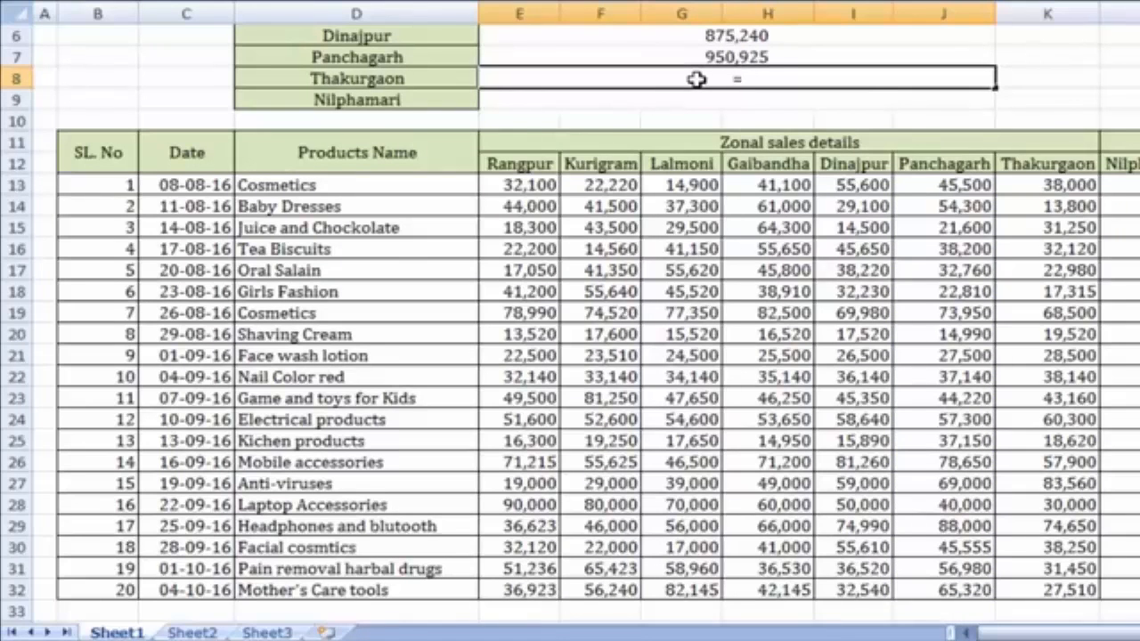
type("SUM(")
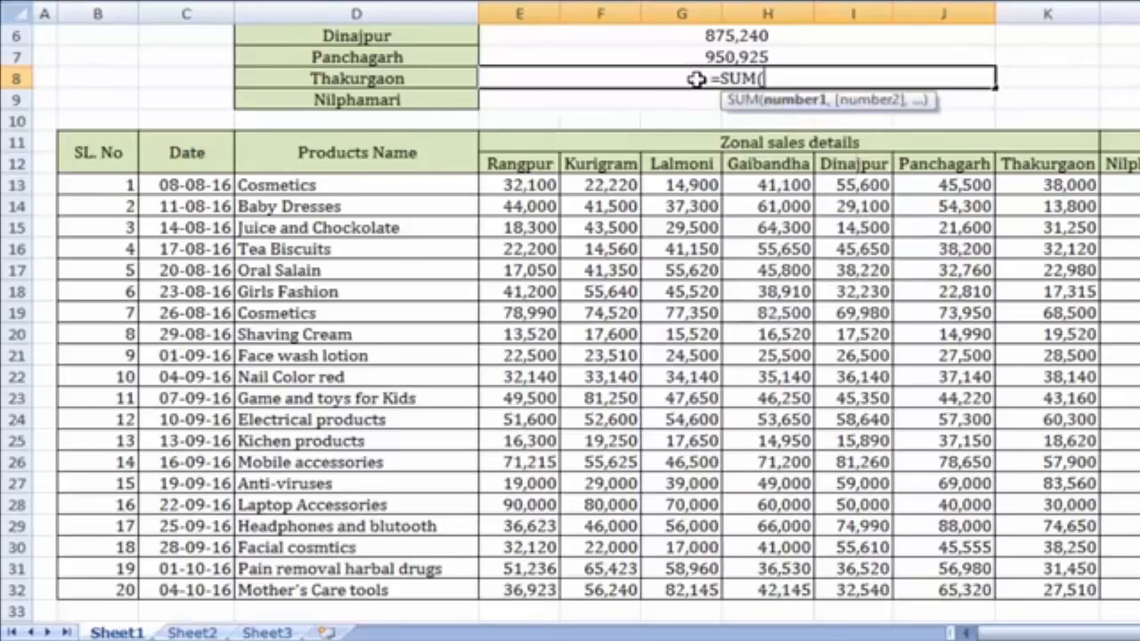
left_click_drag(1055, 187, 1062, 587)
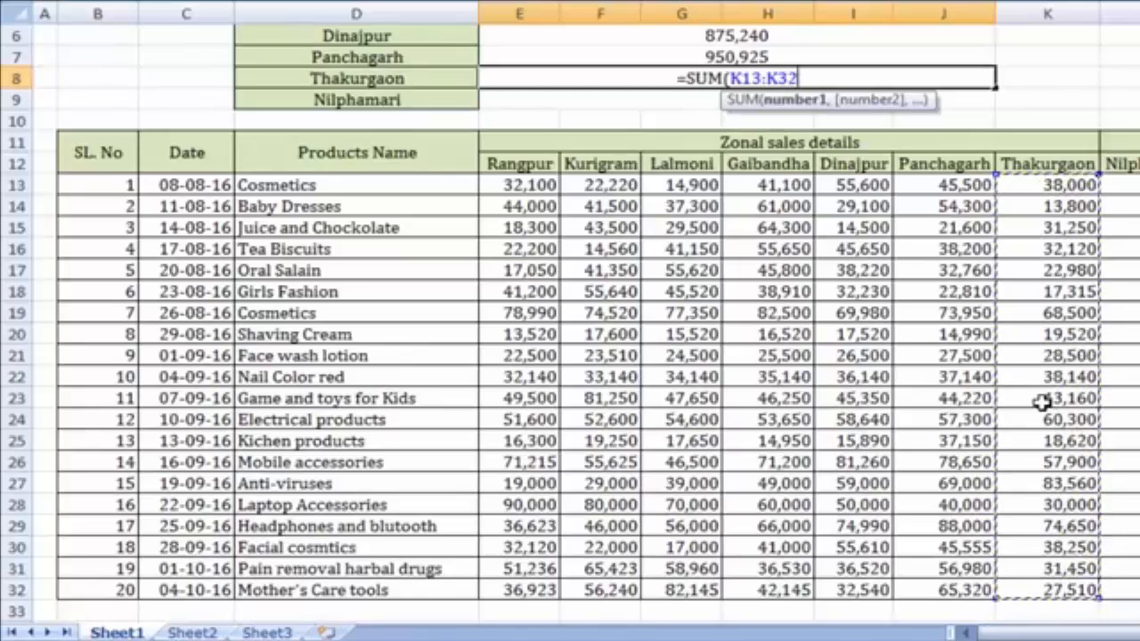
type(")")
key("Return")
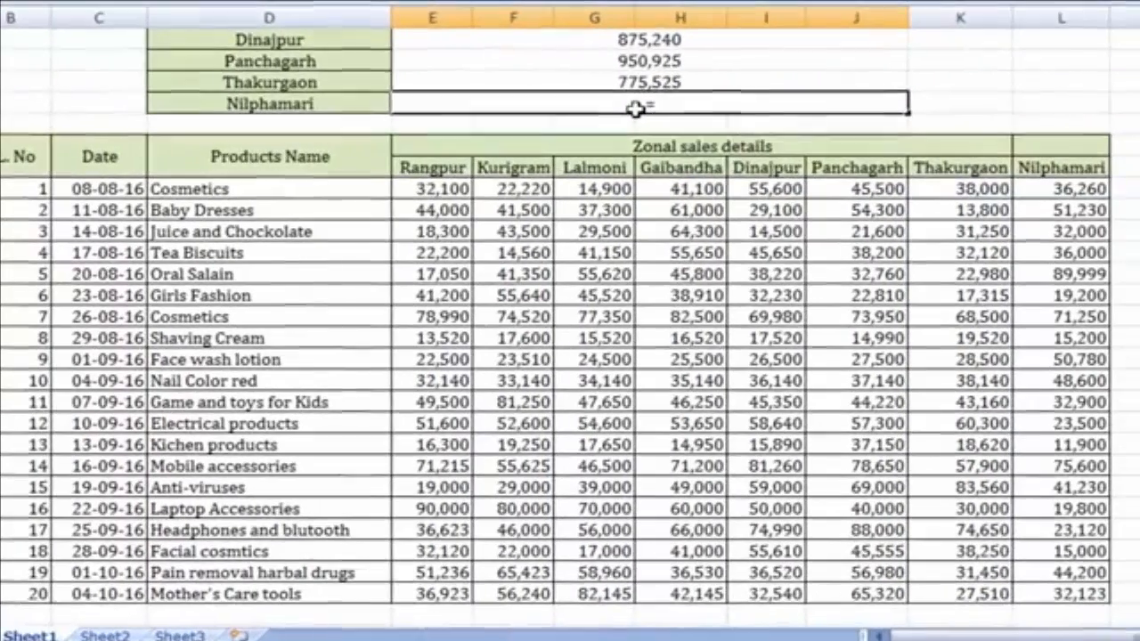
Enter =SUM(L13:L32) in the Nilphamari summary cell, giving 769,892
type("=SUM")
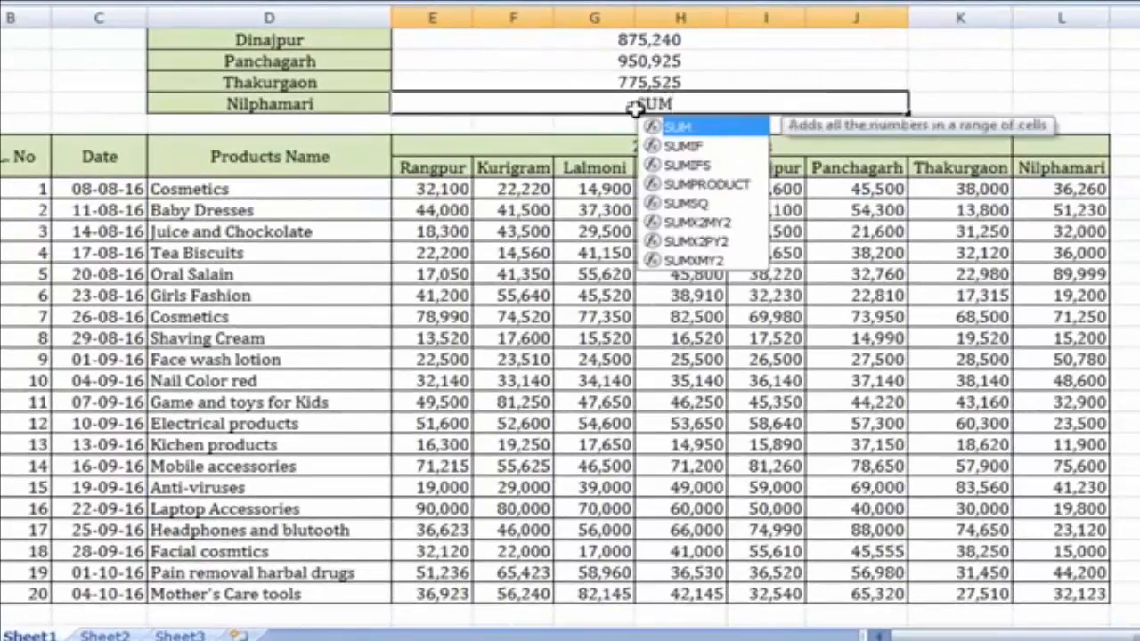
type("(")
left_click(1078, 189)
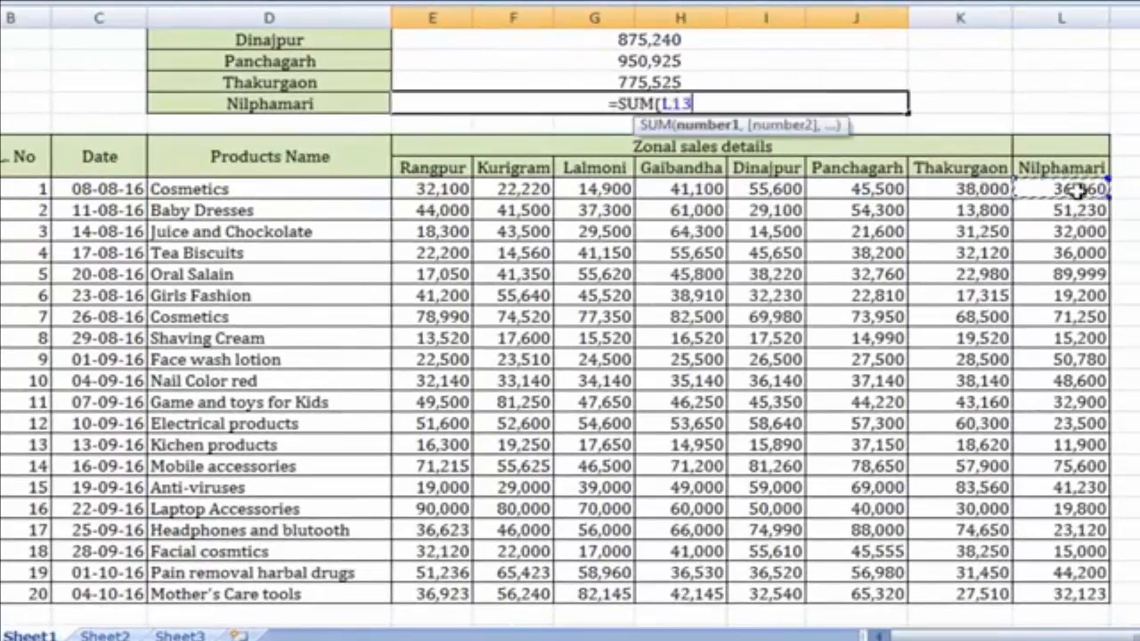
left_click_drag(1077, 189, 1081, 594)
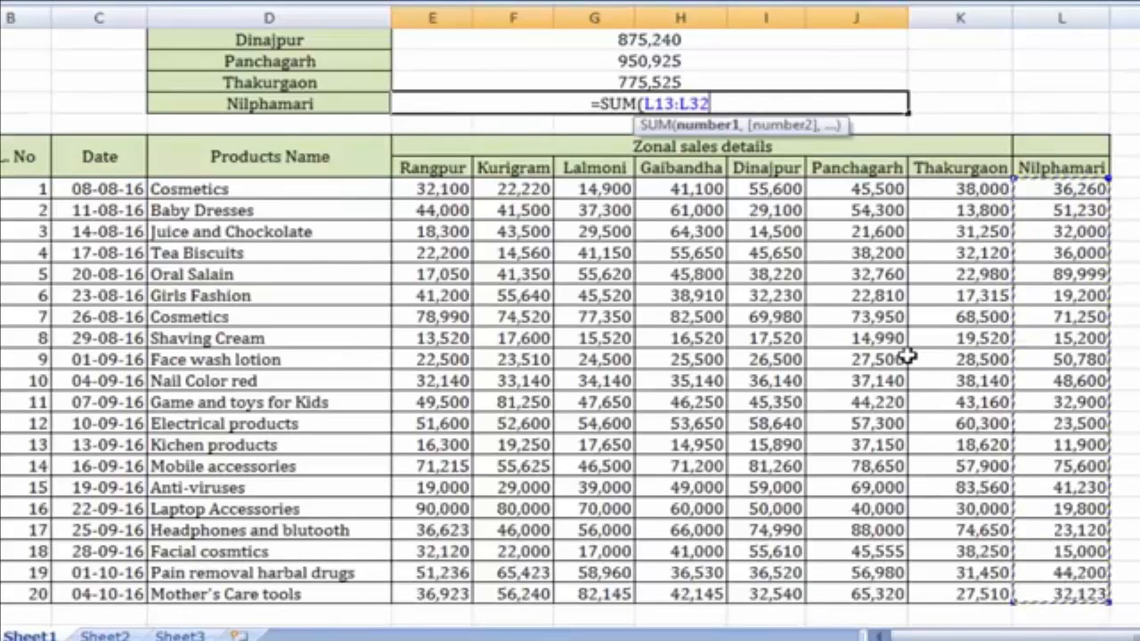
type(")")
key("Return")
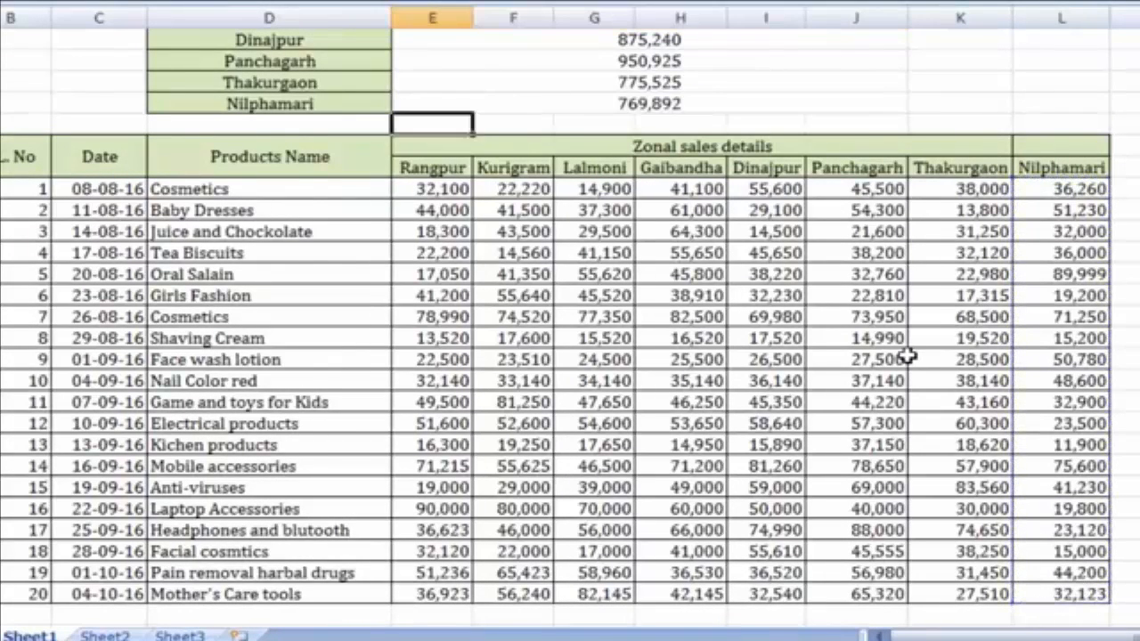
scroll(905, 354, "up", 2)
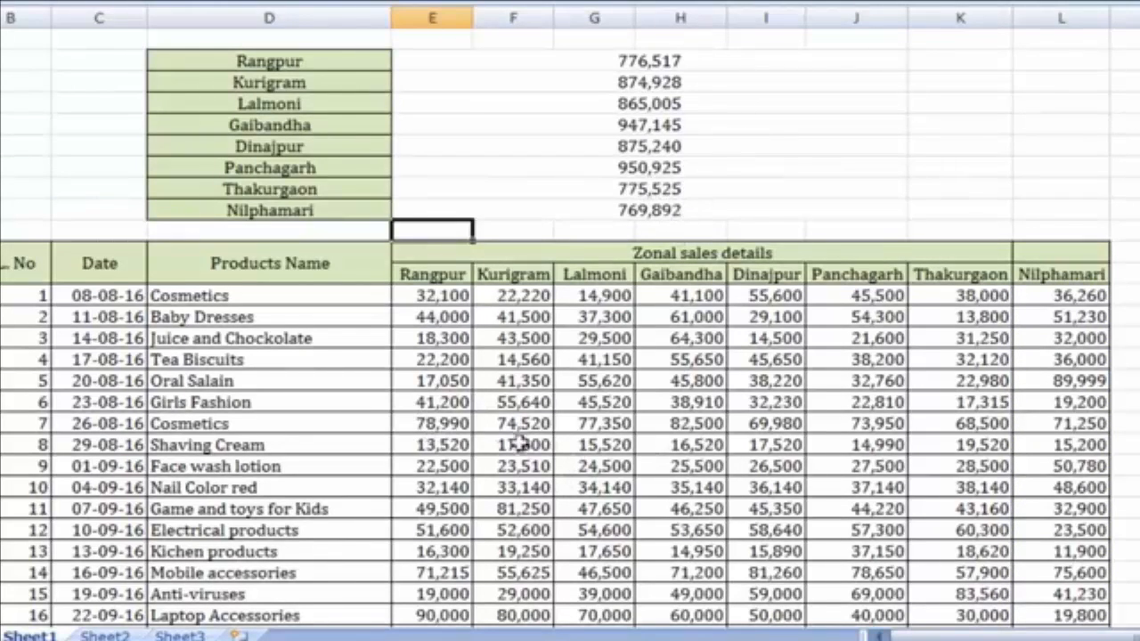
Apply Light Blue Data Bars to the eight zone totals and deselect them to view
left_click(1061, 444)
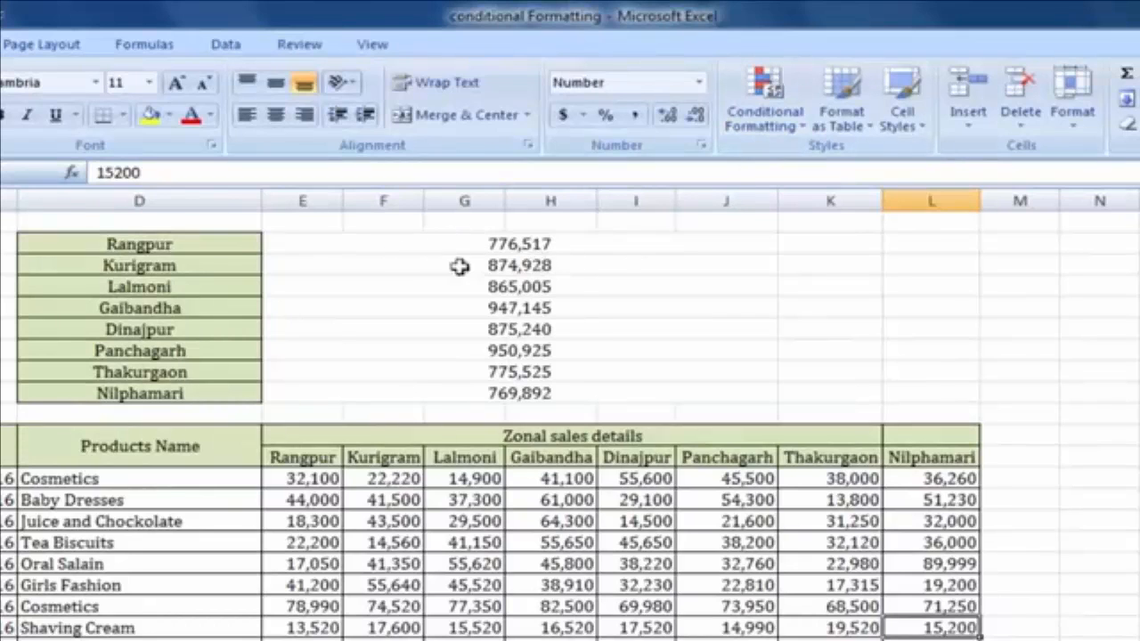
left_click_drag(452, 242, 530, 389)
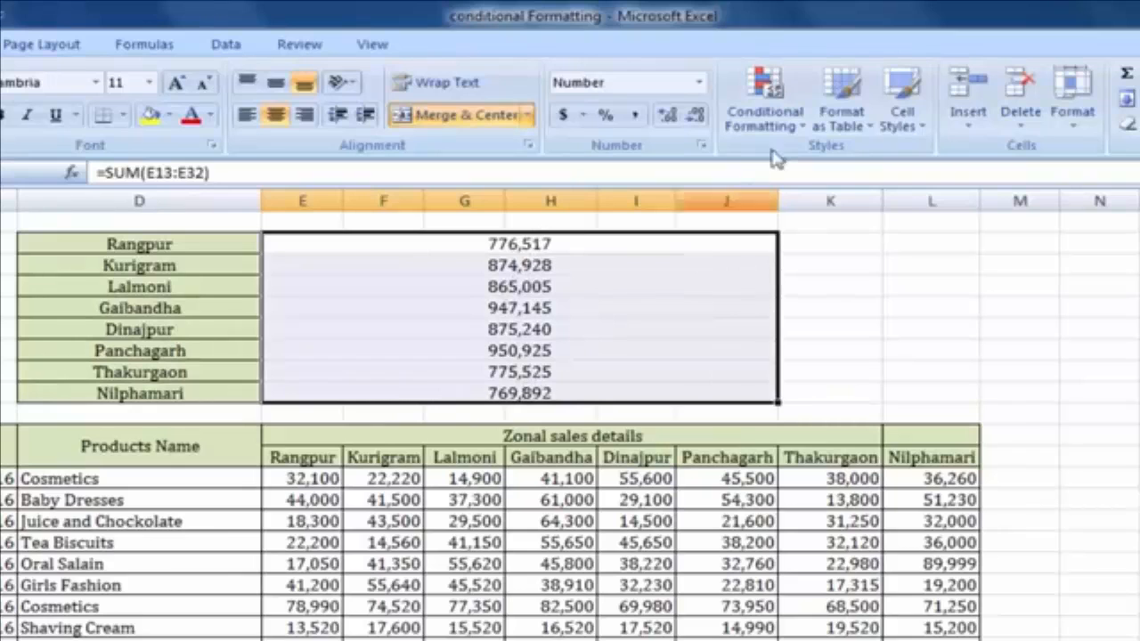
left_click(795, 127)
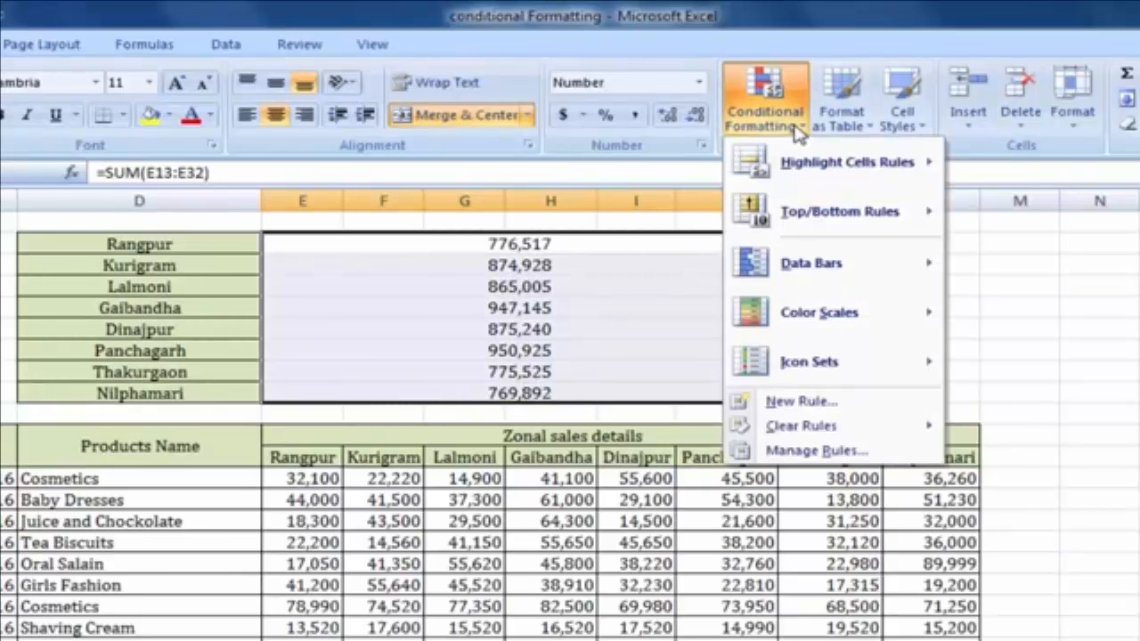
mouse_move(830, 267)
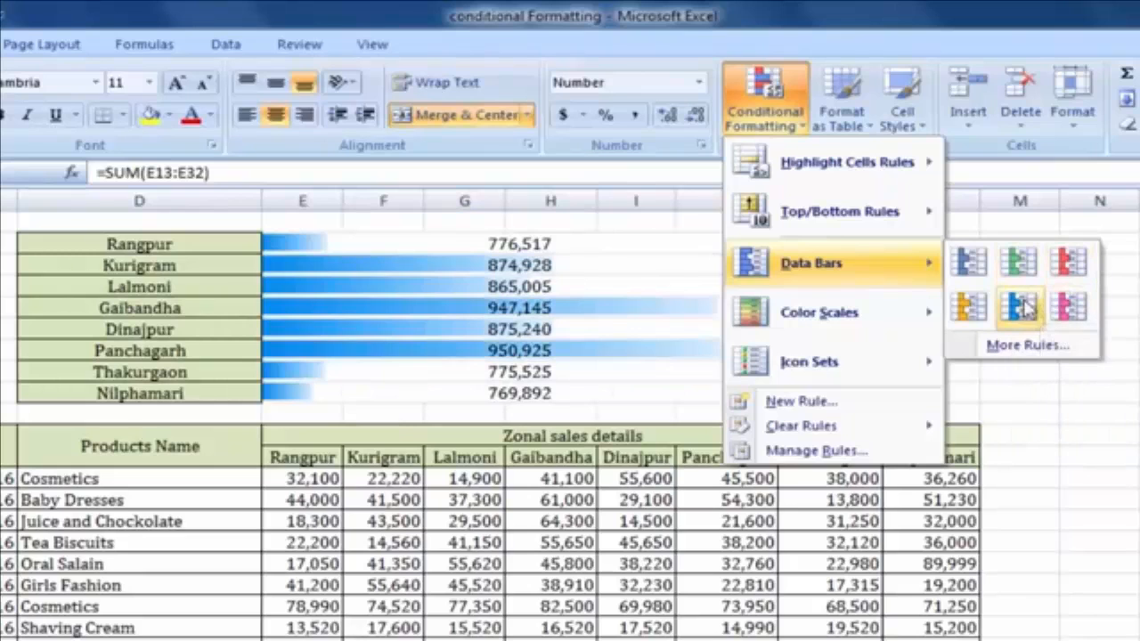
left_click(1020, 307)
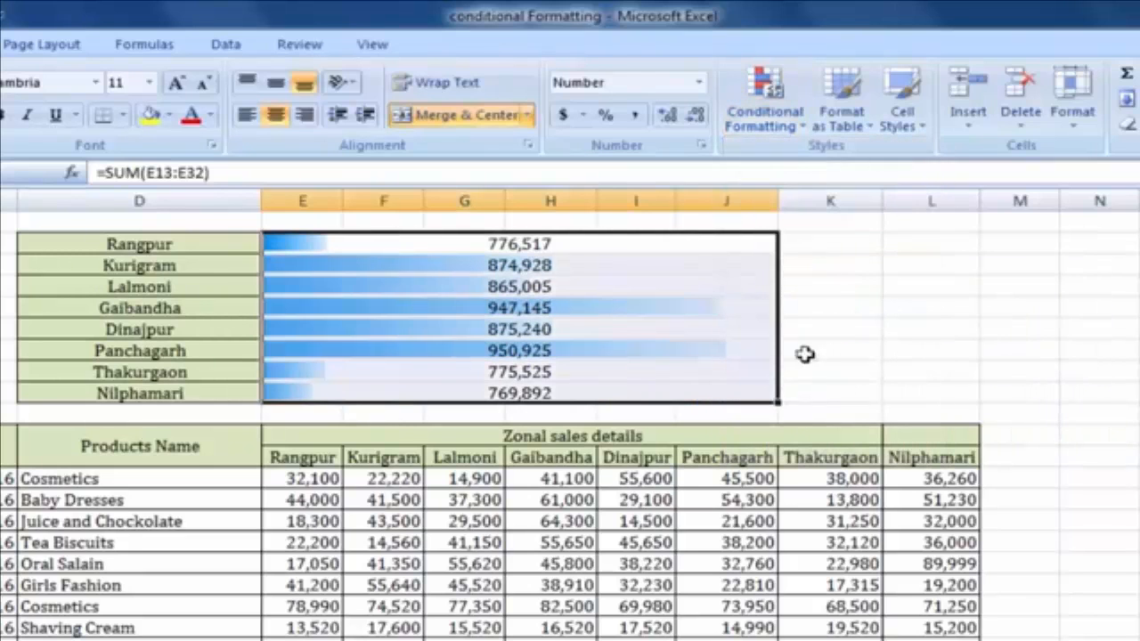
left_click(877, 321)
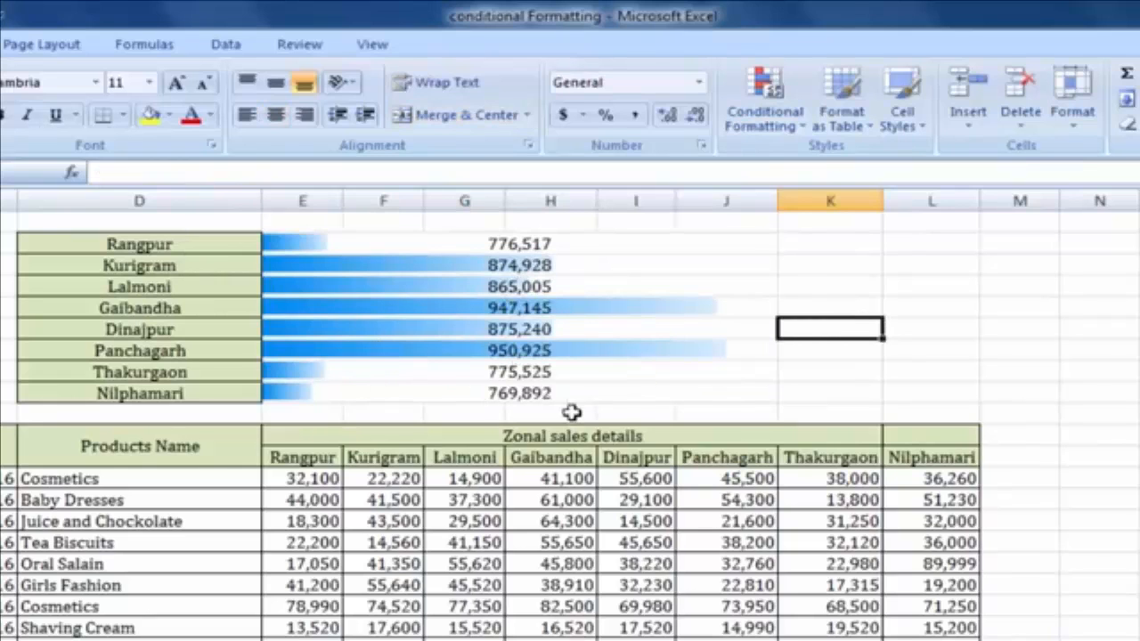
Fill the merged E:J district totals range with dark grey, then reselect the totals
left_click_drag(438, 244, 437, 394)
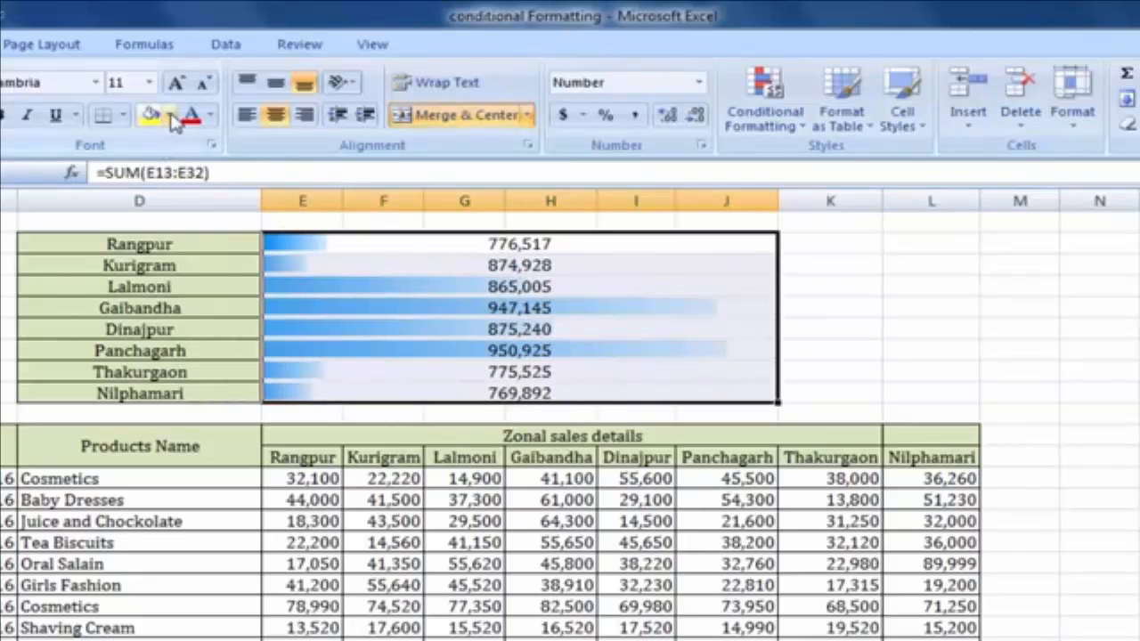
left_click(168, 115)
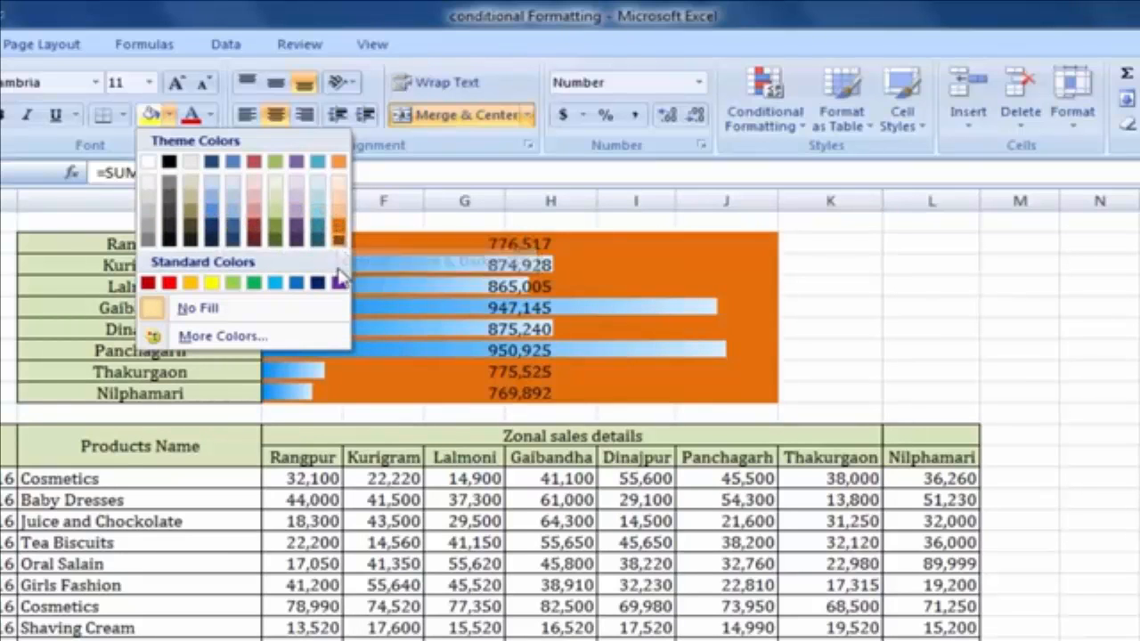
left_click(156, 214)
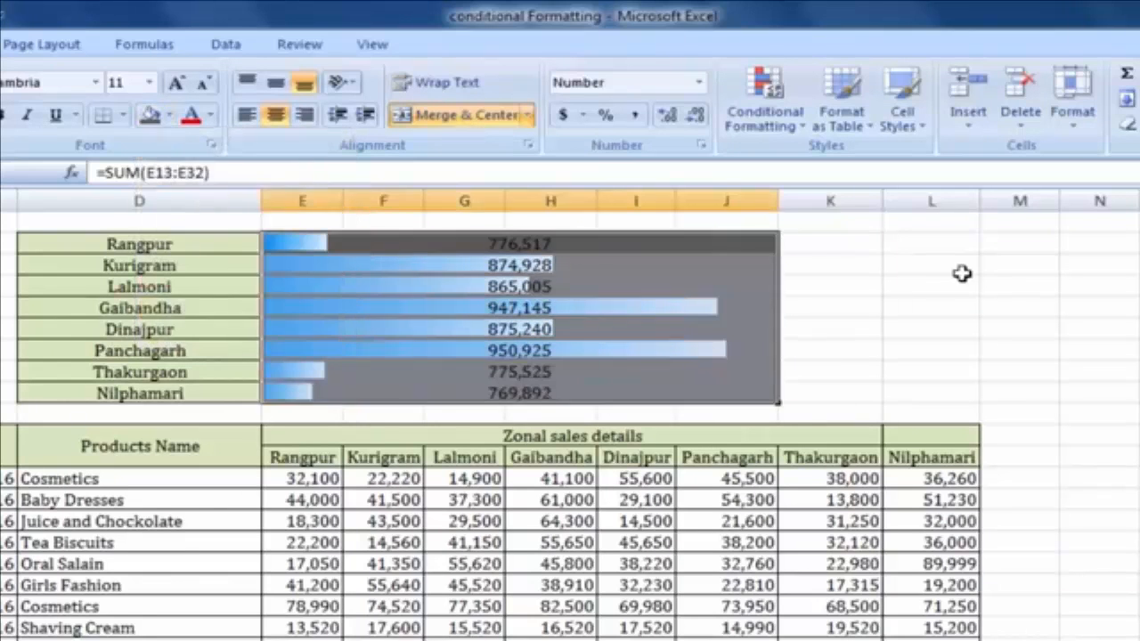
left_click(917, 307)
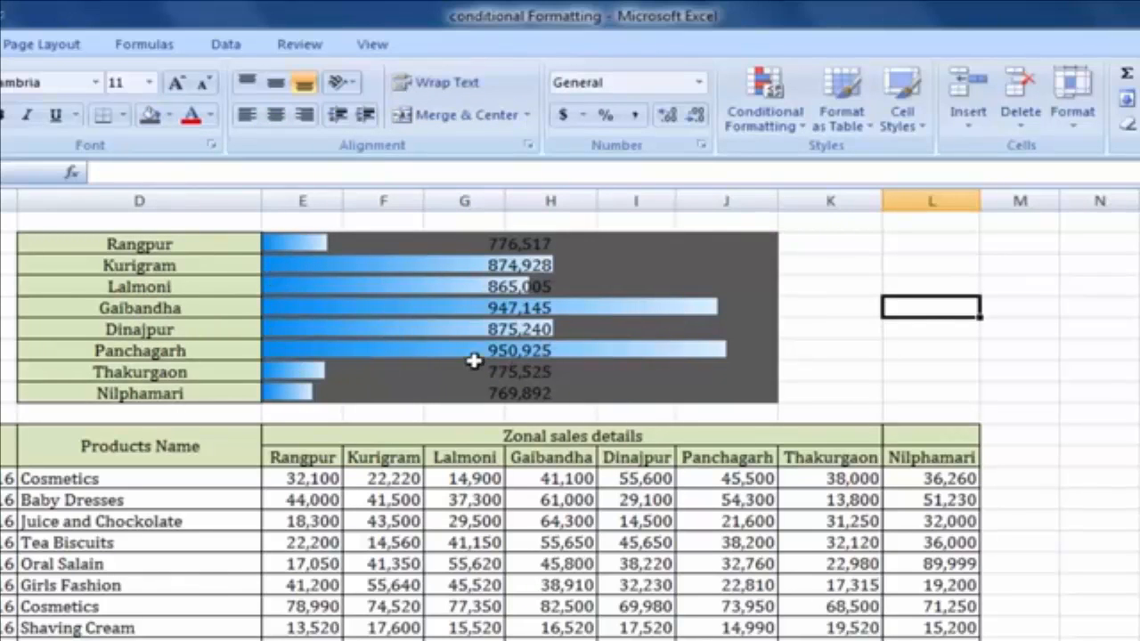
left_click(522, 250)
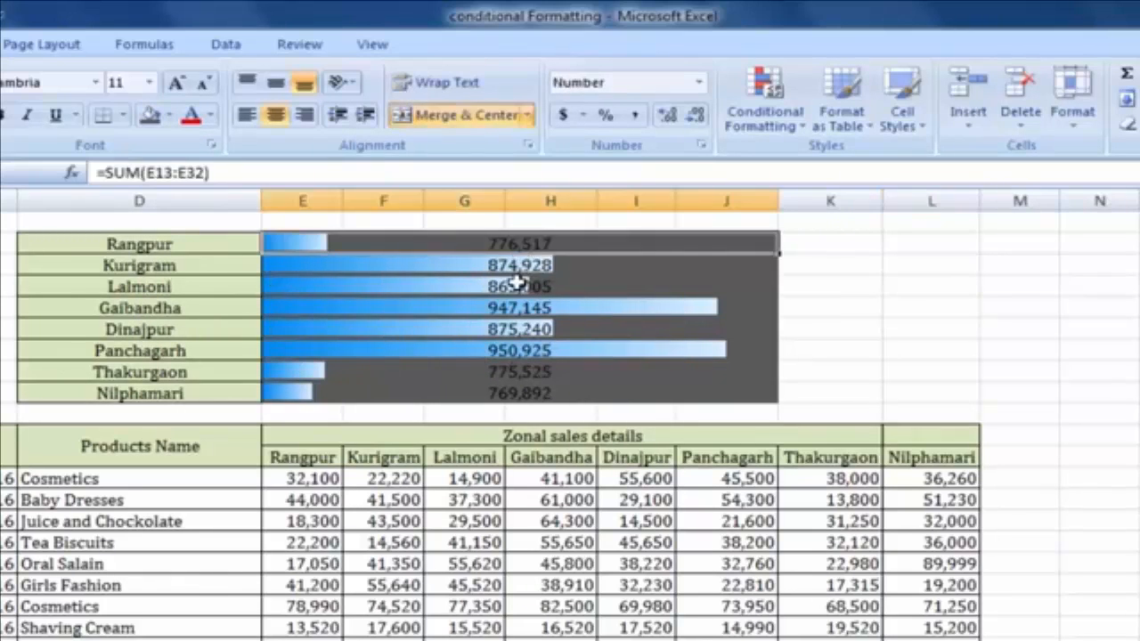
left_click(516, 284)
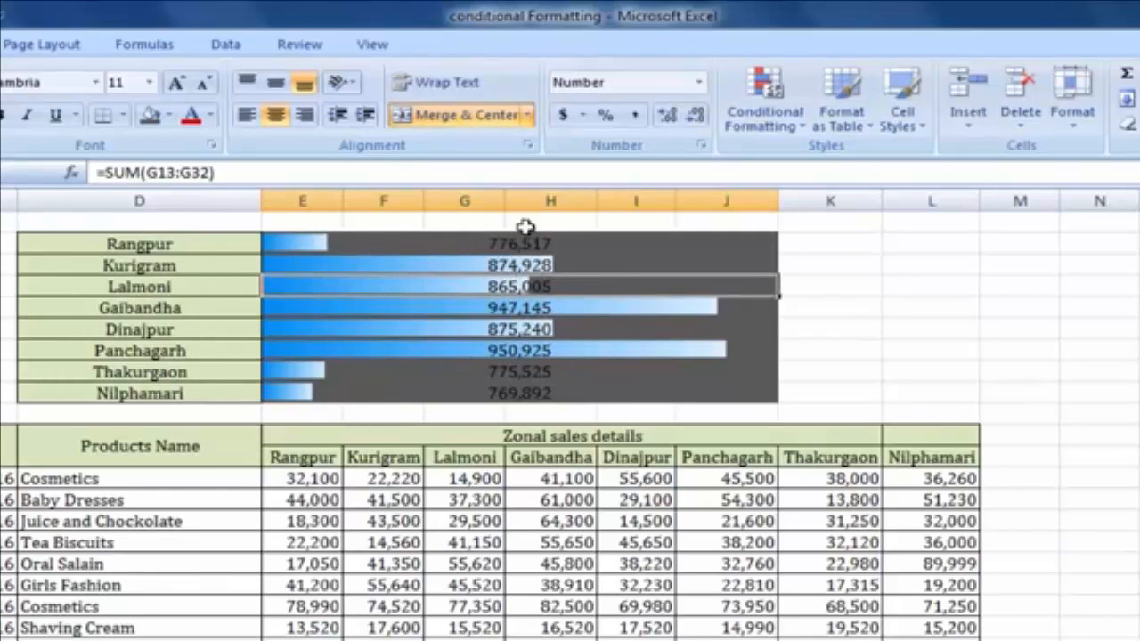
left_click_drag(431, 238, 451, 393)
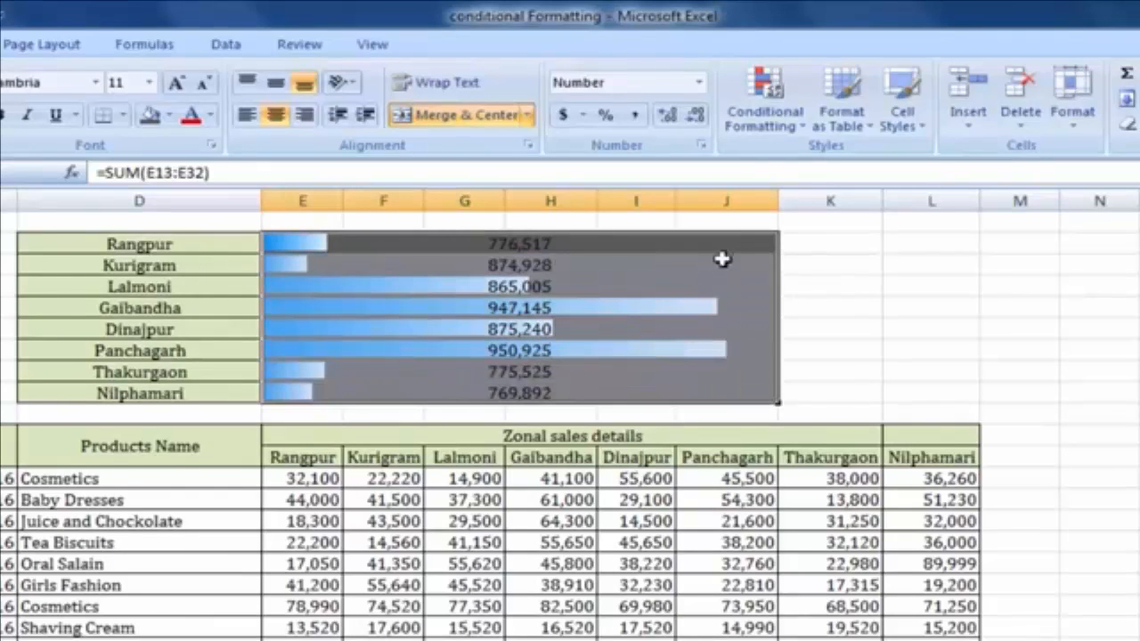
Open Manage Rules and select the Data Bar rule applied to $E$2:$J$9
left_click(787, 131)
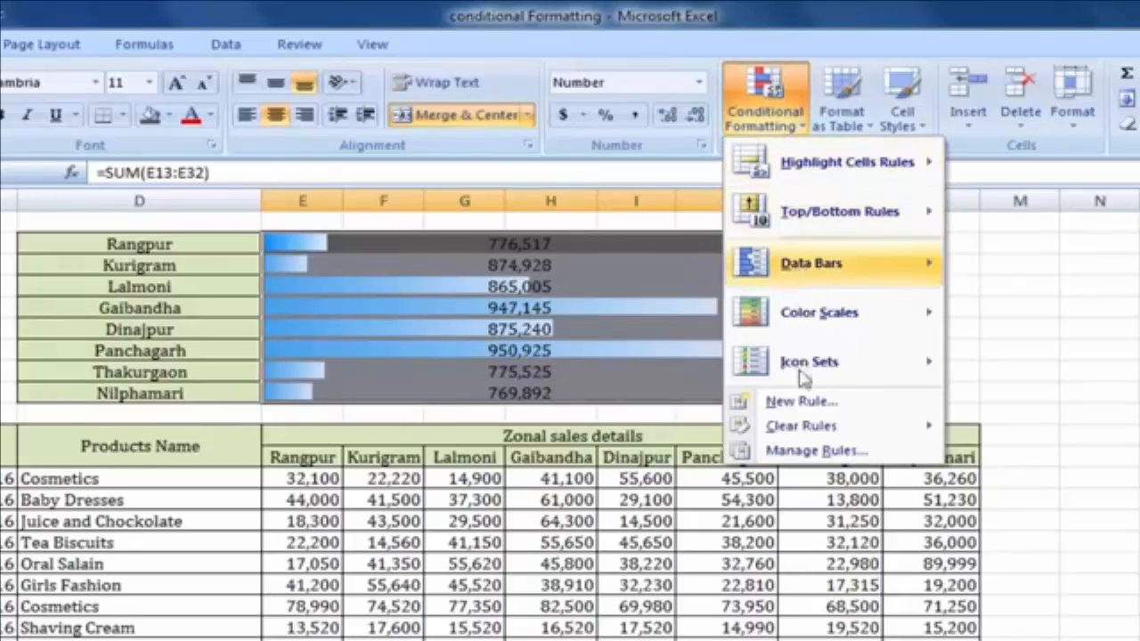
left_click(819, 451)
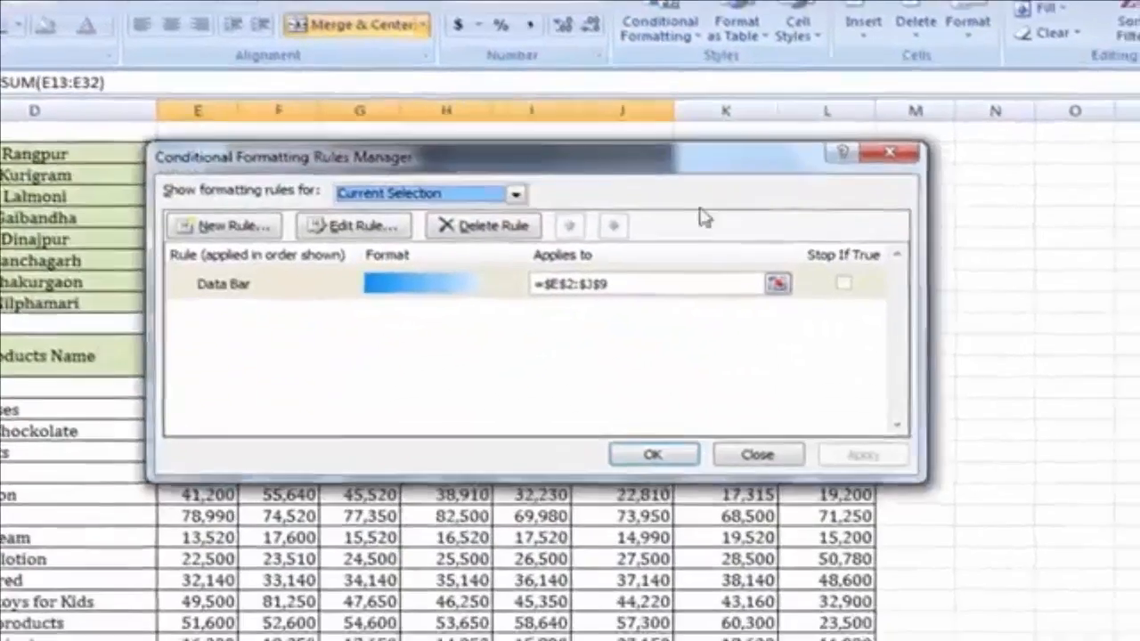
left_click_drag(701, 164, 592, 282)
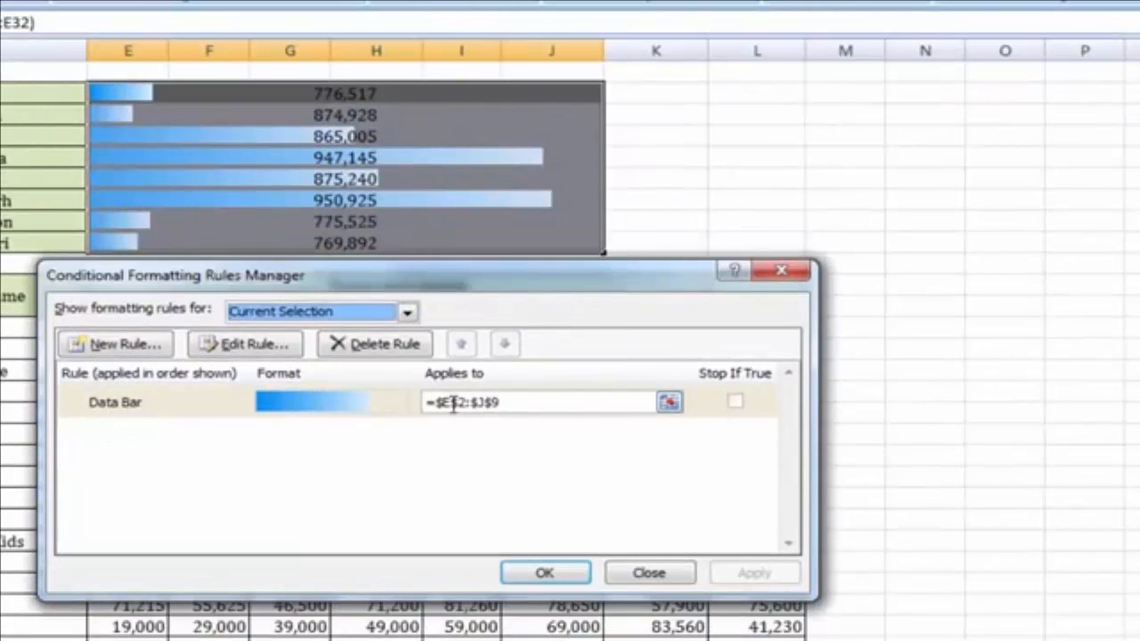
left_click(319, 411)
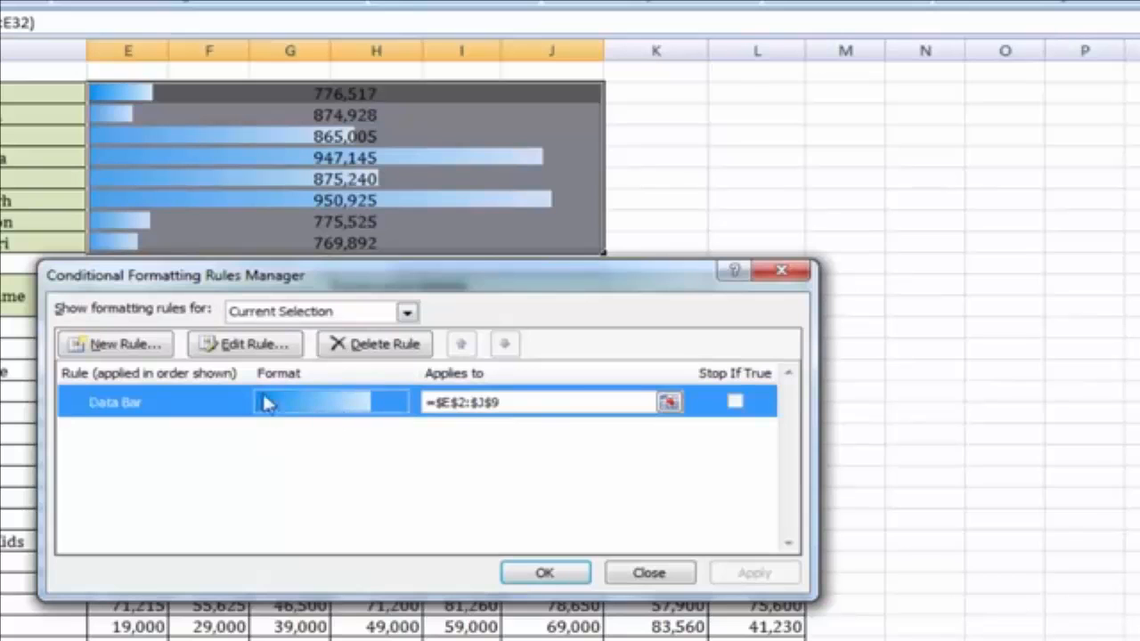
Edit the Data Bar rule to Show Bar Only and apply it to the totals
left_click(255, 343)
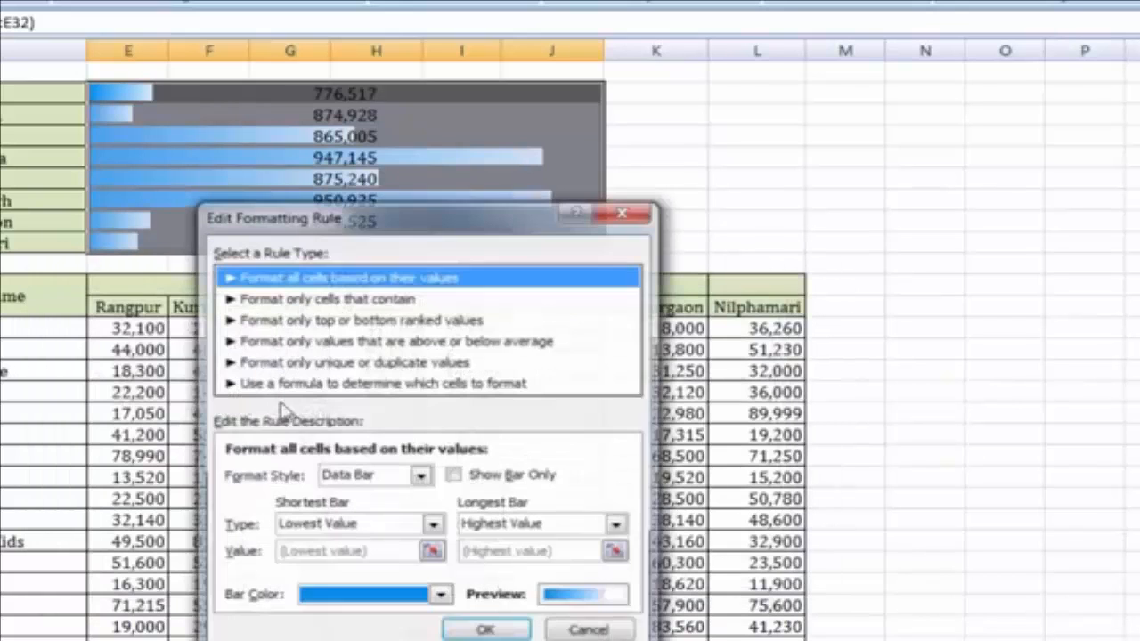
left_click_drag(436, 222, 773, 32)
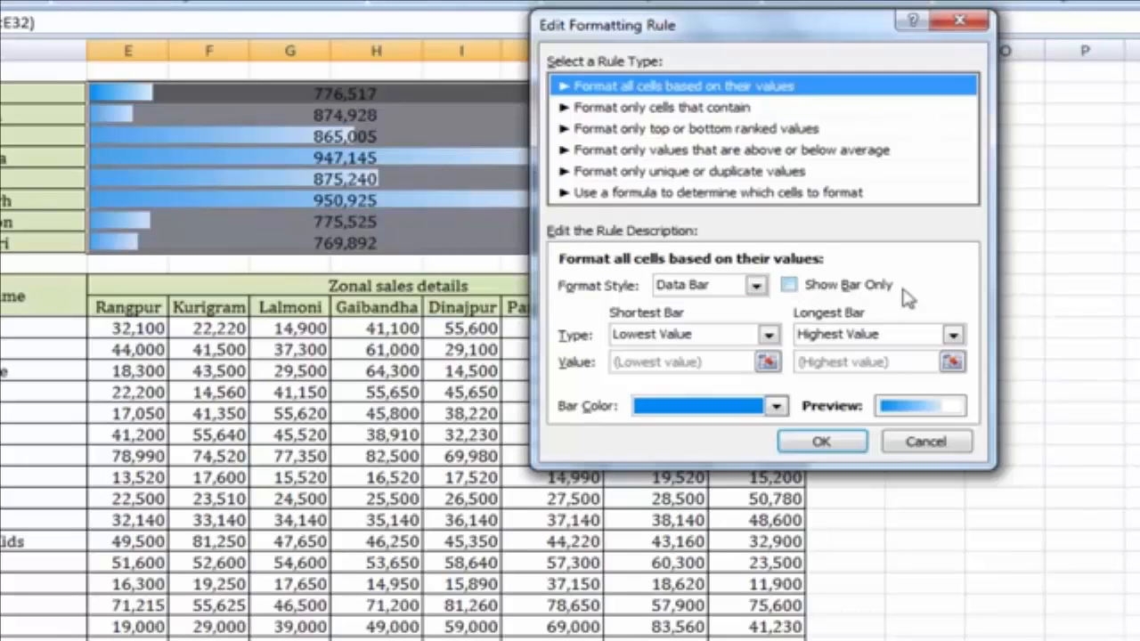
left_click(789, 285)
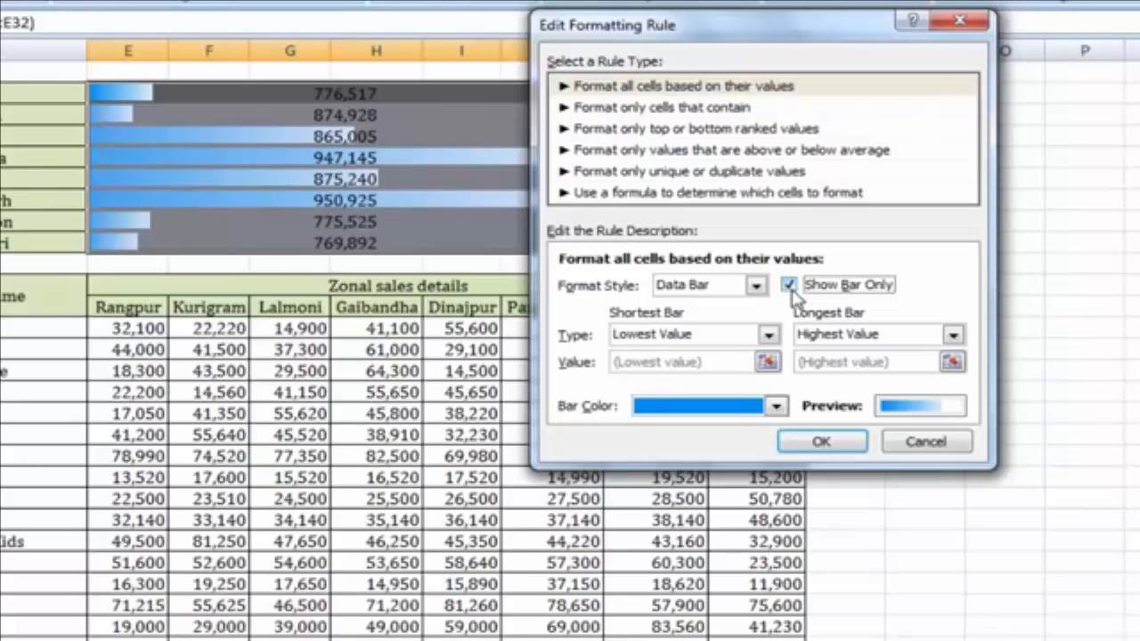
left_click(823, 443)
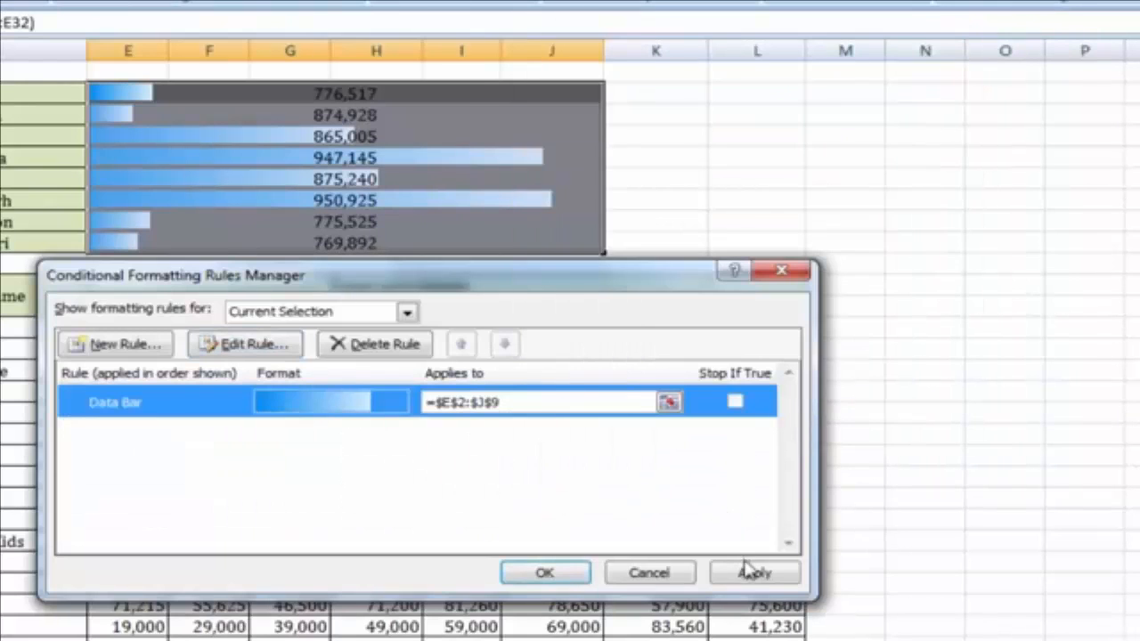
left_click(754, 574)
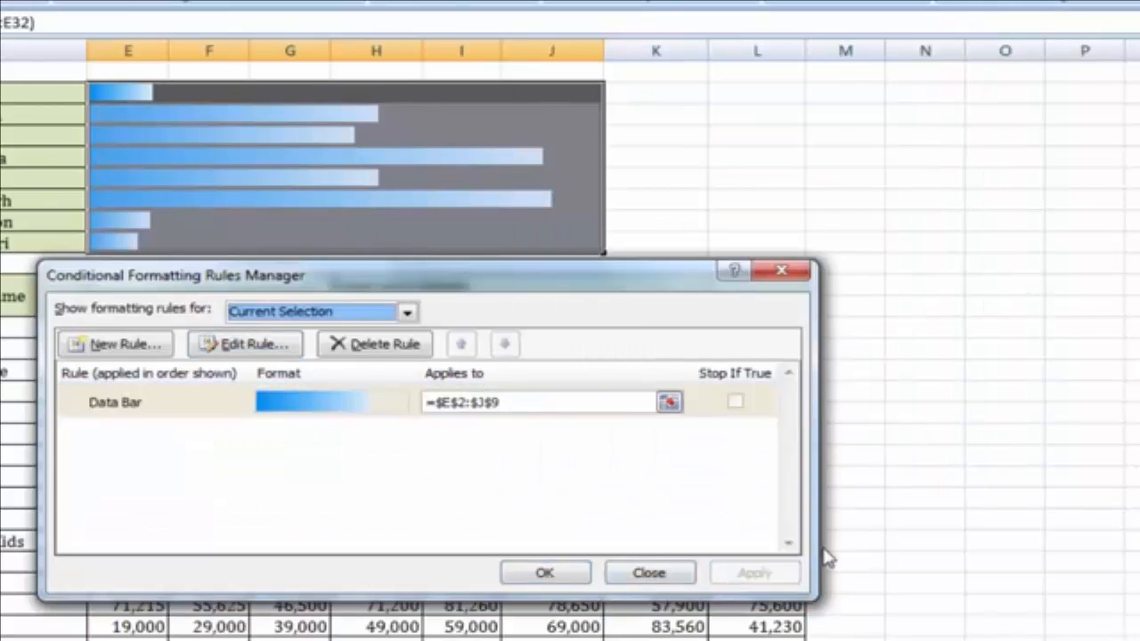
left_click(545, 574)
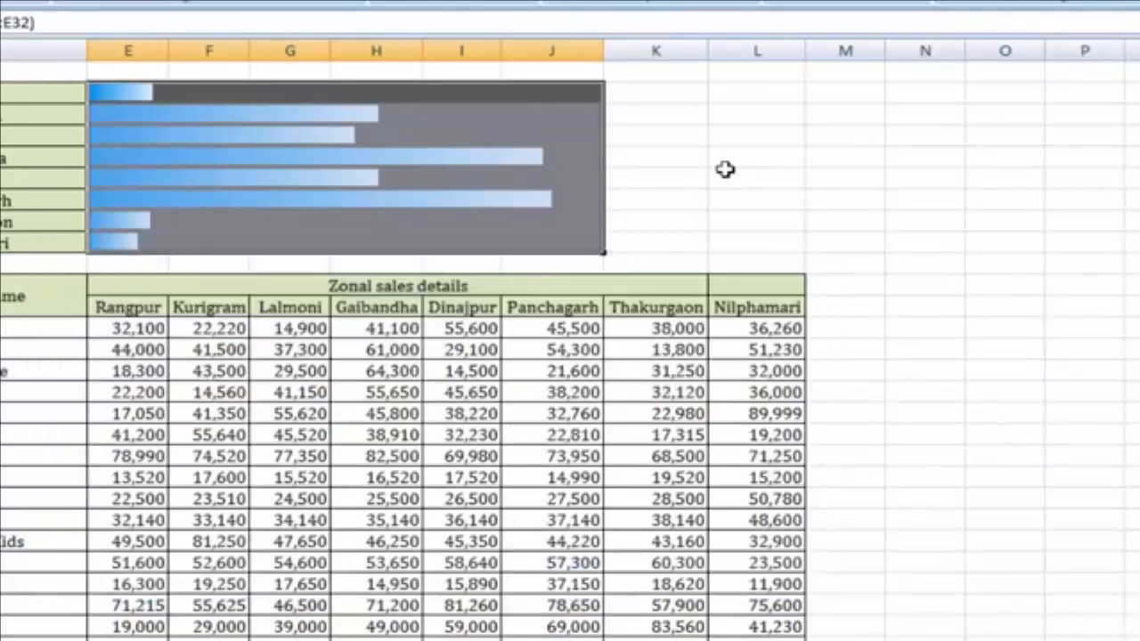
Inspect the Gaibandha and Panchagarh total formulas and their data bar cells
left_click(725, 170)
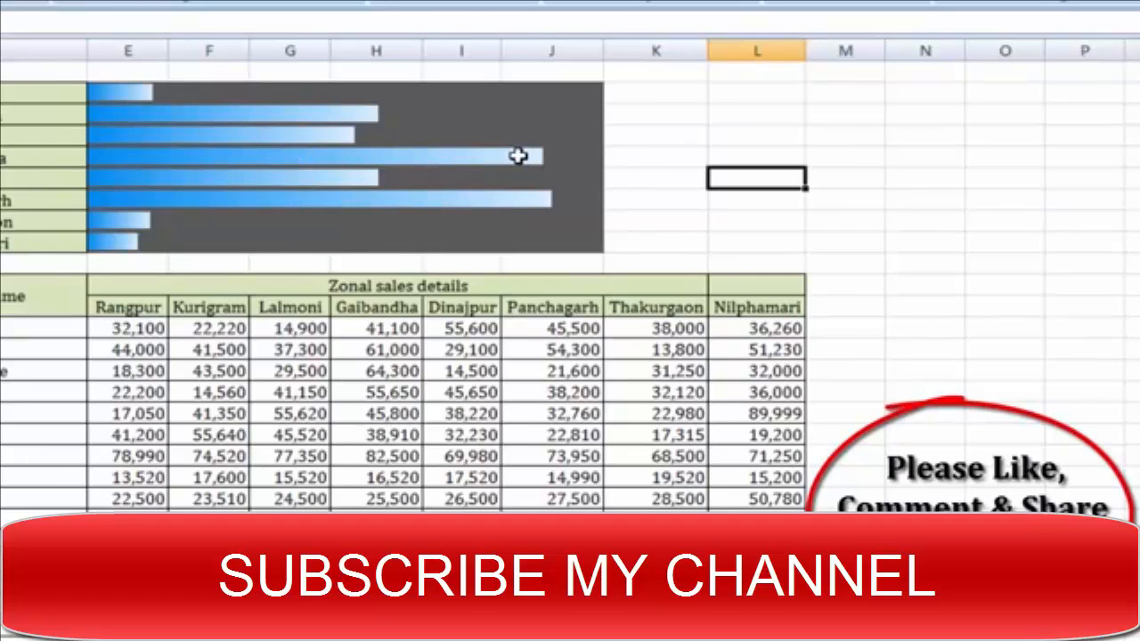
left_click(348, 155)
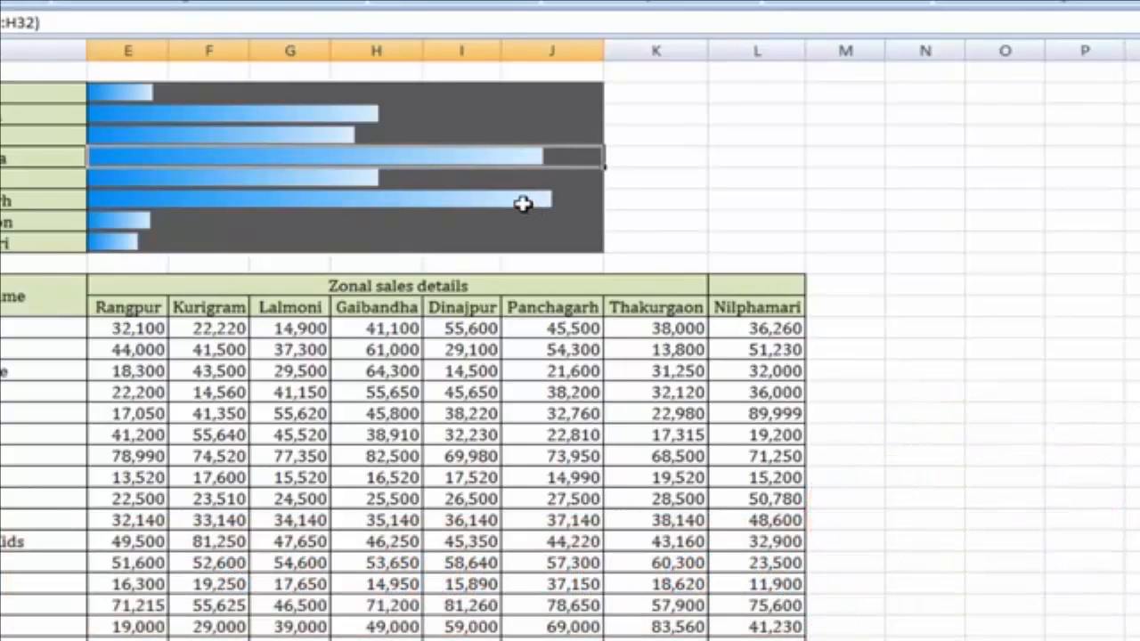
left_click(575, 202)
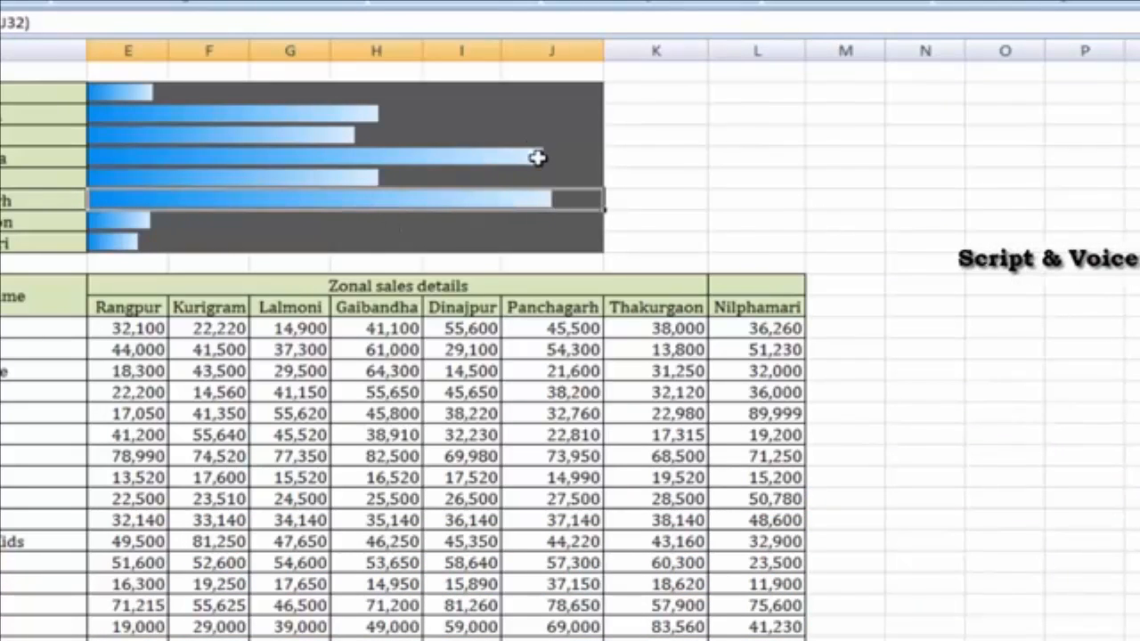
left_click(539, 158)
left_click(548, 203)
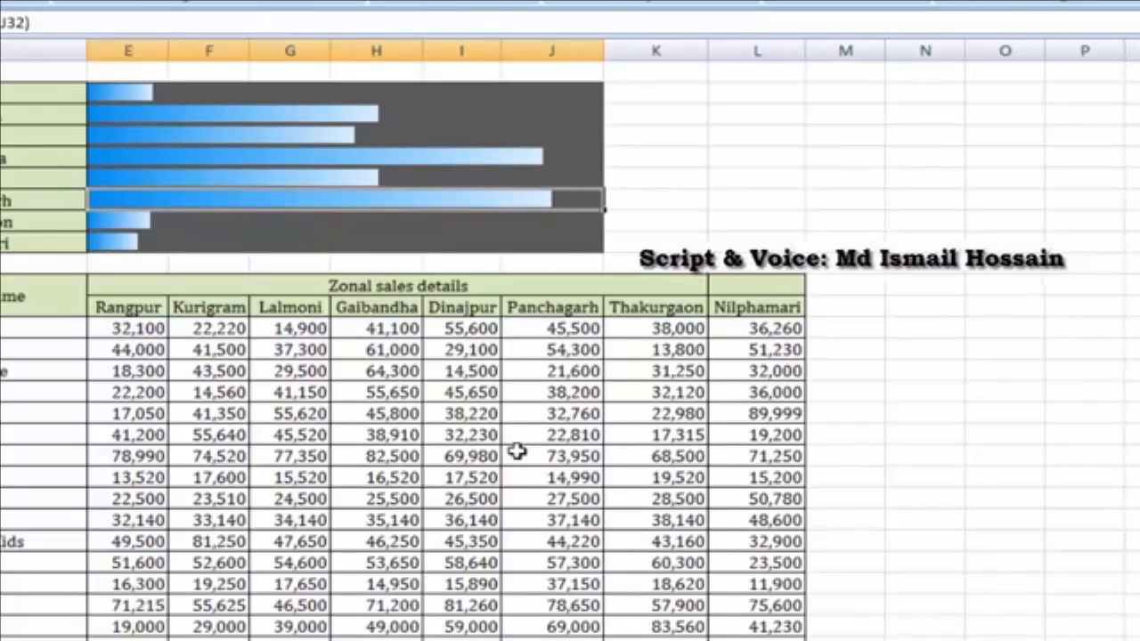
Change Gaibandha's Juice and Chockolate sales to 10,000
left_click(398, 392)
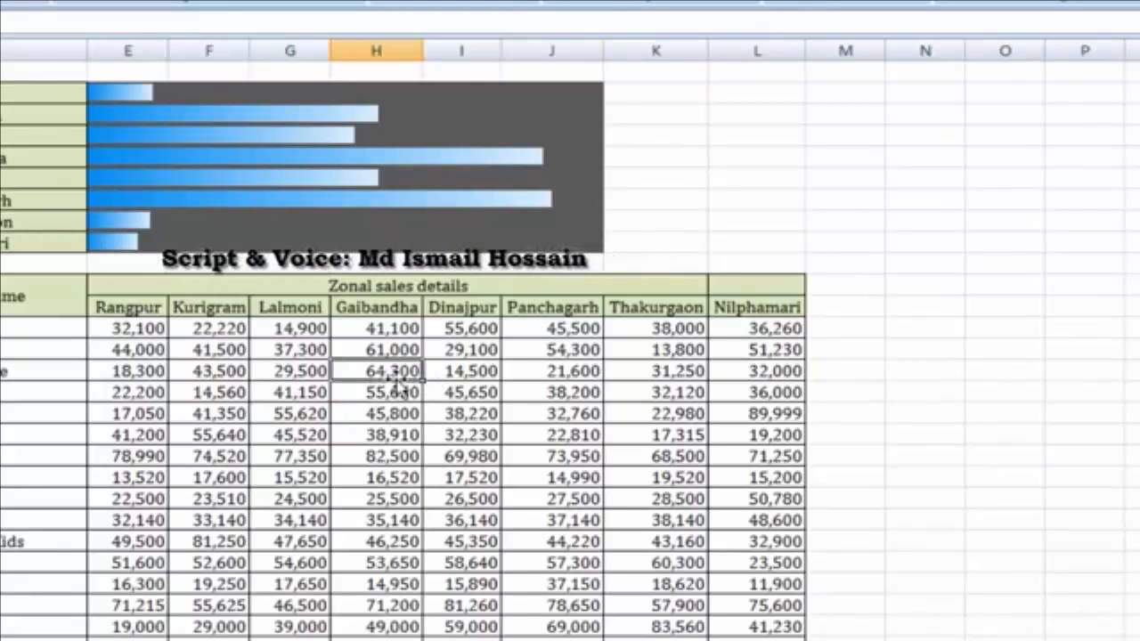
left_click(398, 372)
type("10000")
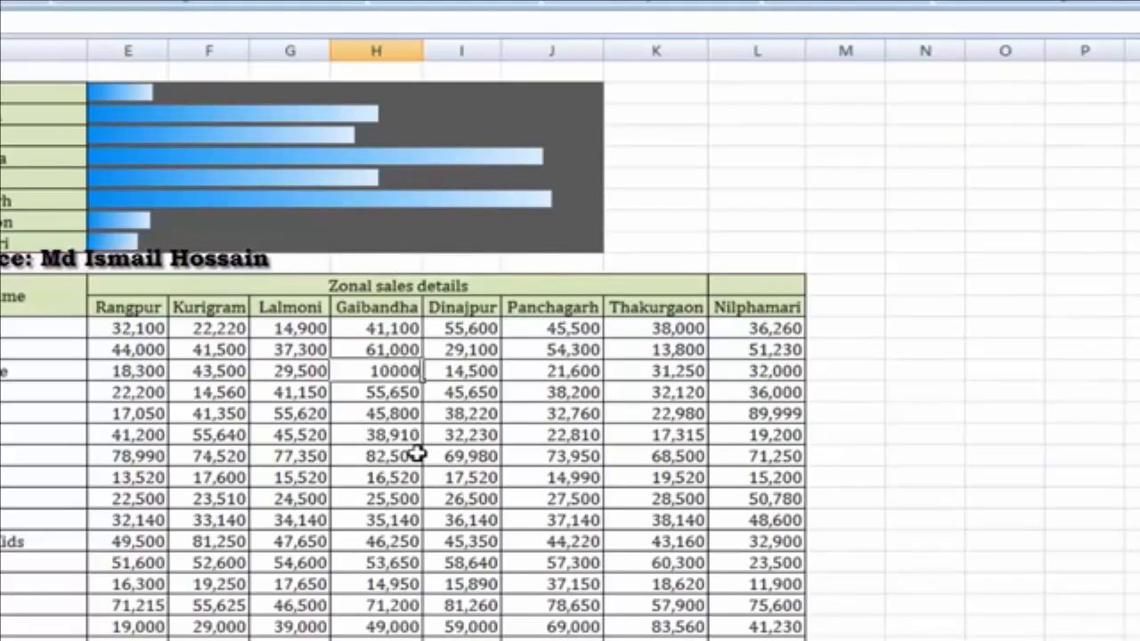
key("Return")
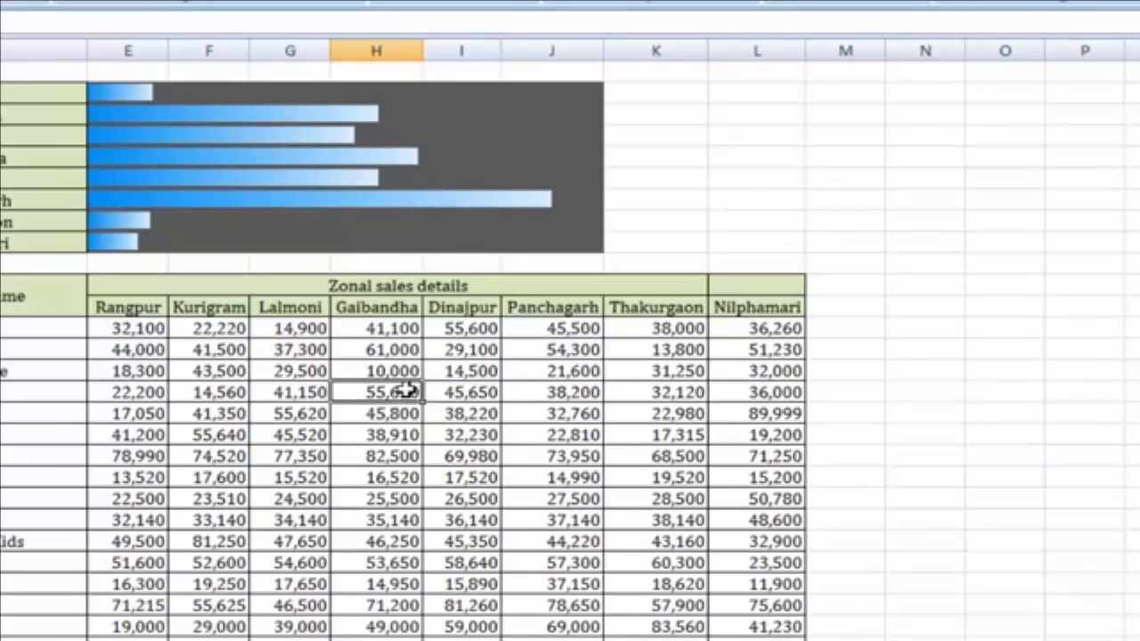
Change Panchagarh's Cosmetics sales to 15,000
left_click(574, 332)
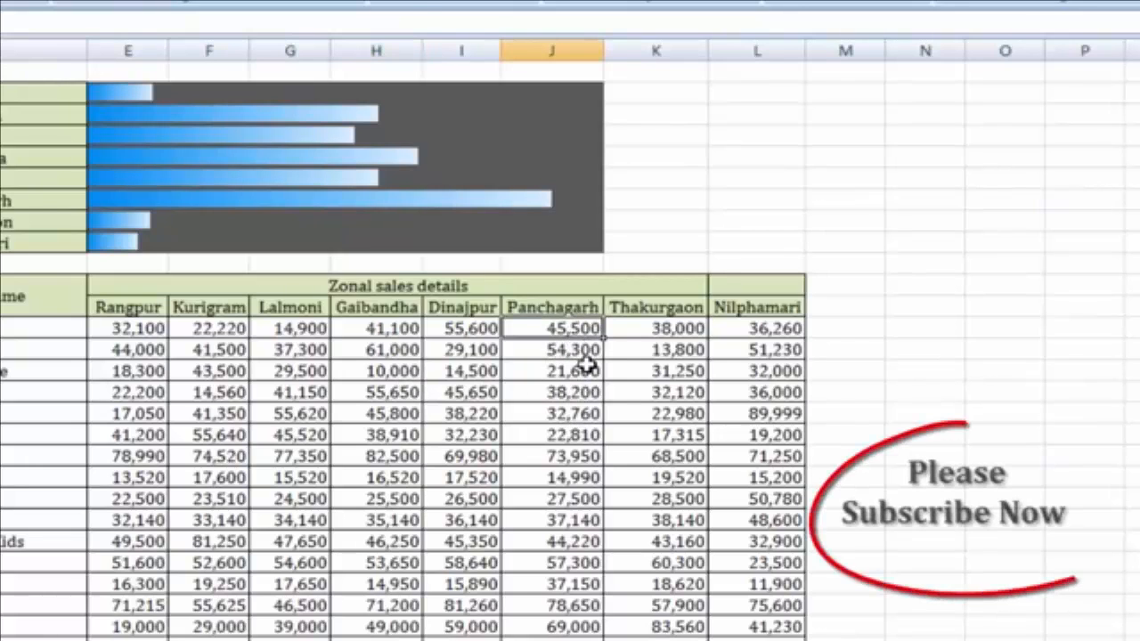
type("15,")
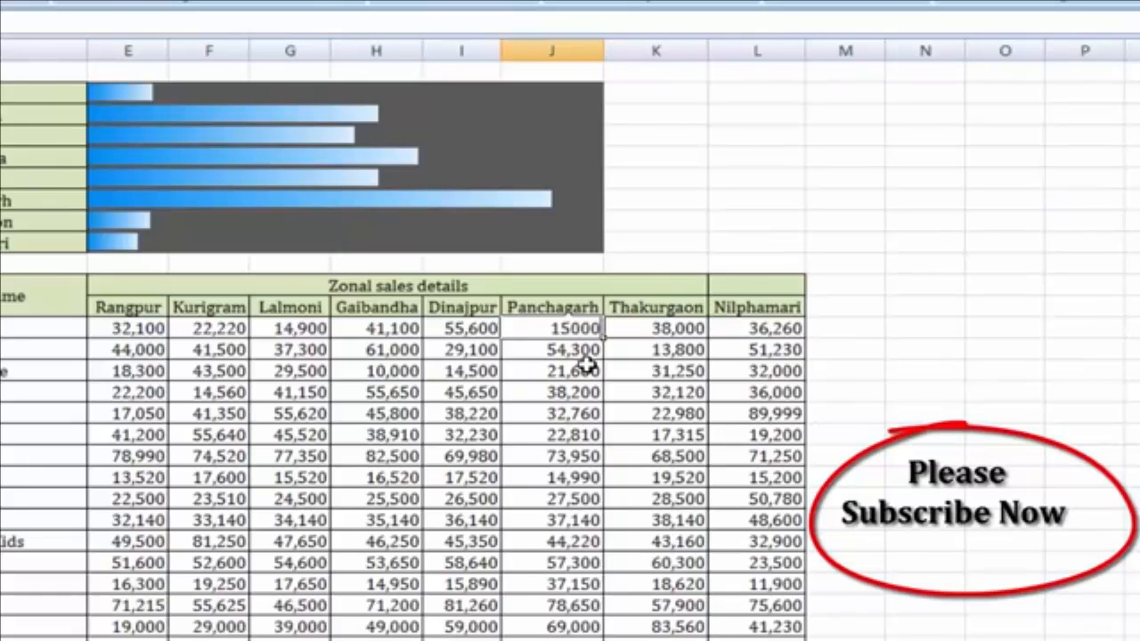
type("000")
key("Return")
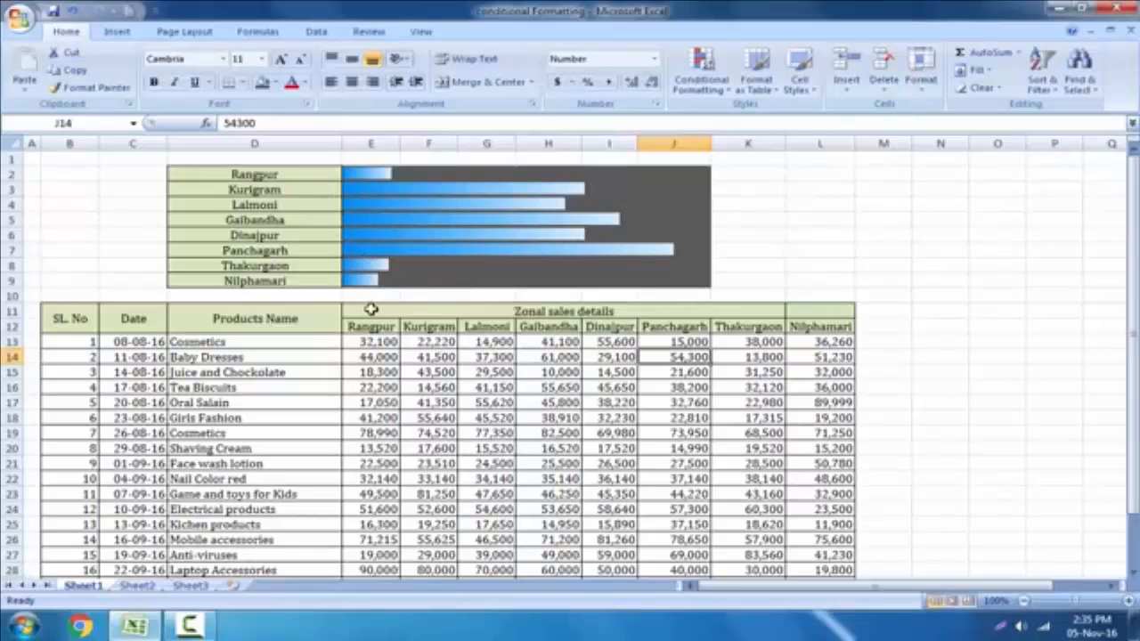
Browse the Conditional Formatting options without applying any, then click into the sales table
left_click(701, 76)
mouse_move(753, 201)
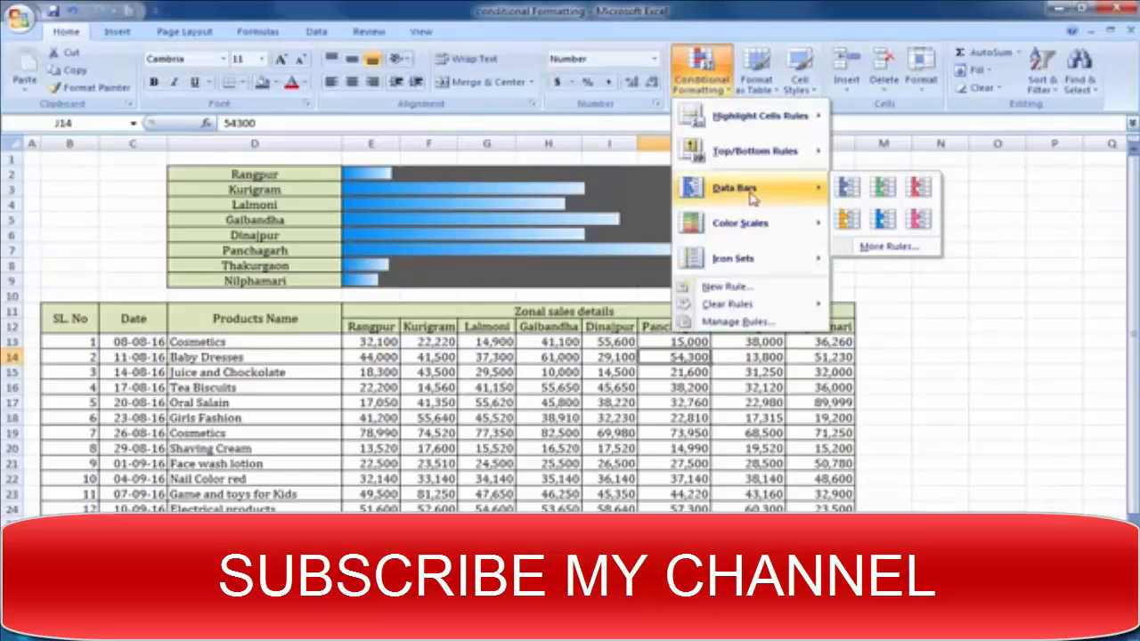
left_click(509, 379)
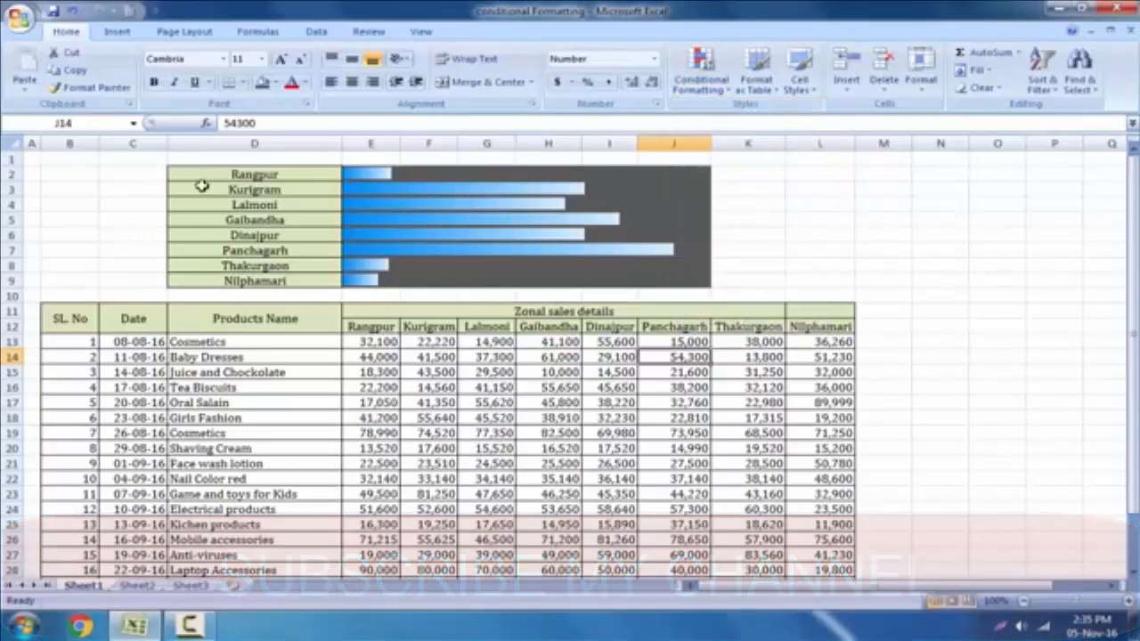
key("Up")
left_click(773, 263)
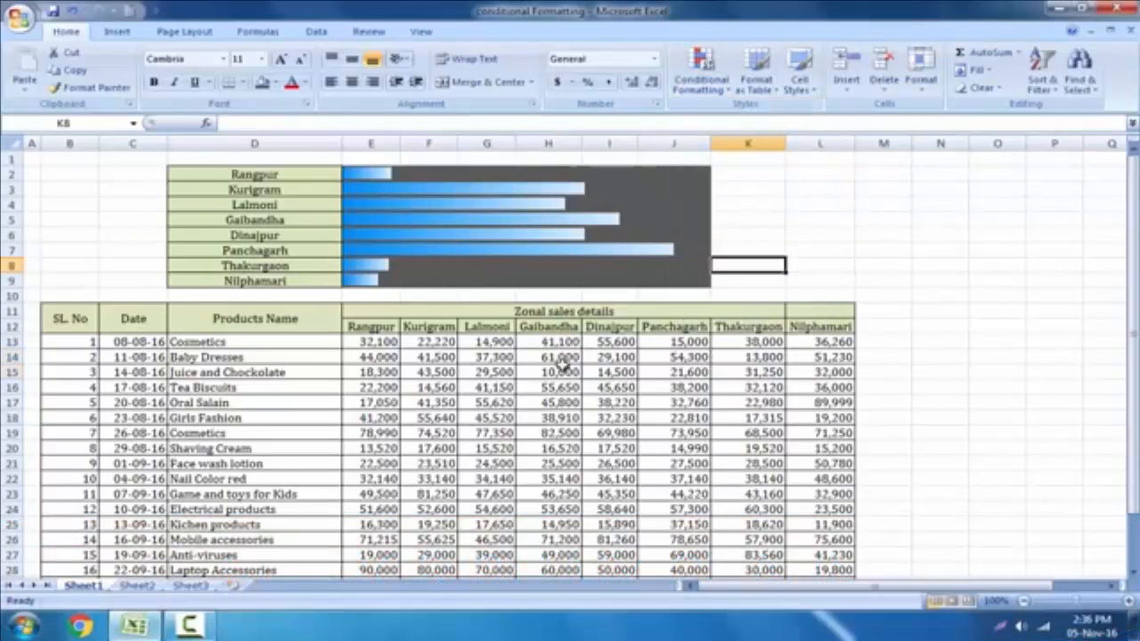
left_click(773, 372)
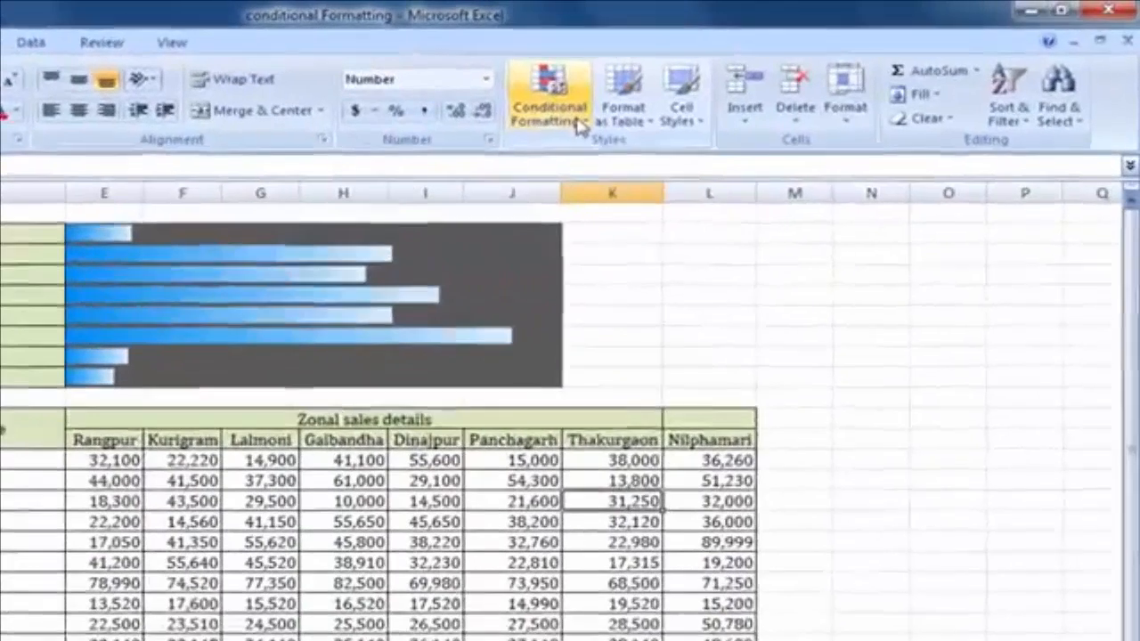
Select the sales figures from E13 through L32
left_click(578, 125)
mouse_move(643, 317)
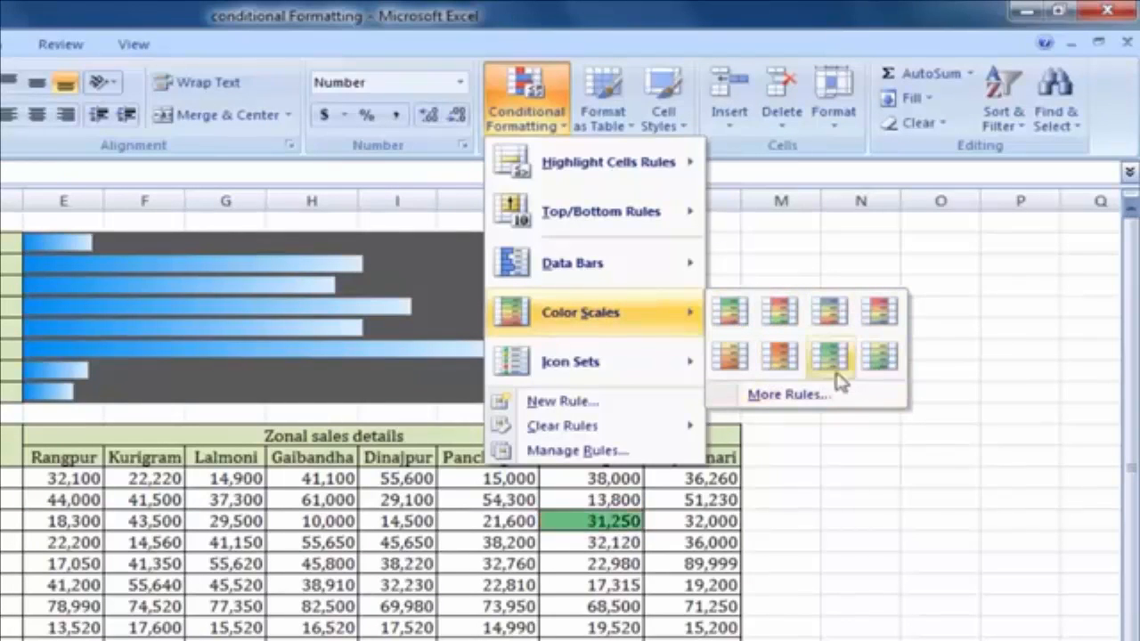
left_click(783, 508)
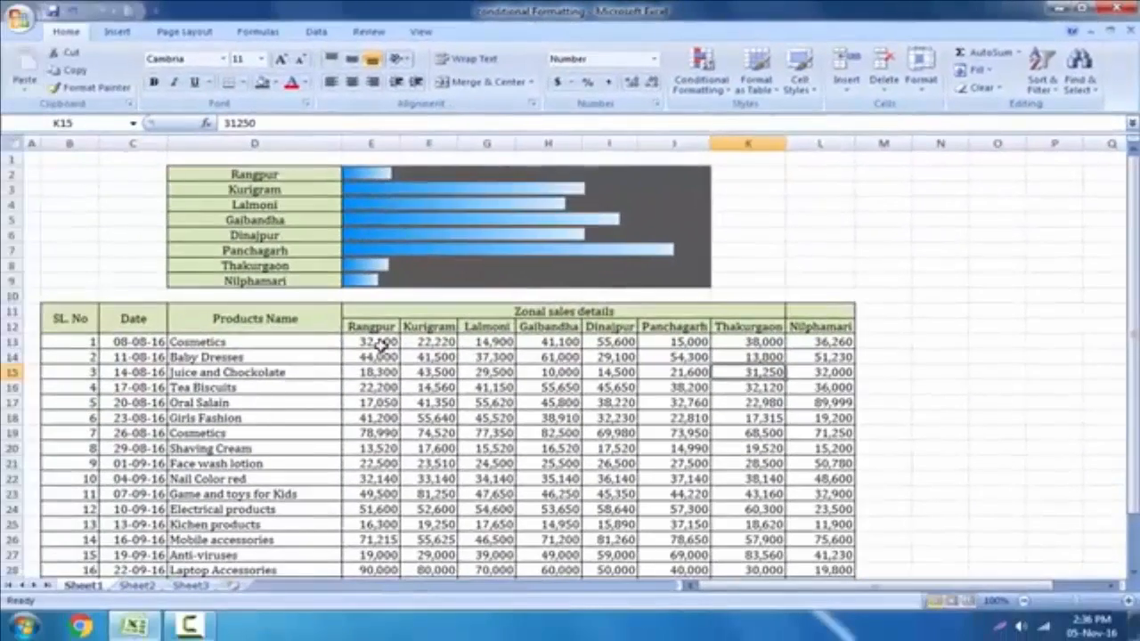
left_click_drag(78, 480, 123, 584)
left_click_drag(415, 418, 824, 545)
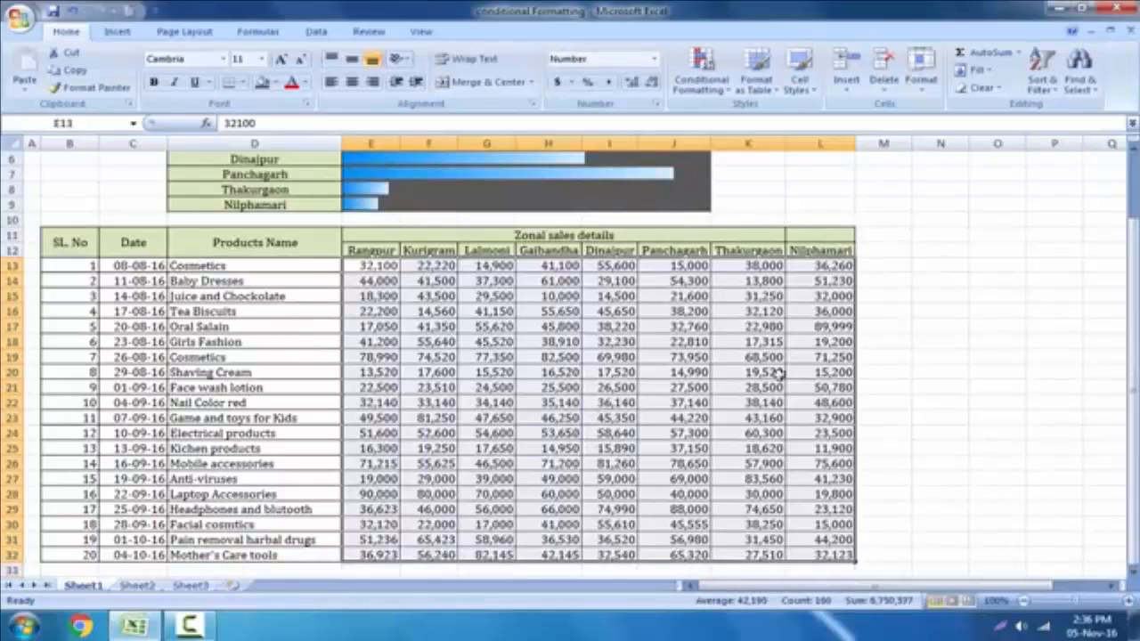
Apply the Green - Yellow - Red Color Scale to E13:L32, then reselect the range
left_click(723, 88)
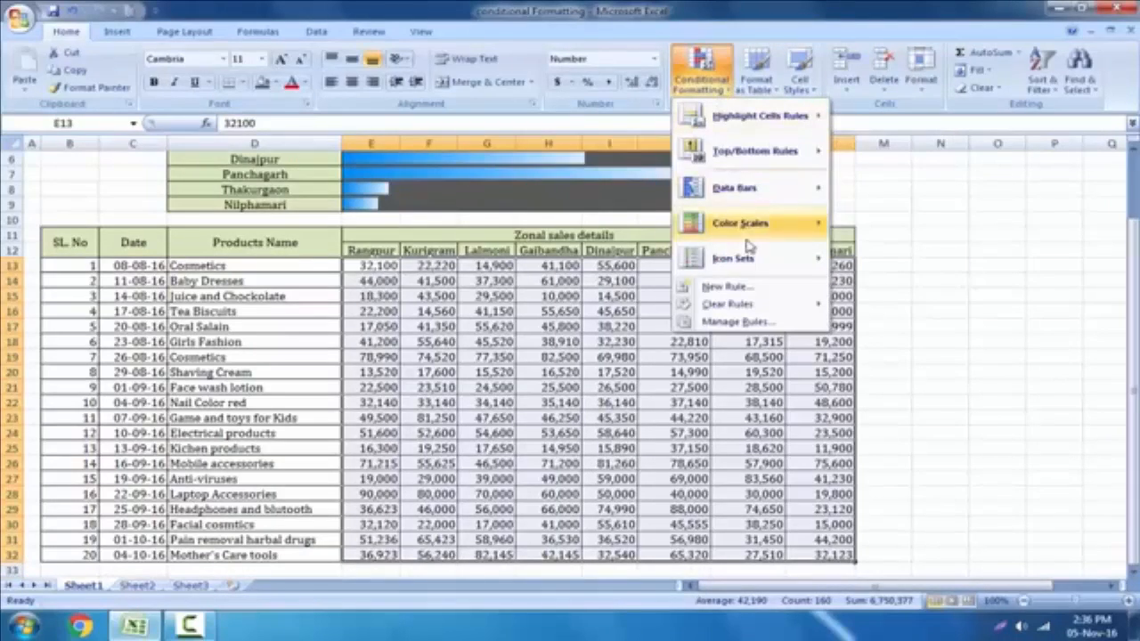
mouse_move(708, 230)
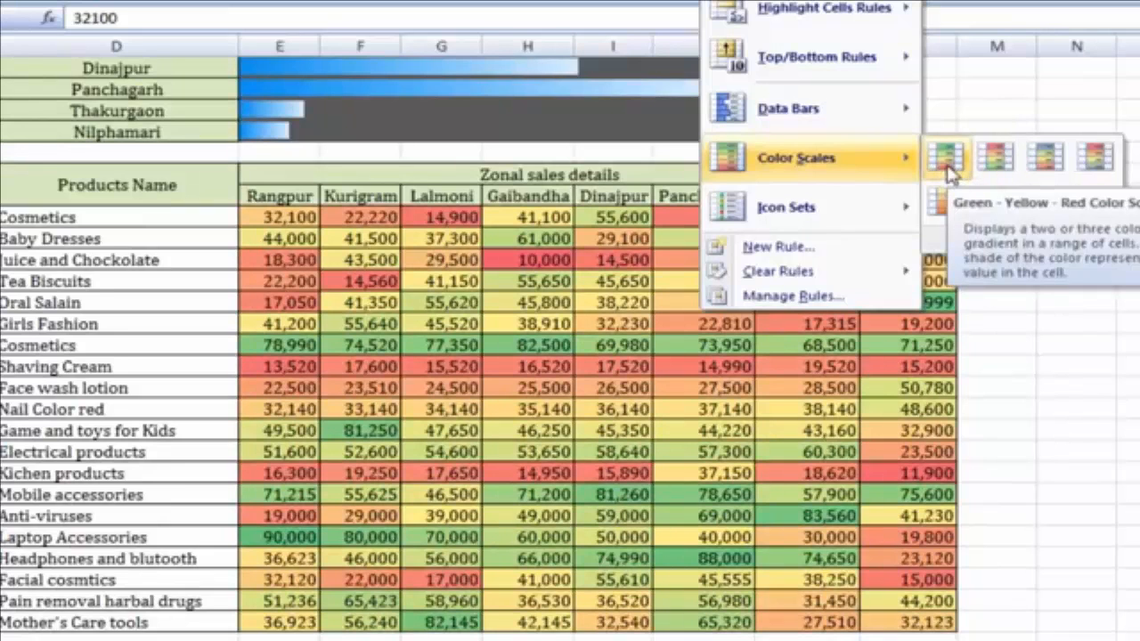
left_click(946, 159)
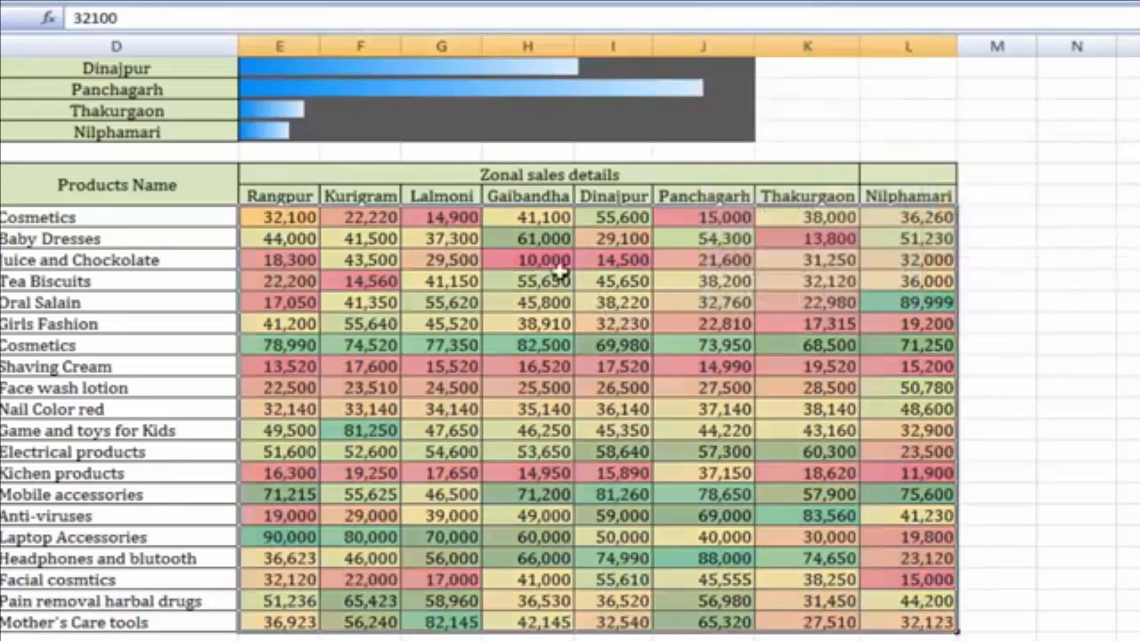
left_click(1013, 366)
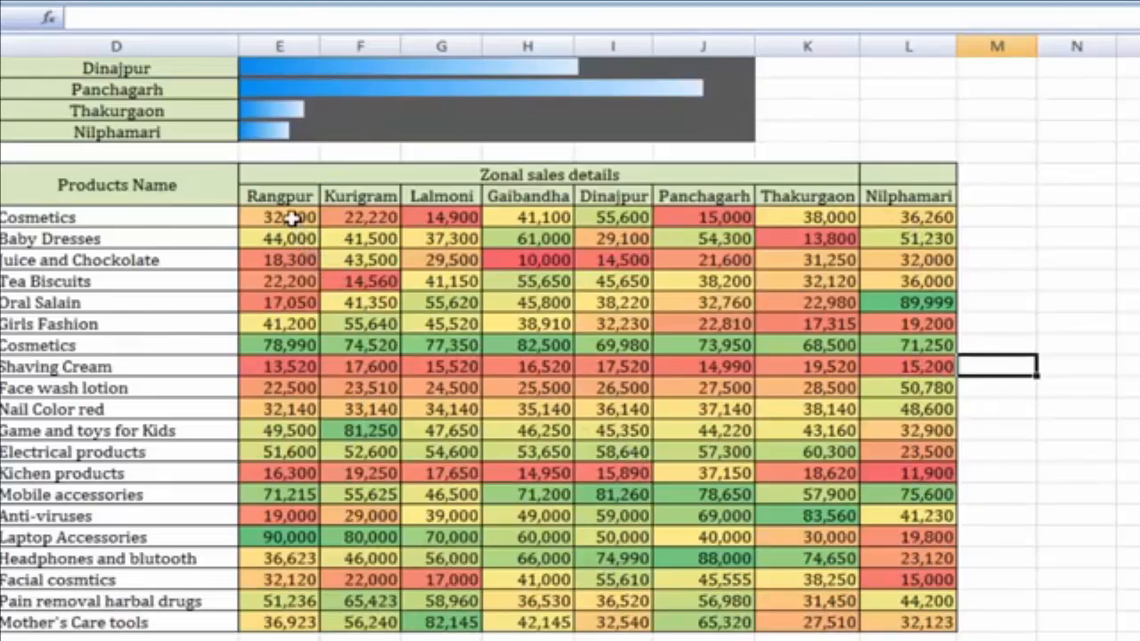
mouse_move(292, 219)
left_mouse_down()
mouse_move(329, 443)
mouse_move(485, 570)
mouse_move(885, 621)
left_mouse_up()
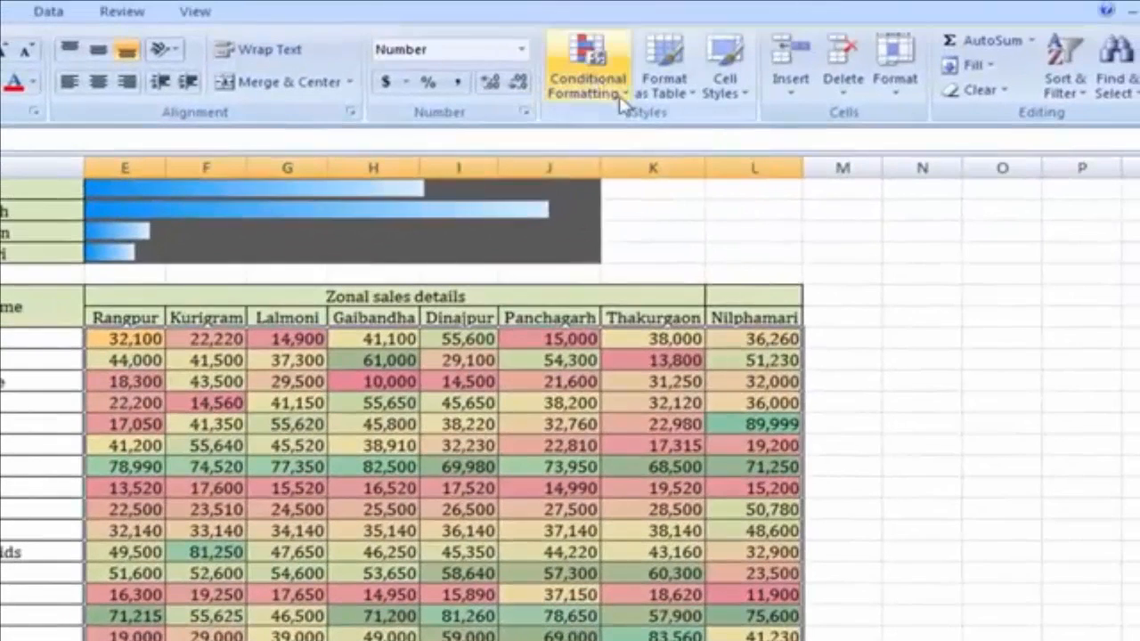
Open Manage Rules and edit the Graded Color Scale rule for $E$13:$L$32
left_click(634, 80)
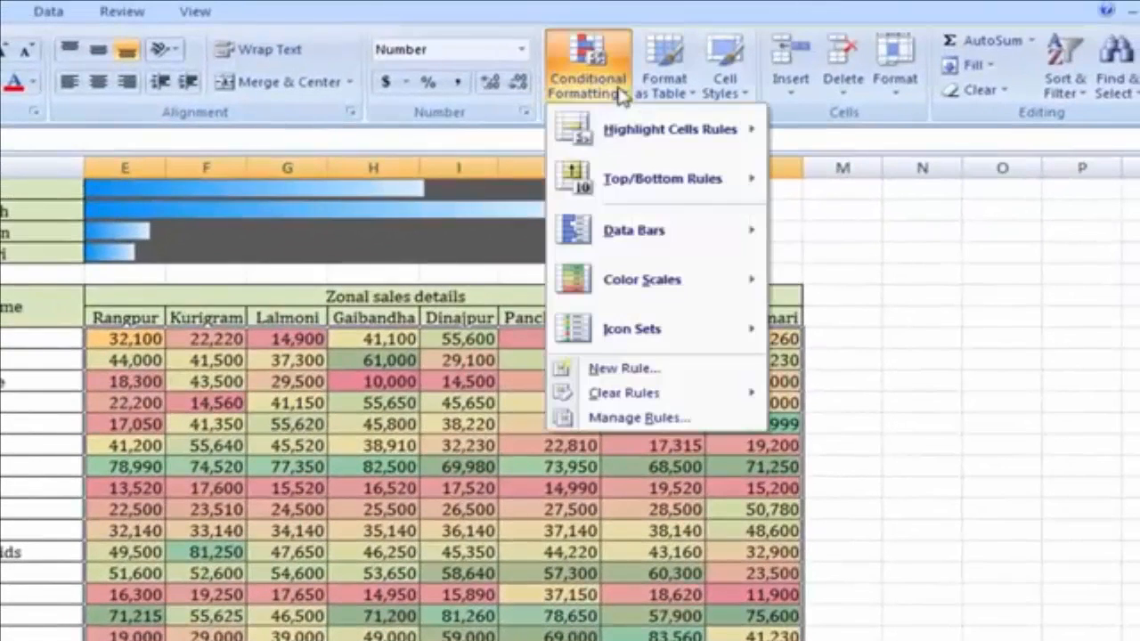
left_click(682, 420)
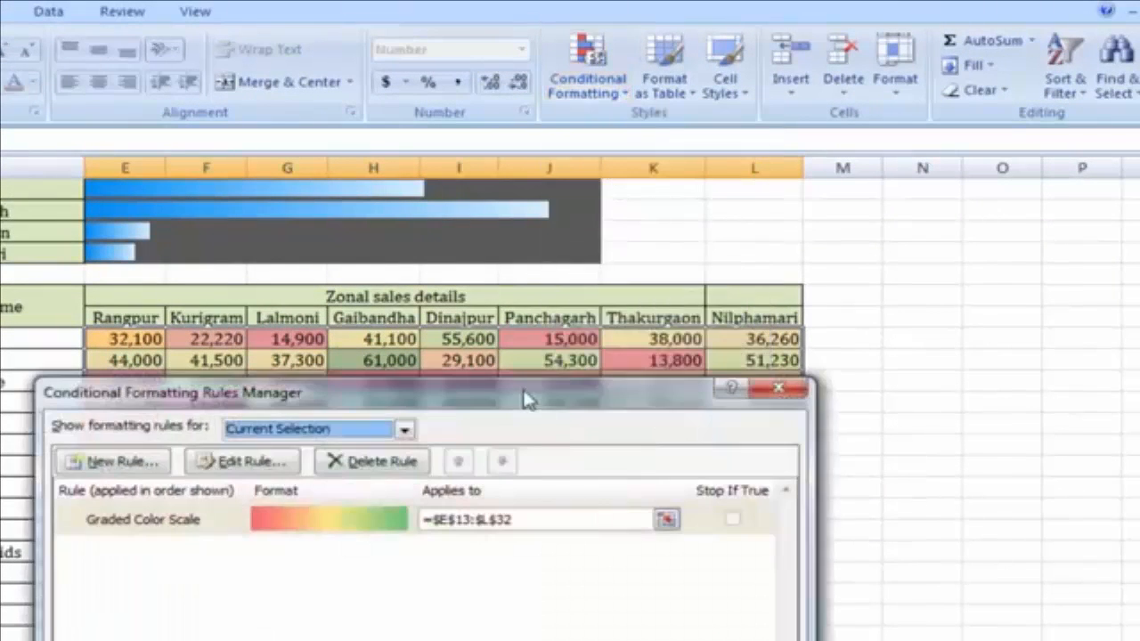
left_click_drag(528, 400, 735, 216)
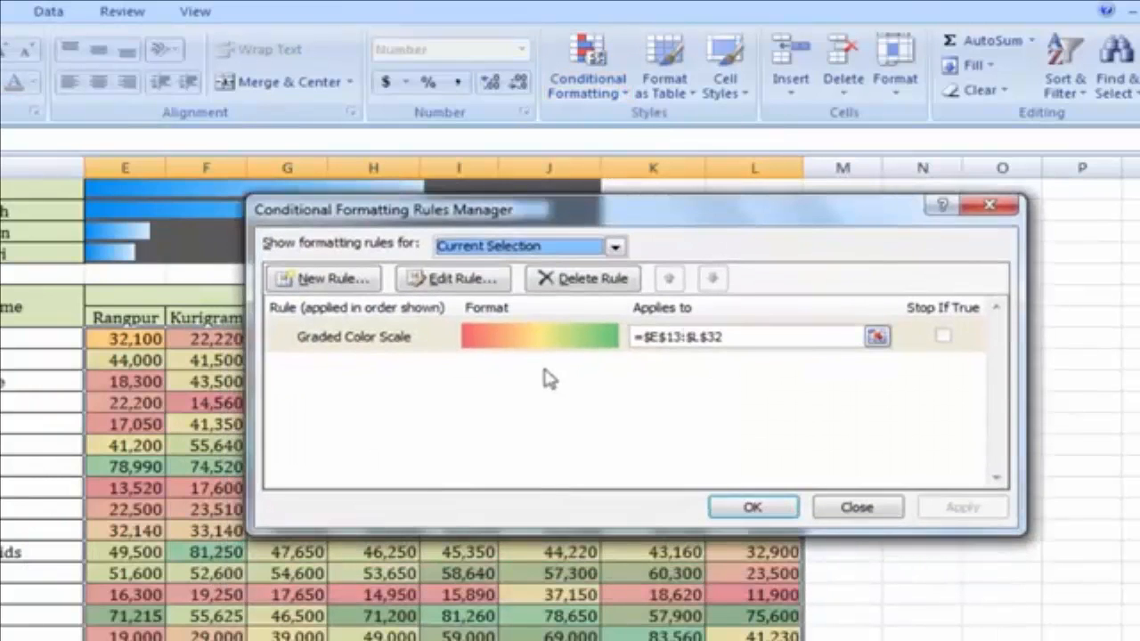
left_click(537, 337)
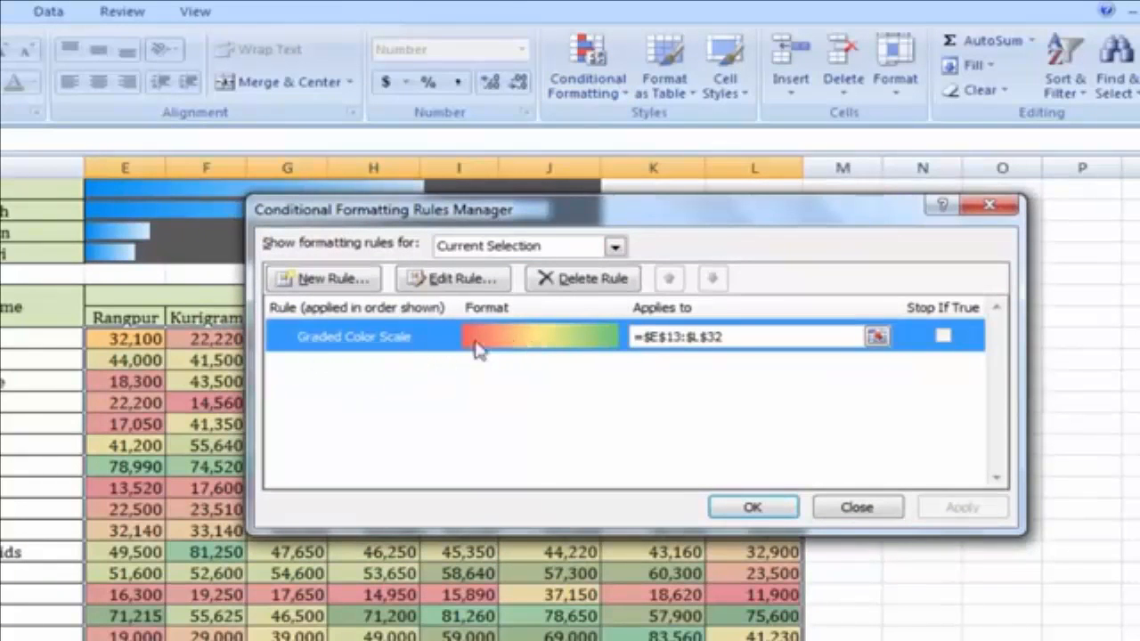
left_click(454, 278)
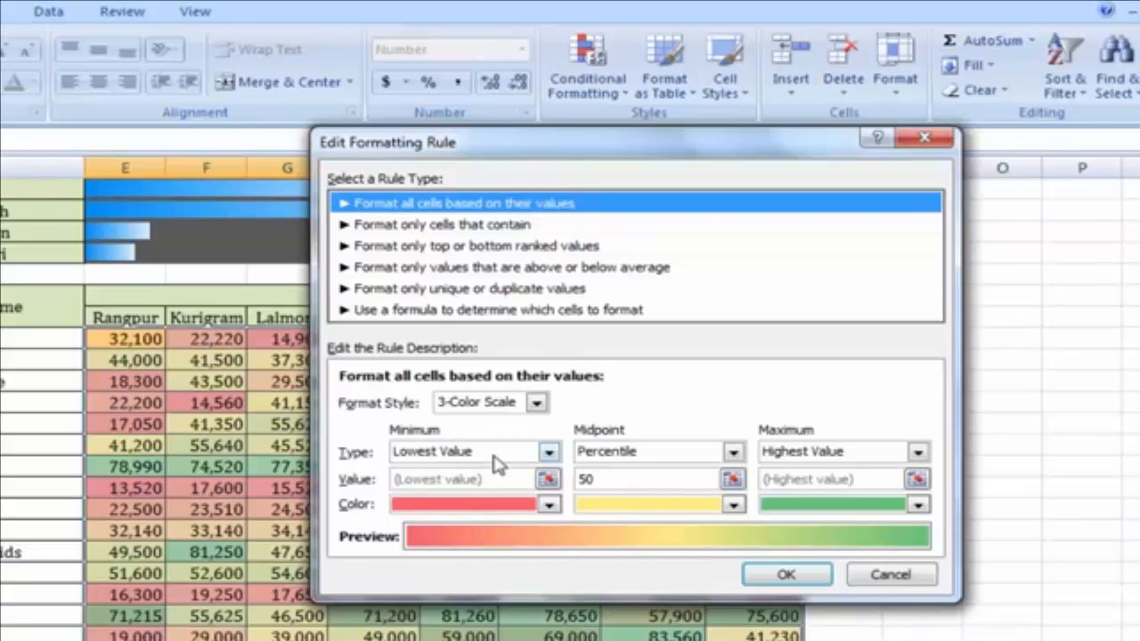
Set the colour scale minimum to Number 10000 and maximum to Number 80000
left_click(547, 451)
left_click(452, 488)
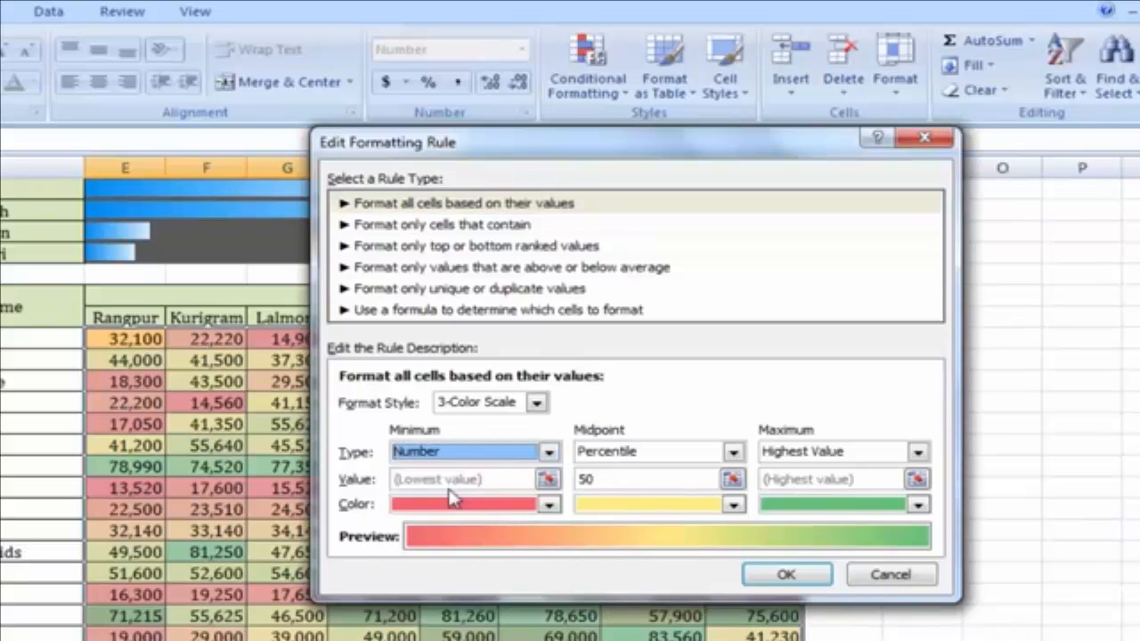
left_click(407, 479)
type("0")
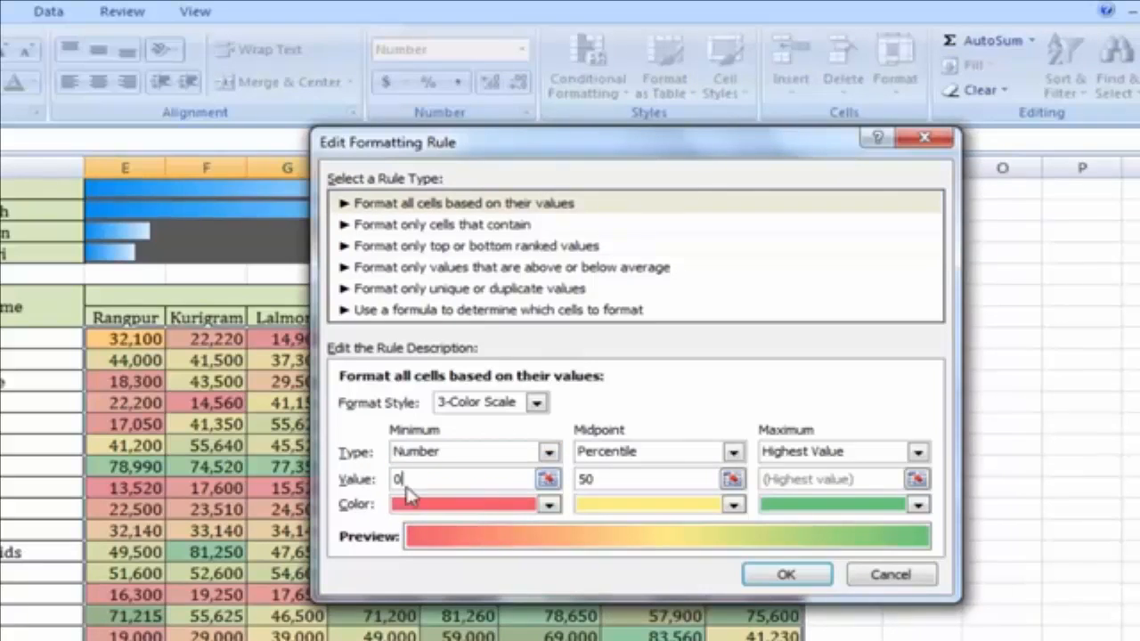
left_click_drag(436, 480, 362, 481)
left_click(859, 455)
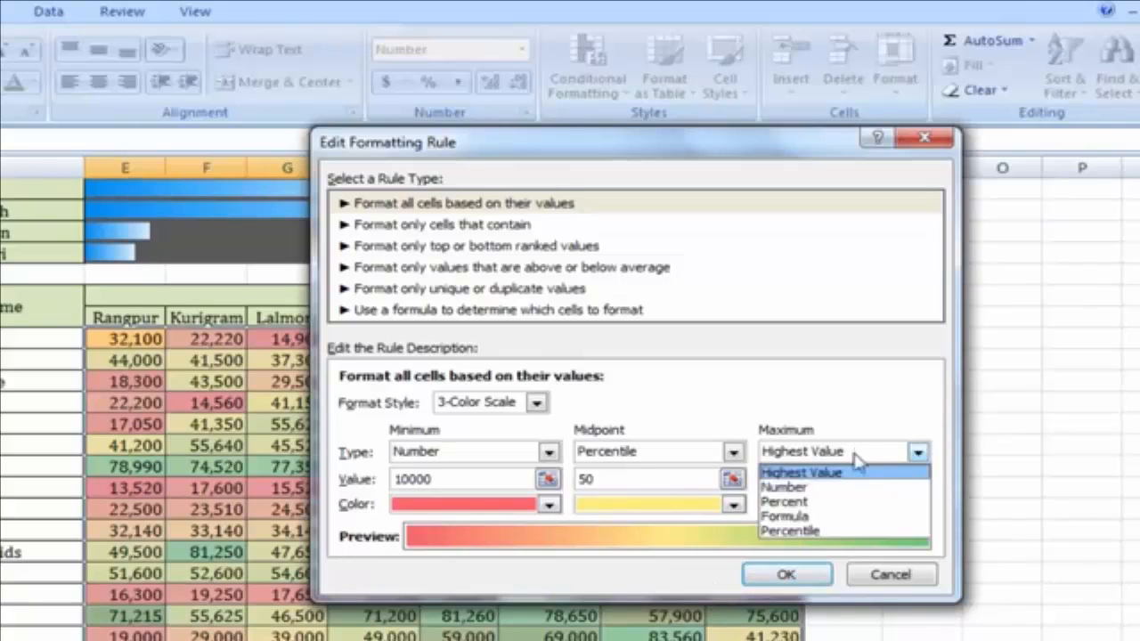
left_click(783, 488)
left_click(803, 481)
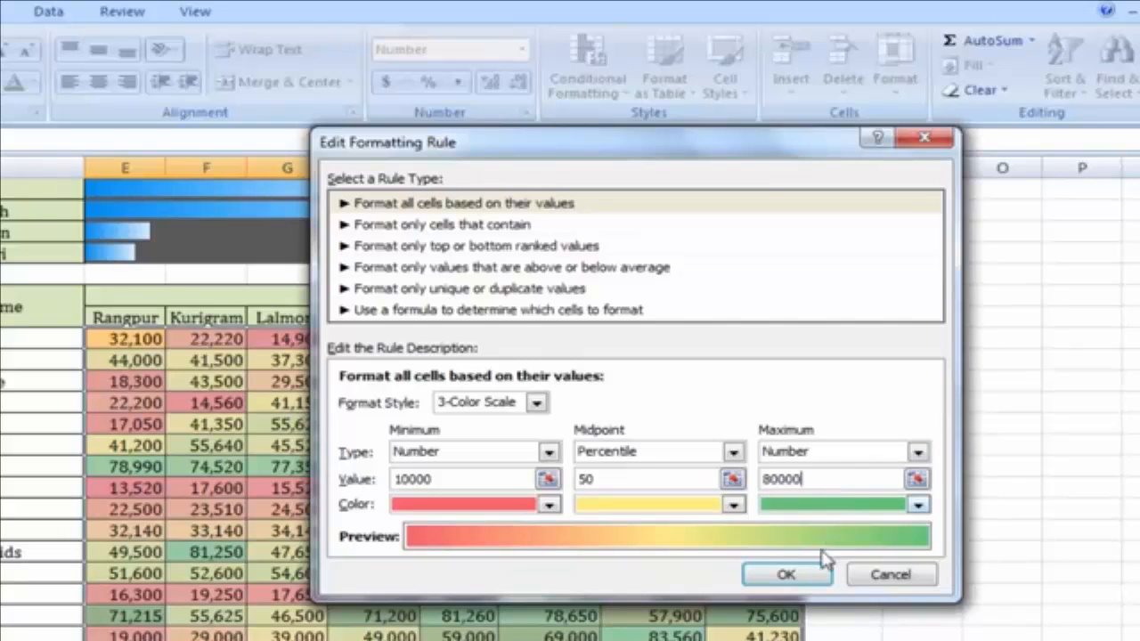
left_click(788, 576)
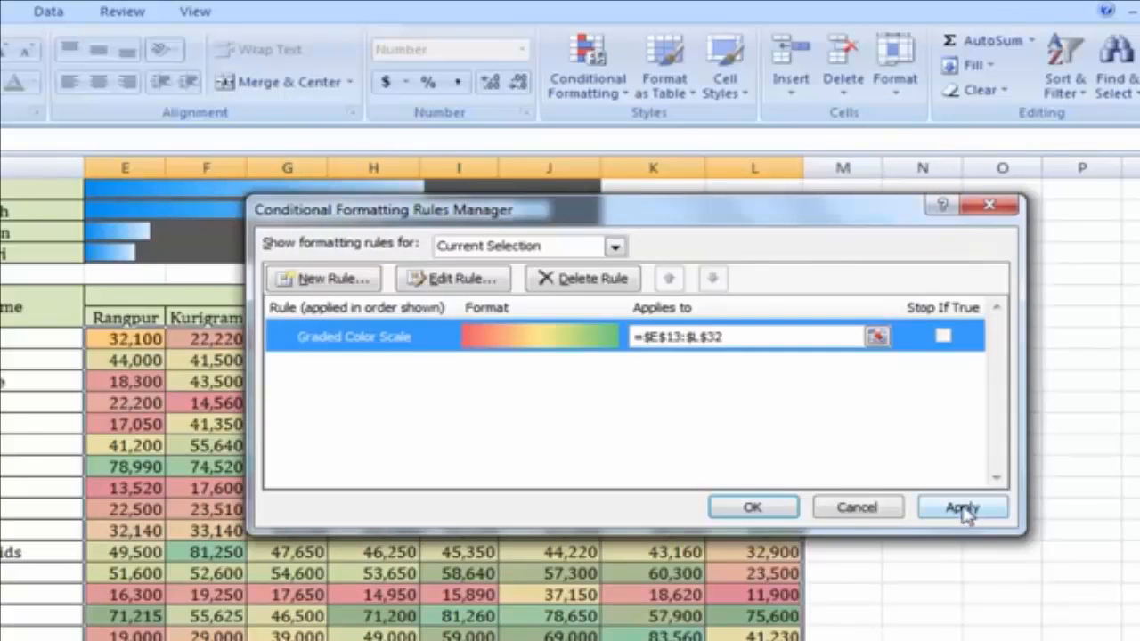
Apply the revised 10000–80000 colour scale, close the manager, and review the re-shaded table
left_click(963, 509)
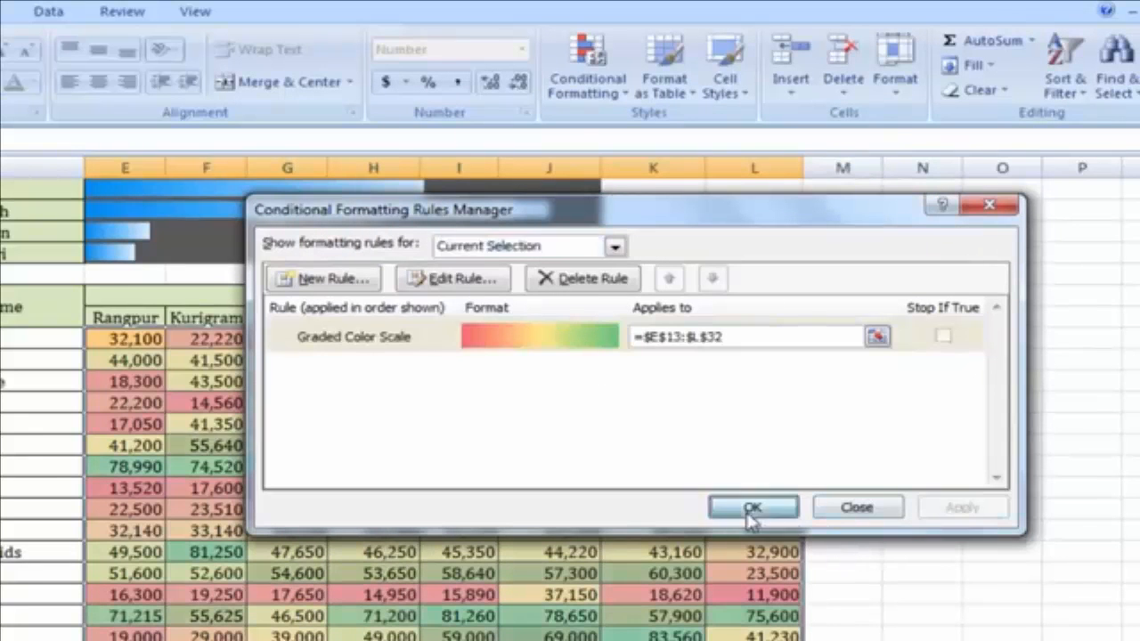
left_click(748, 511)
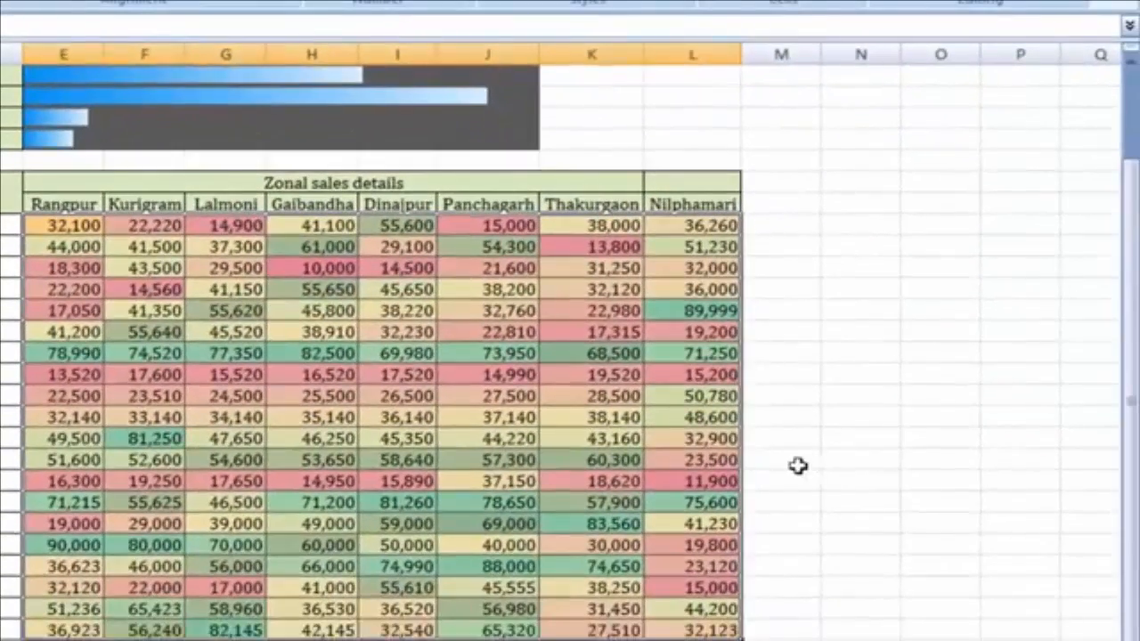
left_click(796, 466)
scroll(303, 527, "down", 1)
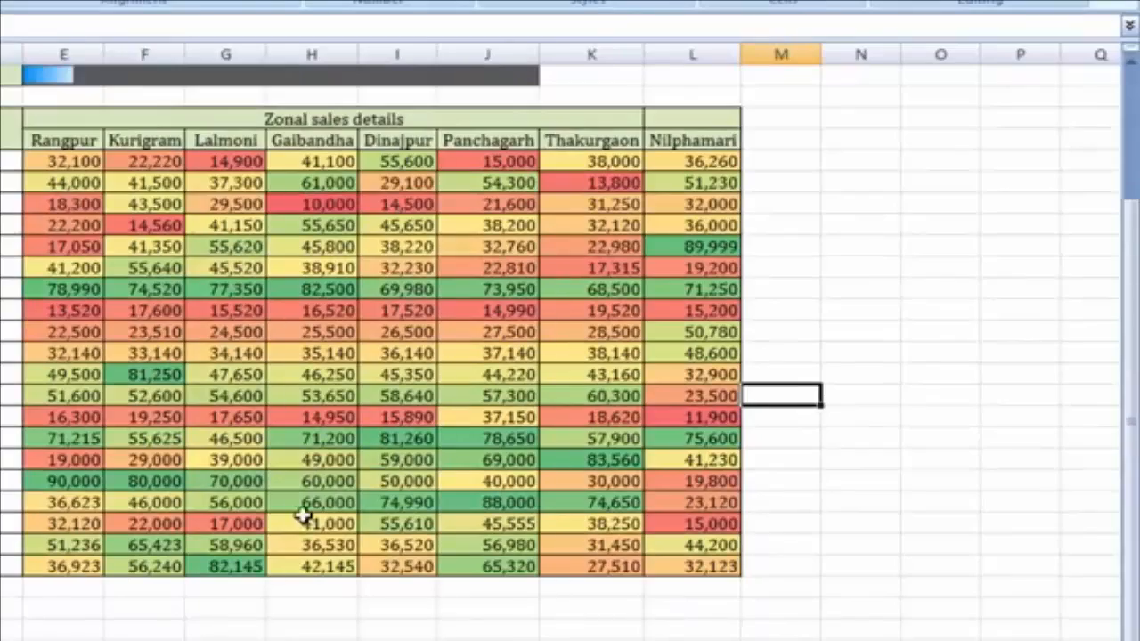
scroll(306, 506, "up", 1)
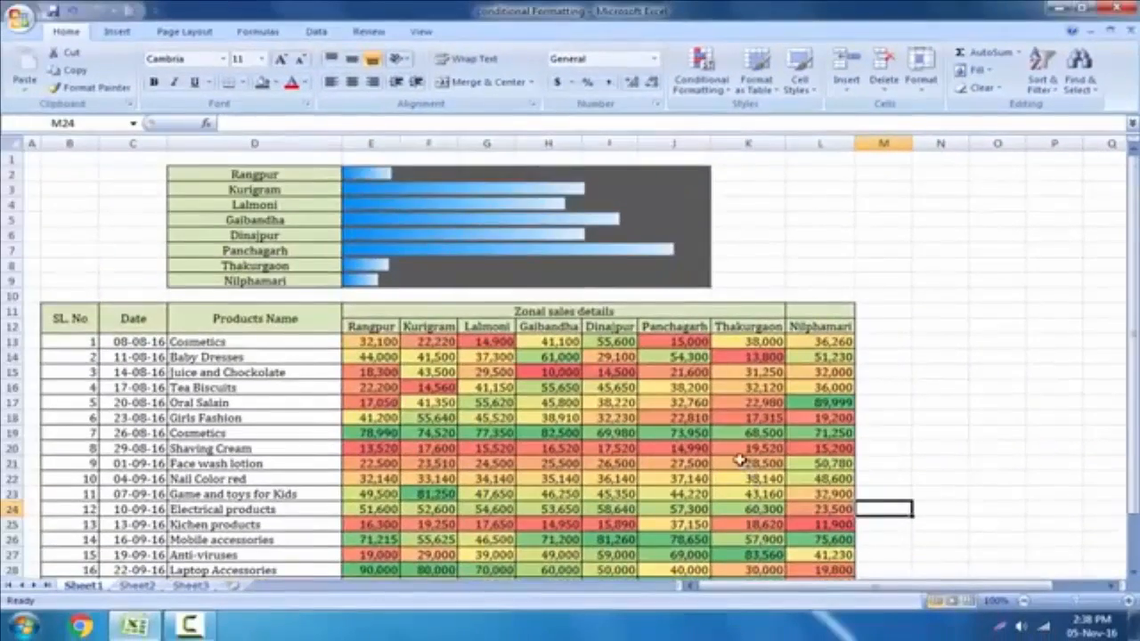
scroll(739, 460, "down", 1)
scroll(723, 447, "up", 1)
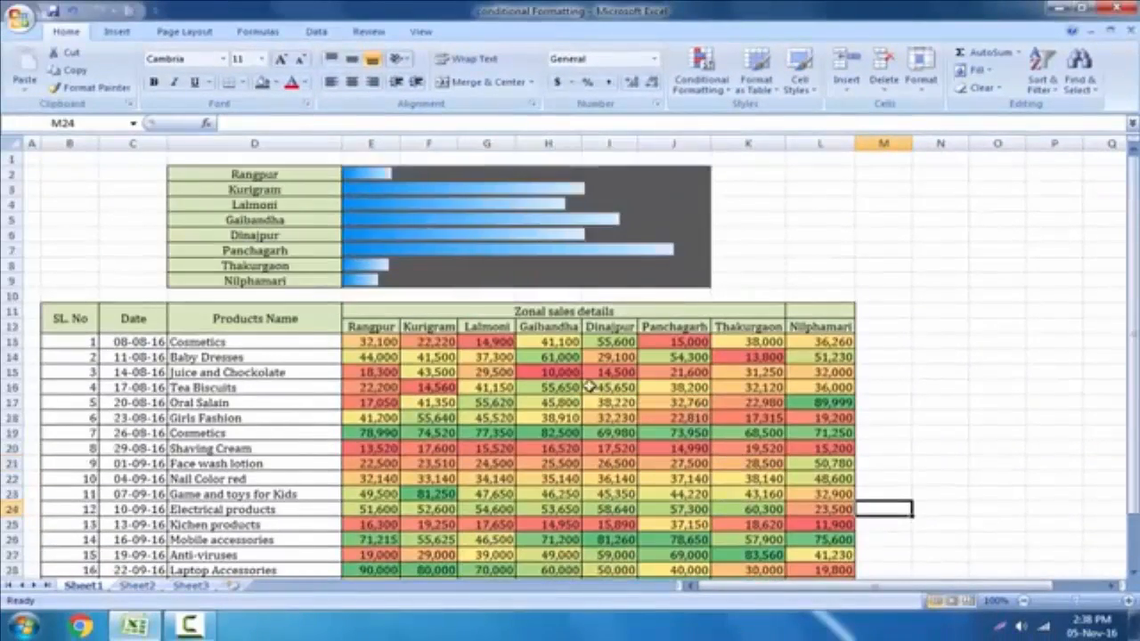